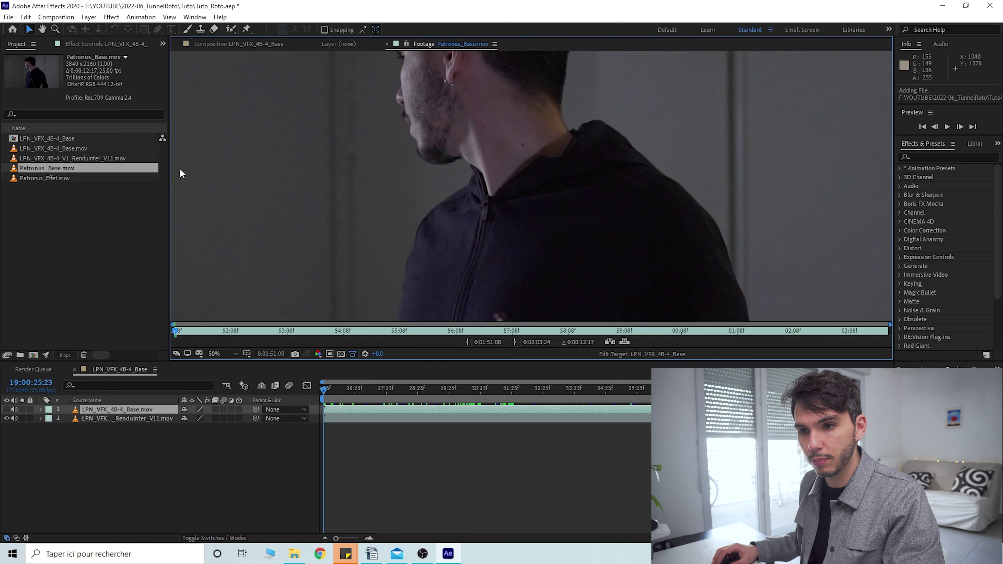
Preview the Patronus_Base.mov and Patronus_Effet.mov footage, scrubbing through both clips to compare the plain shot with the effect version.
{"action": "scroll", "coordinate": [521, 174], "scroll_direction": "up", "scroll_amount": 1}
{"action": "left_click_drag", "start_coordinate": [559, 172], "coordinate": [509, 173]}
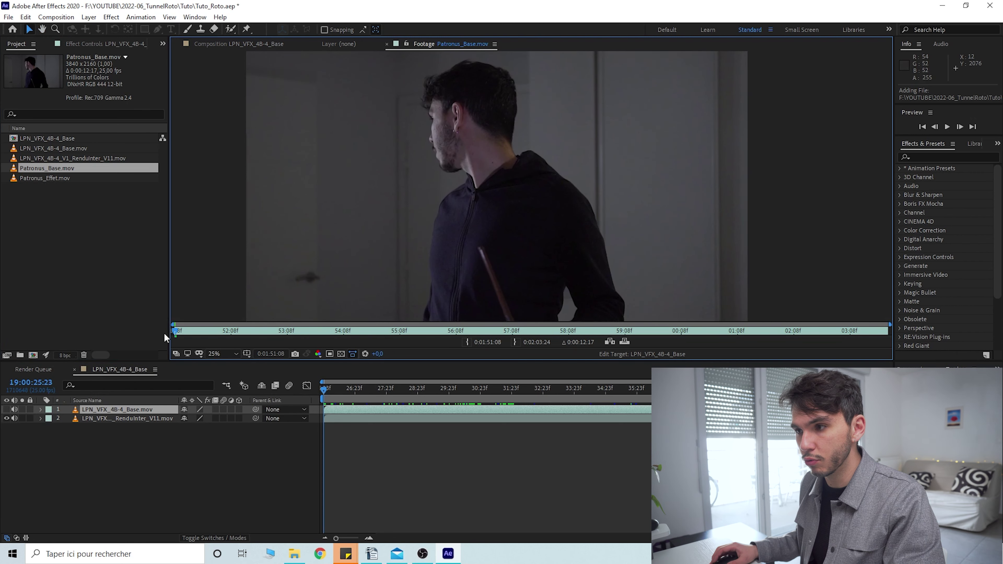
{"action": "left_click_drag", "start_coordinate": [228, 333], "coordinate": [599, 326]}
{"action": "double_click", "coordinate": [52, 177]}
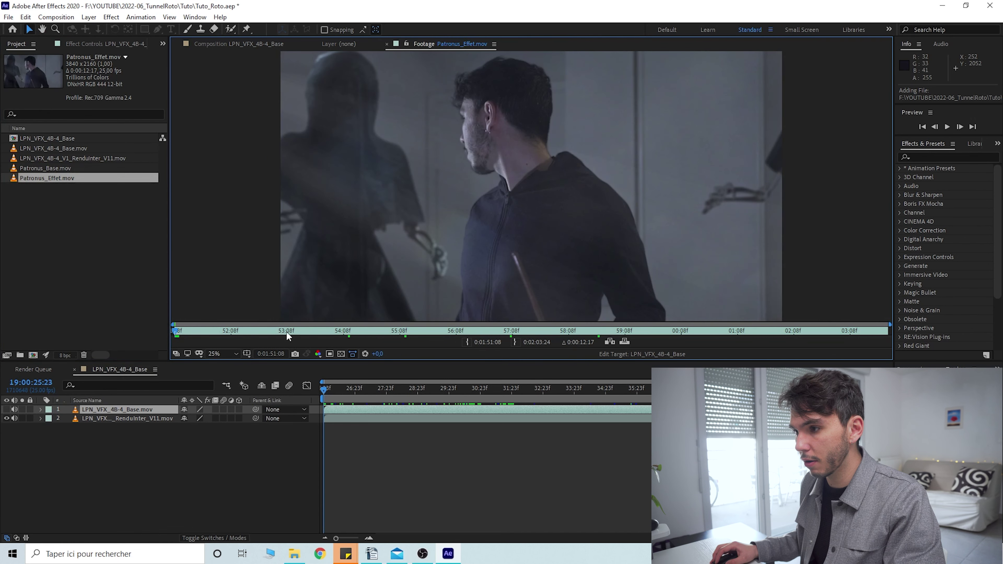
{"action": "left_click_drag", "start_coordinate": [374, 332], "coordinate": [524, 332]}
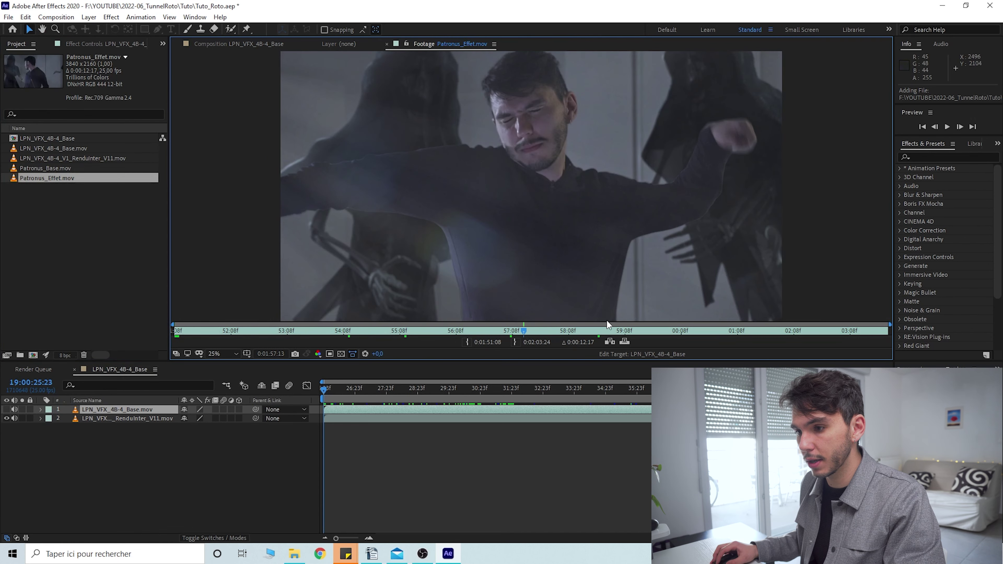
{"action": "key", "text": "Up"}
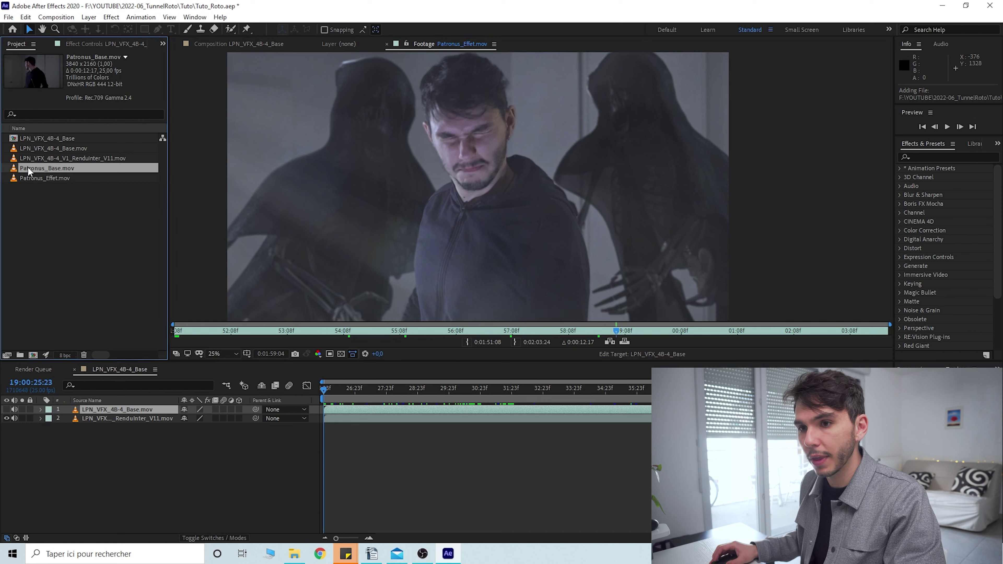
{"action": "key", "text": "v"}
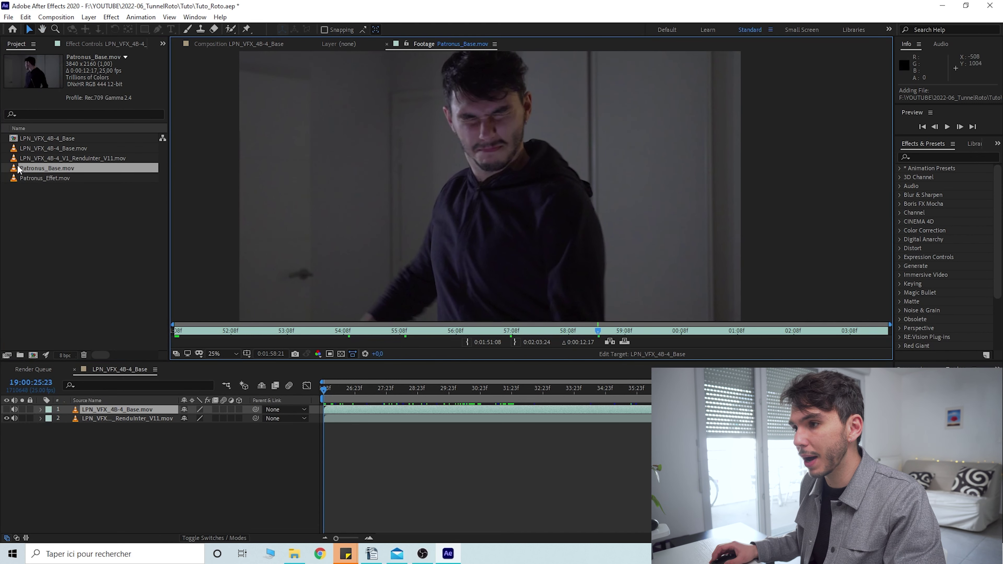
Create a new composition from the Patronus_Base.mov footage and fit the first frame in view.
{"action": "left_click_drag", "start_coordinate": [15, 169], "coordinate": [33, 355]}
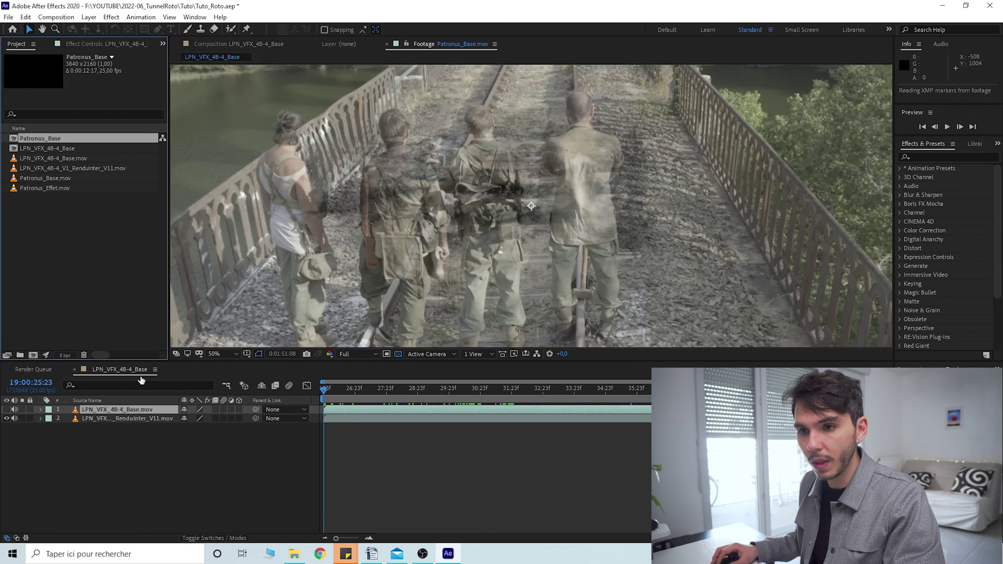
{"action": "scroll", "coordinate": [585, 181], "scroll_direction": "down", "scroll_amount": 2}
{"action": "left_click_drag", "start_coordinate": [566, 206], "coordinate": [553, 193]}
{"action": "left_click_drag", "start_coordinate": [397, 389], "coordinate": [429, 392]}
{"action": "key", "text": "Home"}
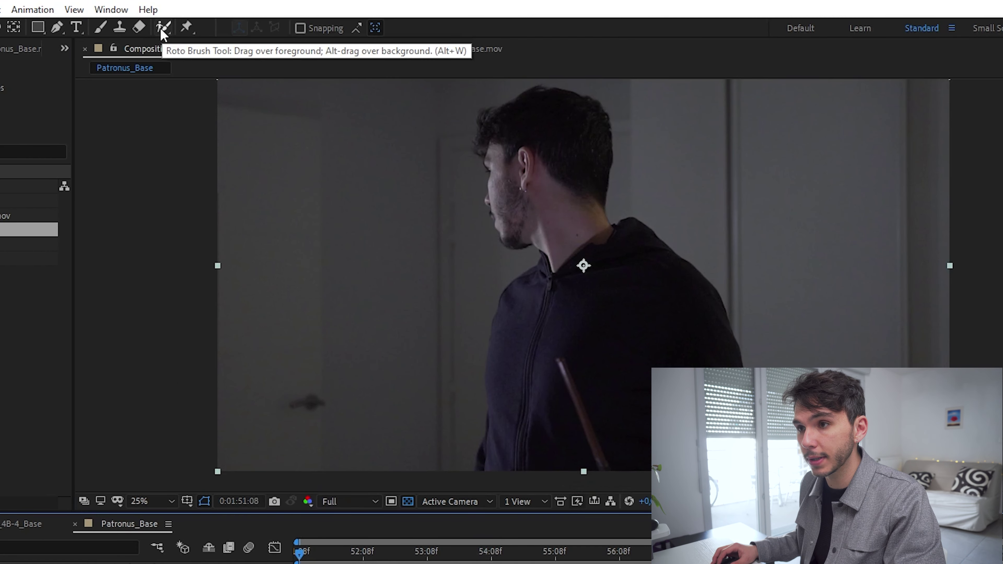
Activate the Roto Brush Tool and open the Patronus_Base.mov layer in its own Layer view.
{"action": "left_click", "coordinate": [161, 31]}
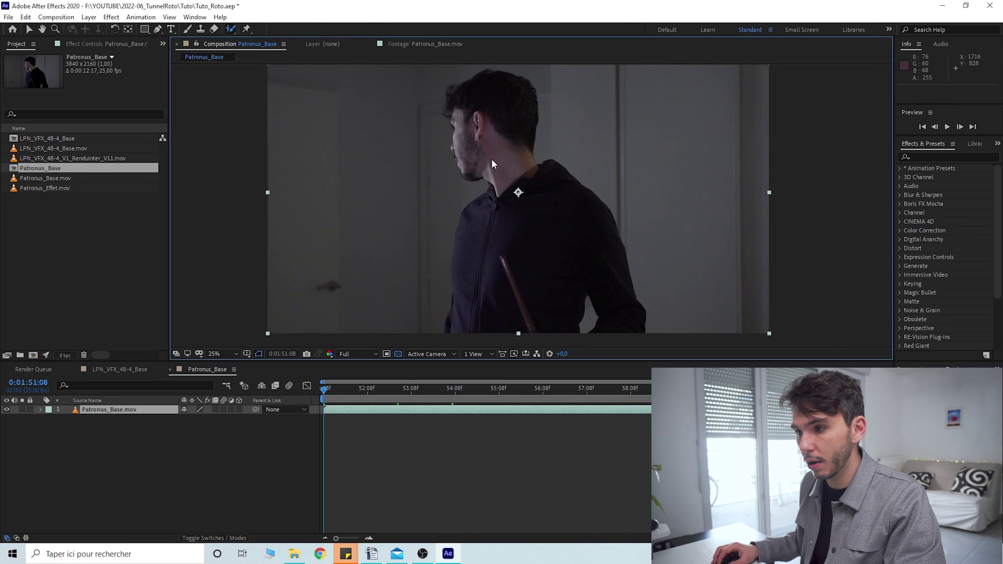
{"action": "left_click", "coordinate": [516, 259]}
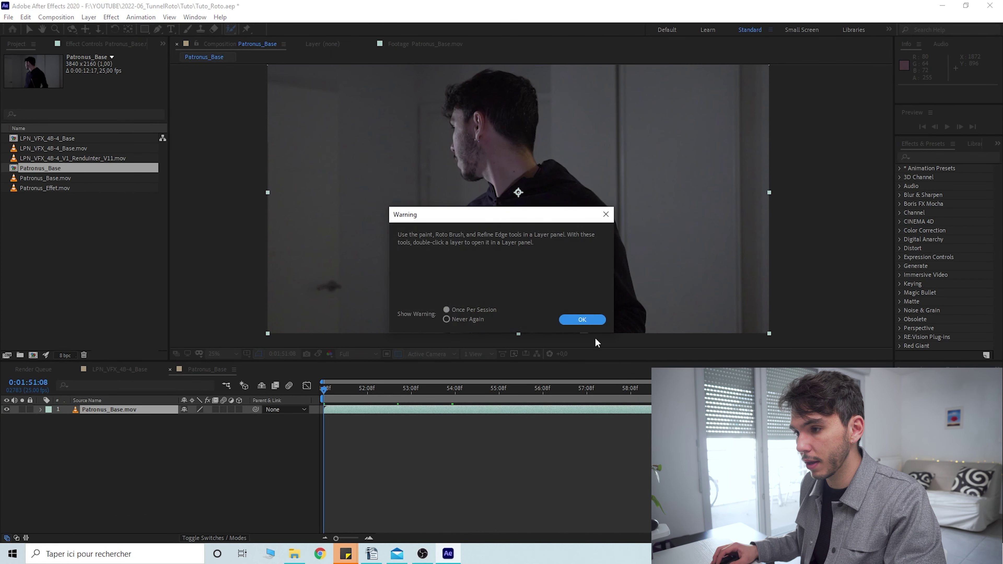
{"action": "left_click", "coordinate": [581, 319]}
{"action": "double_click", "coordinate": [142, 409]}
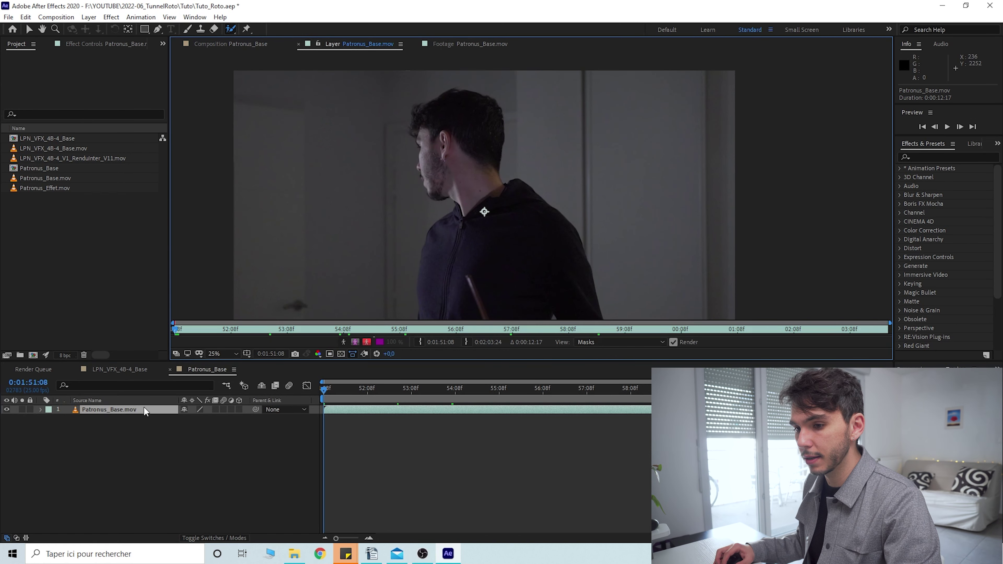
Enlarge the Roto Brush and paint foreground strokes over the man from waist to head, including the front of his hoodie.
{"action": "mouse_move", "coordinate": [545, 142]}
{"action": "left_mouse_down"}
{"action": "mouse_move", "coordinate": [582, 103]}
{"action": "mouse_move", "coordinate": [581, 116]}
{"action": "left_mouse_up"}
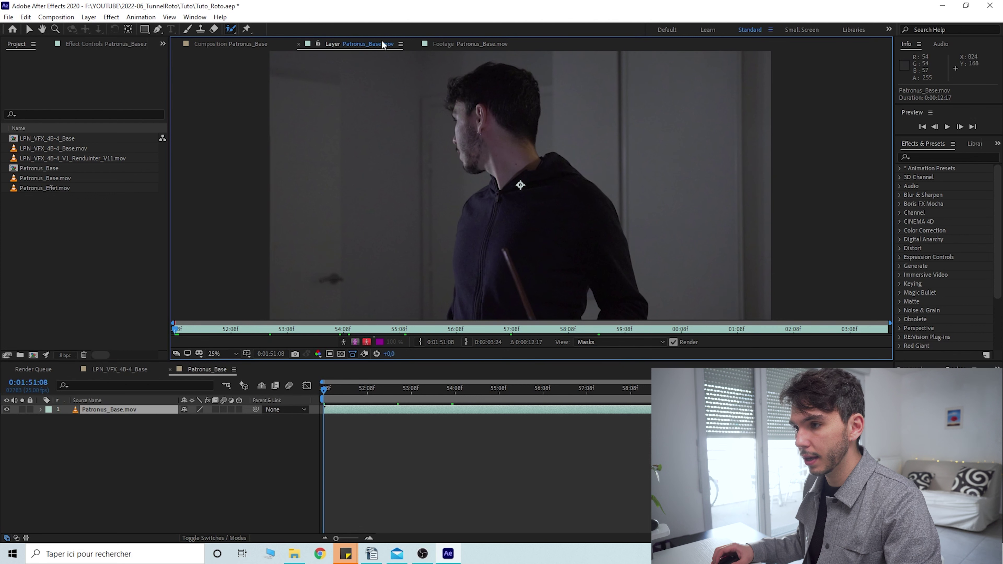
{"action": "mouse_move", "coordinate": [554, 221]}
{"action": "left_mouse_down"}
{"action": "mouse_move", "coordinate": [507, 219]}
{"action": "mouse_move", "coordinate": [582, 191]}
{"action": "mouse_move", "coordinate": [558, 180]}
{"action": "mouse_move", "coordinate": [542, 189]}
{"action": "left_mouse_up"}
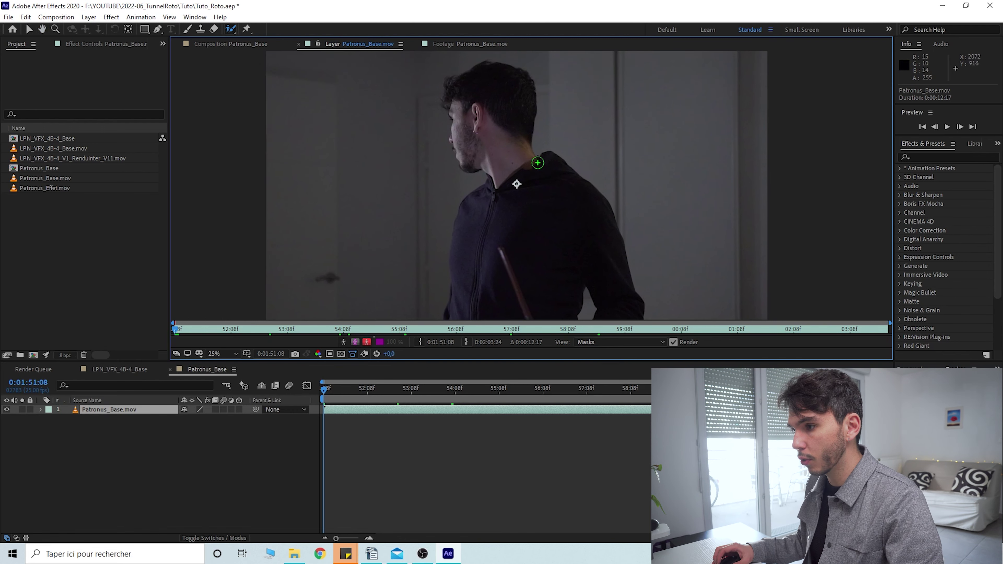
{"action": "mouse_move", "coordinate": [533, 245]}
{"action": "left_mouse_down"}
{"action": "mouse_move", "coordinate": [557, 244]}
{"action": "mouse_move", "coordinate": [551, 219]}
{"action": "left_mouse_up"}
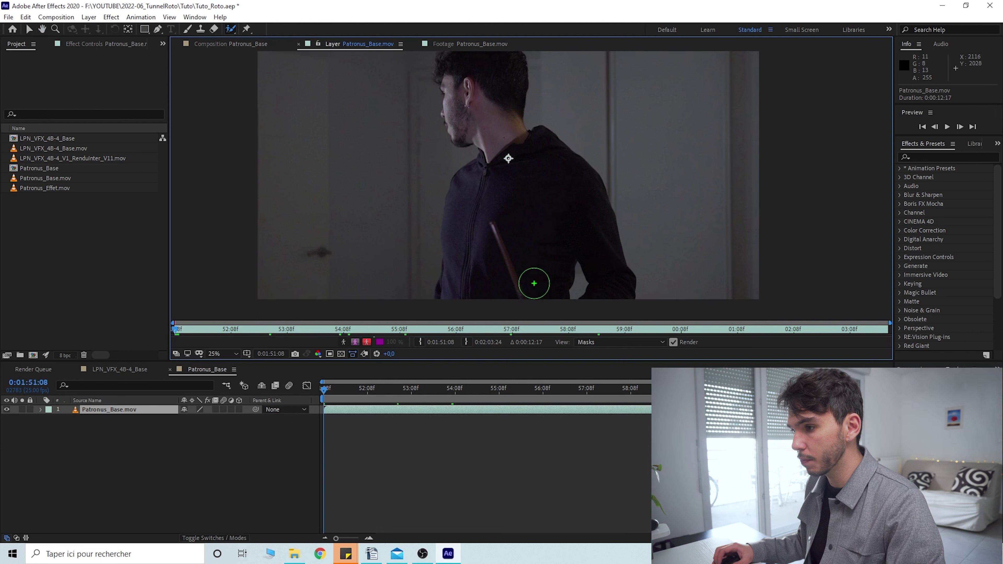
{"action": "mouse_move", "coordinate": [510, 293]}
{"action": "left_mouse_down"}
{"action": "mouse_move", "coordinate": [524, 174]}
{"action": "mouse_move", "coordinate": [482, 76]}
{"action": "left_mouse_up"}
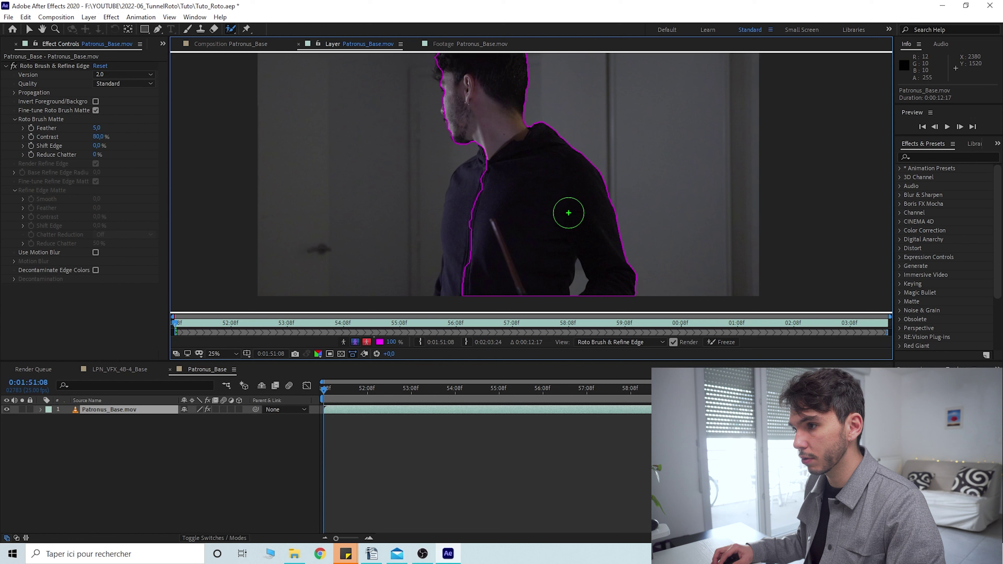
{"action": "mouse_move", "coordinate": [517, 168]}
{"action": "left_mouse_down"}
{"action": "mouse_move", "coordinate": [517, 219]}
{"action": "mouse_move", "coordinate": [562, 166]}
{"action": "mouse_move", "coordinate": [551, 163]}
{"action": "mouse_move", "coordinate": [521, 200]}
{"action": "mouse_move", "coordinate": [510, 267]}
{"action": "mouse_move", "coordinate": [508, 214]}
{"action": "mouse_move", "coordinate": [545, 177]}
{"action": "left_mouse_up"}
{"action": "left_click_drag", "start_coordinate": [527, 231], "coordinate": [518, 229]}
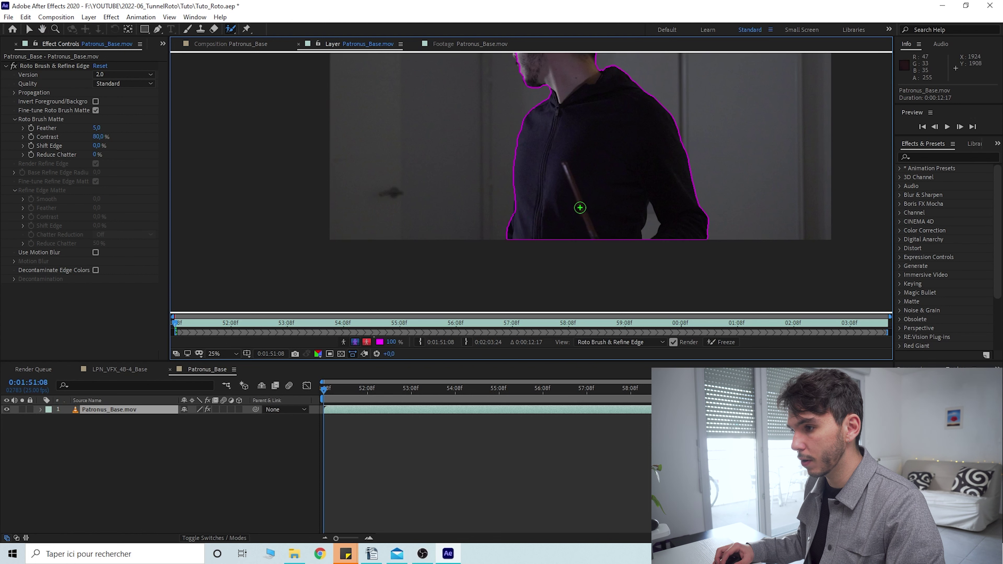
Add the missing edges of the face and the front of the hair to the Roto Brush selection with small foreground strokes.
{"action": "scroll", "coordinate": [578, 208], "scroll_direction": "up", "scroll_amount": 4}
{"action": "left_click_drag", "start_coordinate": [456, 141], "coordinate": [457, 143]}
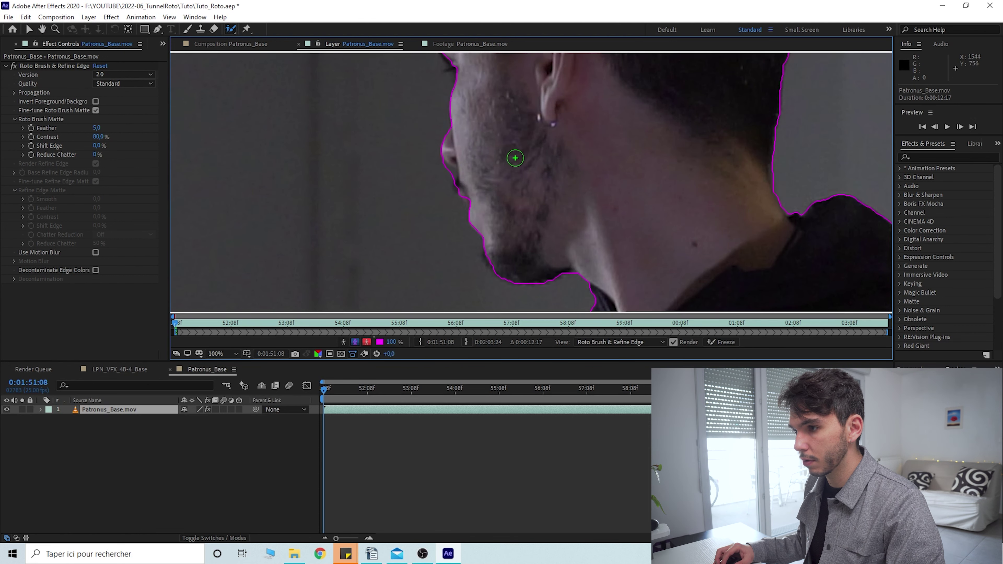
{"action": "left_click_drag", "start_coordinate": [514, 157], "coordinate": [538, 218]}
{"action": "left_click_drag", "start_coordinate": [466, 182], "coordinate": [454, 184]}
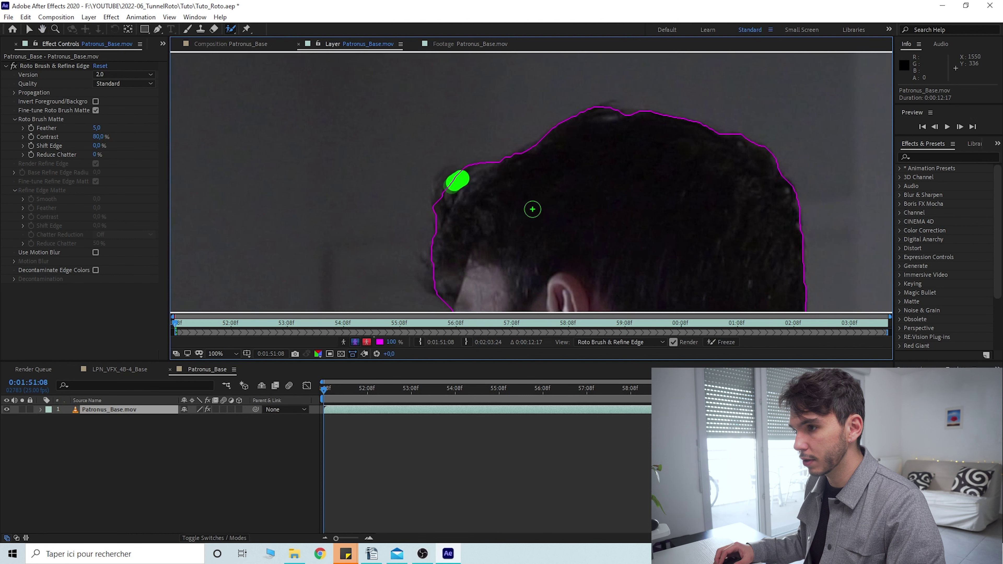
Subtract the background gap between the torso and the bent arm from the Roto Brush selection.
{"action": "scroll", "coordinate": [568, 220], "scroll_direction": "down", "scroll_amount": 4}
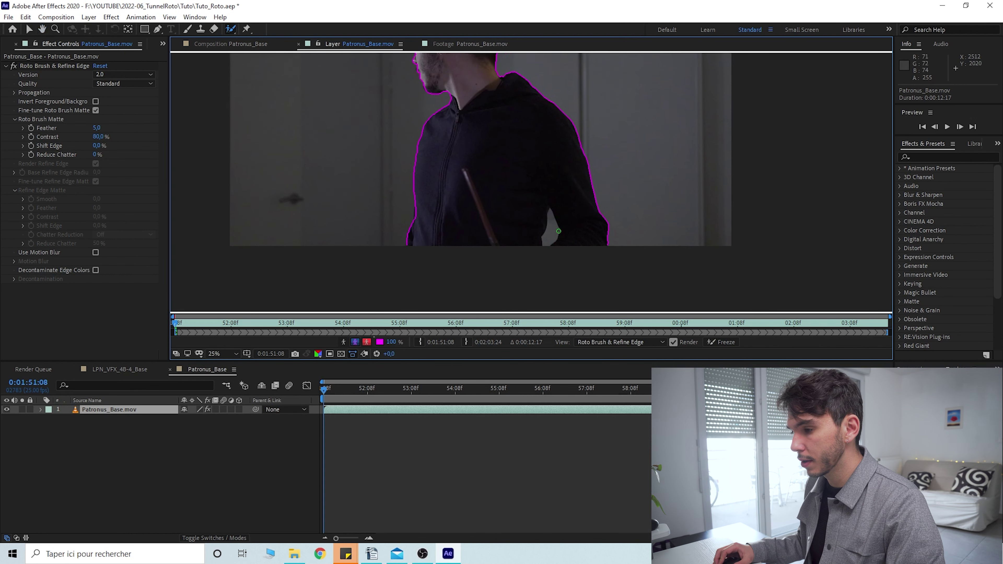
{"action": "scroll", "coordinate": [553, 237], "scroll_direction": "up", "scroll_amount": 4}
{"action": "scroll", "coordinate": [563, 252], "scroll_direction": "down", "scroll_amount": 2}
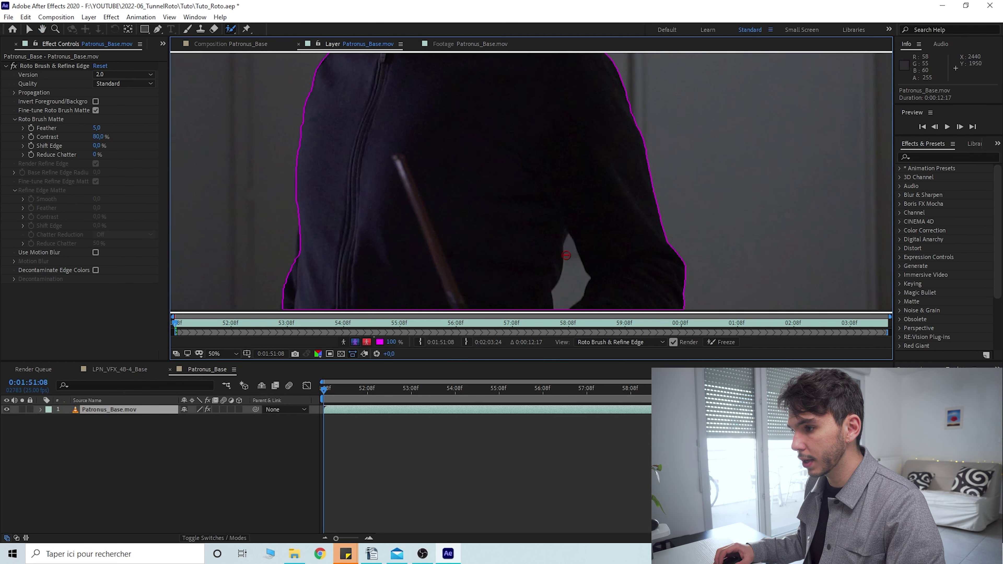
{"action": "scroll", "coordinate": [565, 276], "scroll_direction": "down", "scroll_amount": 1}
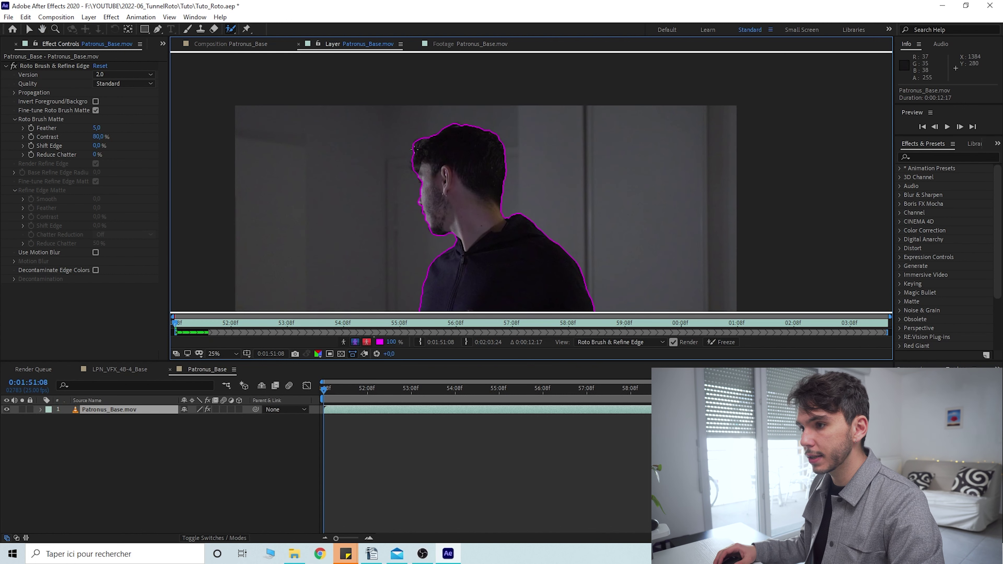
Paint along the hair outline from the forehead over the top of the head with the Refine Edge Tool.
{"action": "key", "text": "period"}
{"action": "left_click_drag", "start_coordinate": [374, 156], "coordinate": [450, 178]}
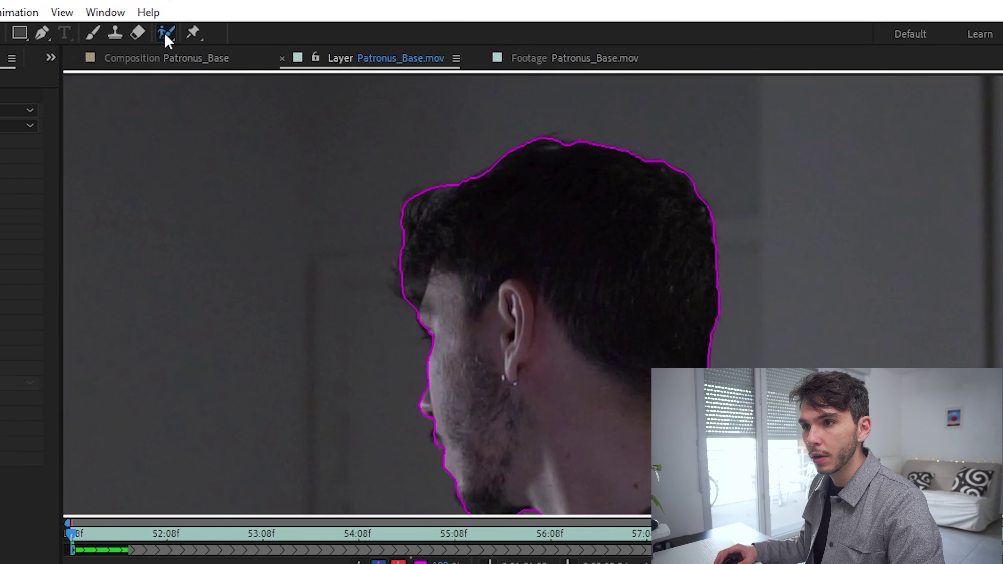
{"action": "left_click", "coordinate": [232, 31]}
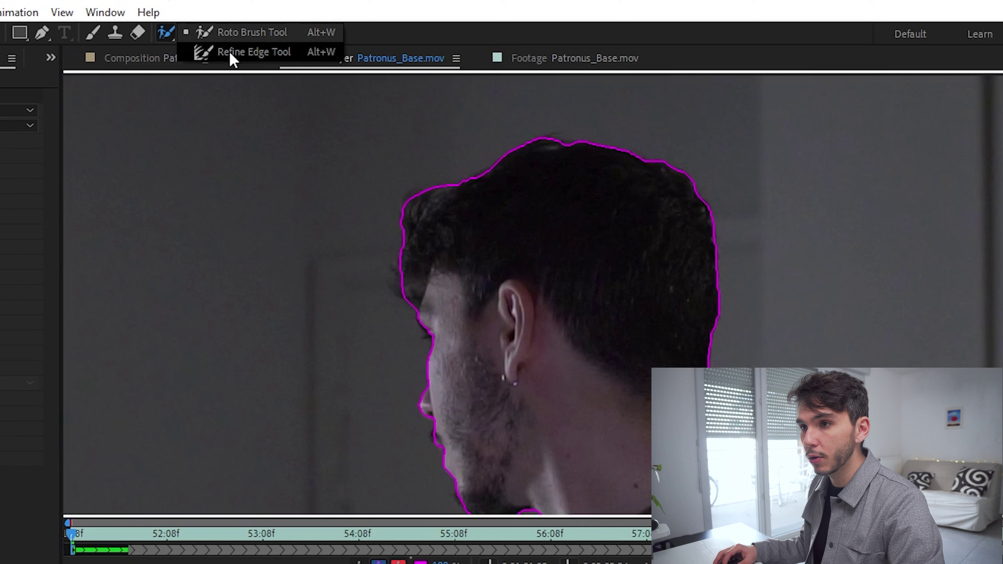
{"action": "left_click", "coordinate": [253, 52]}
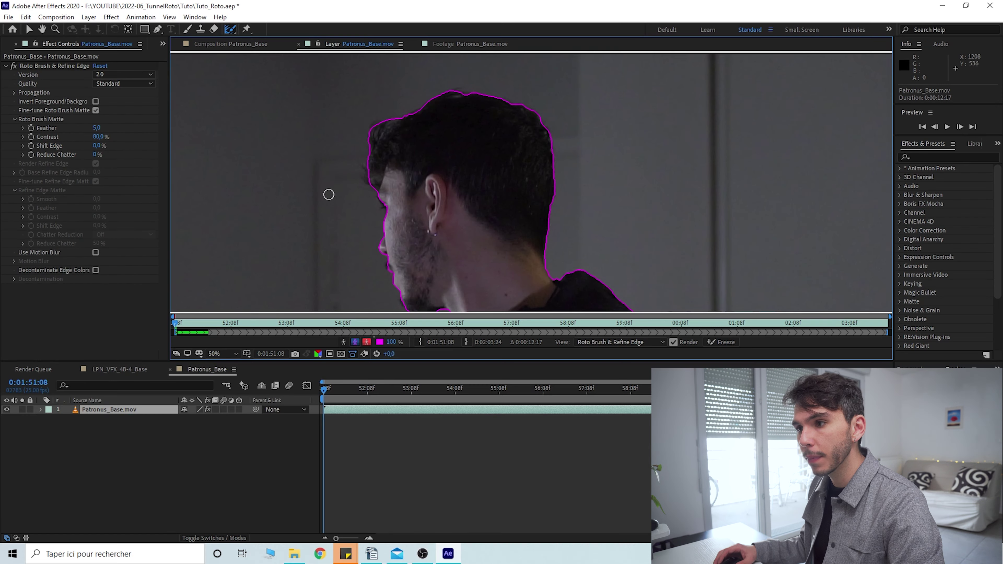
{"action": "mouse_move", "coordinate": [368, 179]}
{"action": "left_mouse_down"}
{"action": "mouse_move", "coordinate": [369, 142]}
{"action": "mouse_move", "coordinate": [384, 127]}
{"action": "mouse_move", "coordinate": [463, 95]}
{"action": "mouse_move", "coordinate": [512, 101]}
{"action": "left_mouse_up"}
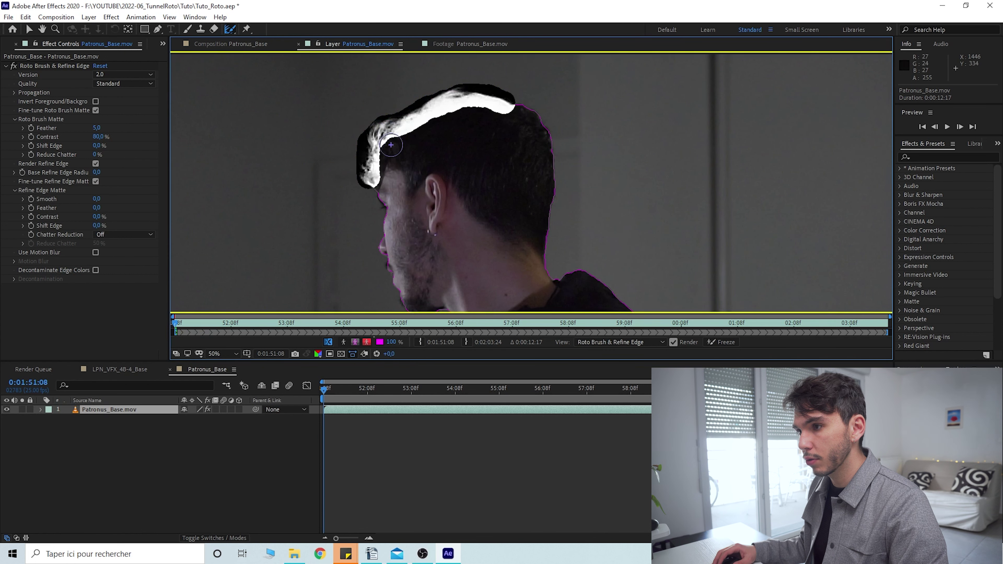
{"action": "key", "text": "comma"}
{"action": "key", "text": "period"}
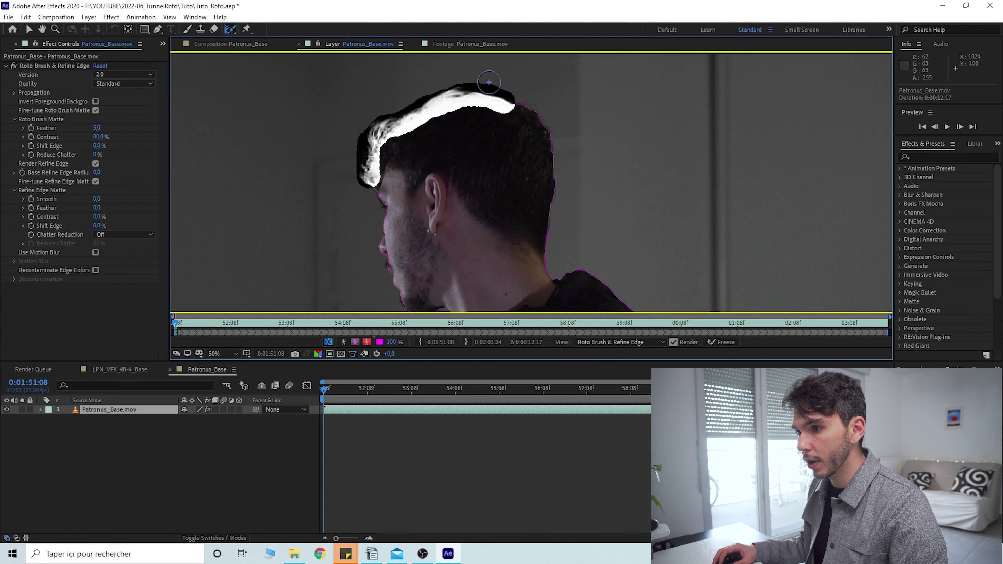
{"action": "key", "text": "comma"}
{"action": "key", "text": "comma"}
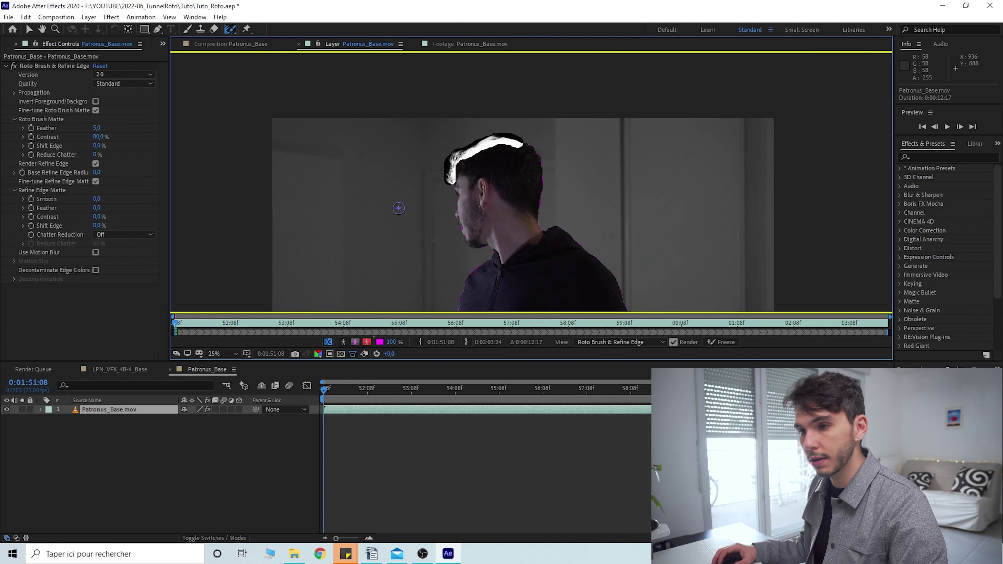
Propagate the matte to about 0:01:54:08 and check the outline on several frames in between.
{"action": "left_click", "coordinate": [343, 327]}
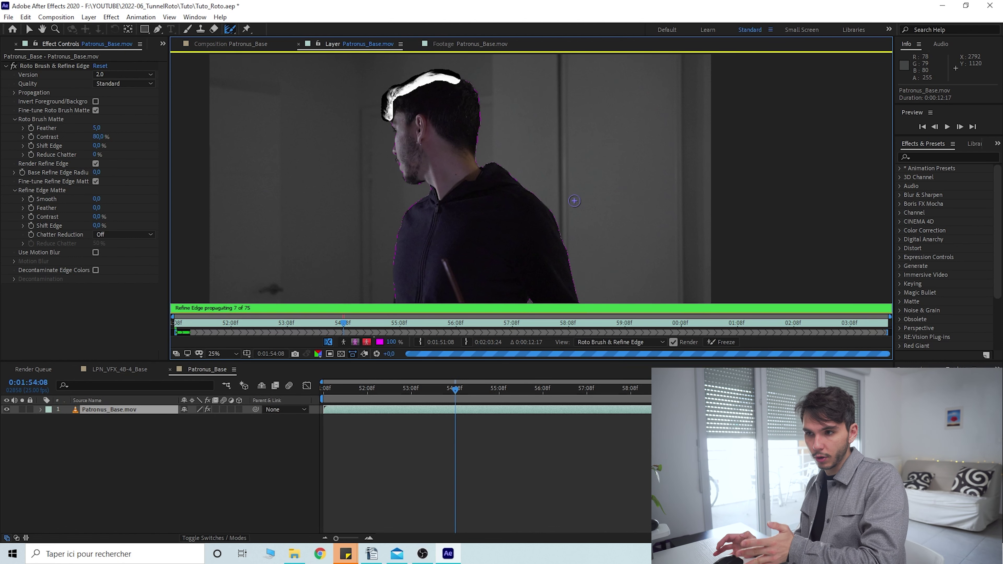
{"action": "left_click", "coordinate": [276, 325]}
{"action": "left_click", "coordinate": [236, 324]}
{"action": "left_click_drag", "start_coordinate": [452, 231], "coordinate": [428, 195]}
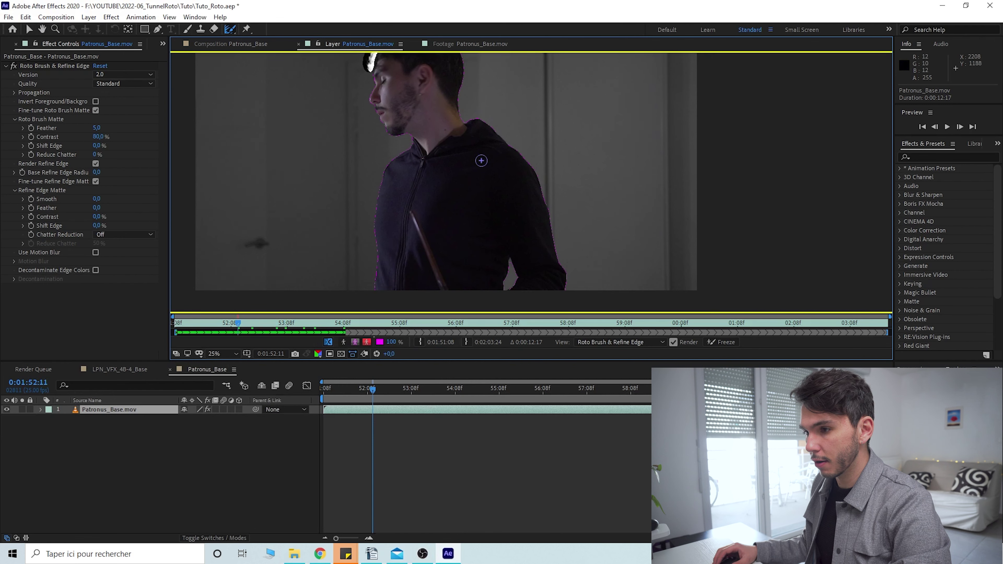
{"action": "left_click_drag", "start_coordinate": [481, 161], "coordinate": [511, 242]}
{"action": "left_click", "coordinate": [292, 323]}
{"action": "left_click", "coordinate": [326, 323]}
{"action": "left_click_drag", "start_coordinate": [431, 231], "coordinate": [415, 164]}
{"action": "left_click", "coordinate": [341, 323]}
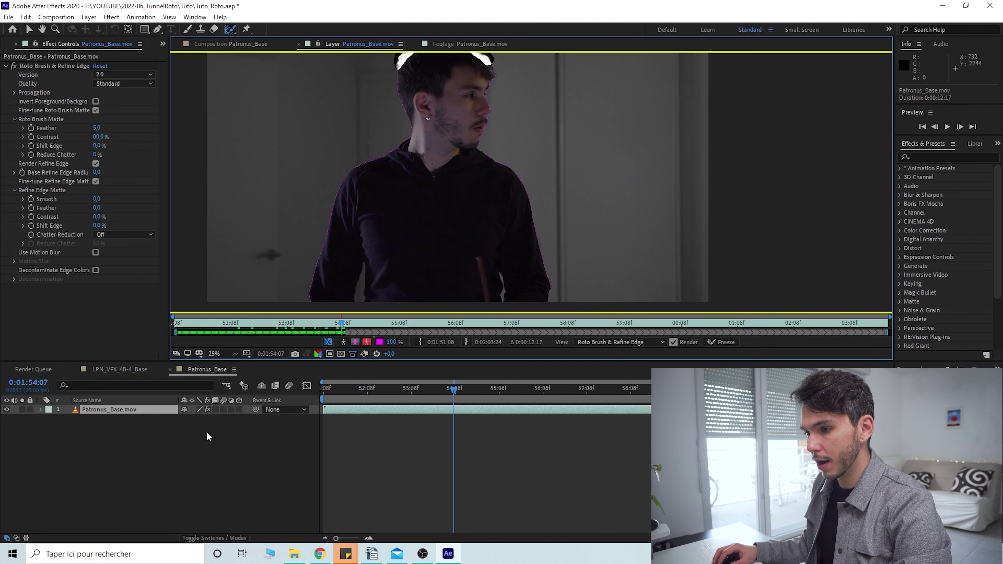
Inspect the cut-out man against transparency in the Patronus_Base composition.
{"action": "left_click", "coordinate": [230, 44]}
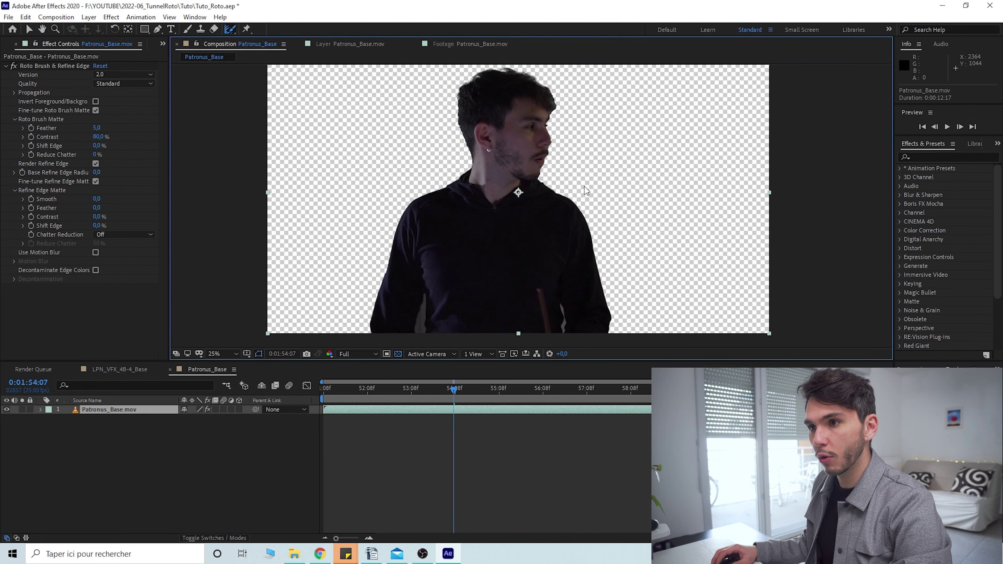
{"action": "left_click_drag", "start_coordinate": [539, 176], "coordinate": [515, 187]}
{"action": "scroll", "coordinate": [451, 224], "scroll_direction": "up", "scroll_amount": 2}
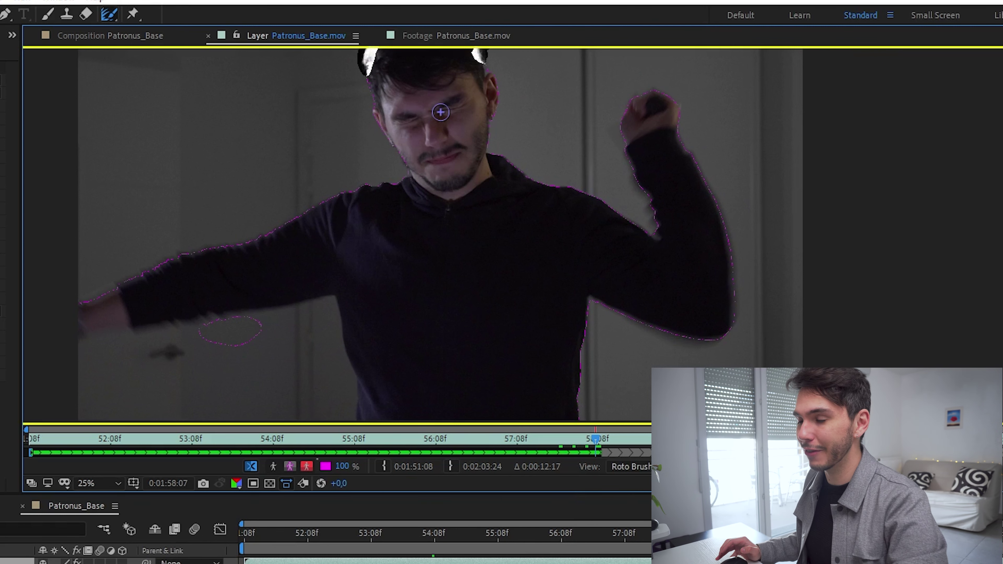
Switch from the Refine Edge Tool to the Roto Brush Tool and resize its brush for correcting the frame at 0:01:58:07.
{"action": "mouse_move", "coordinate": [429, 220]}
{"action": "left_mouse_down"}
{"action": "mouse_move", "coordinate": [462, 146]}
{"action": "mouse_move", "coordinate": [513, 222]}
{"action": "mouse_move", "coordinate": [493, 217]}
{"action": "left_mouse_up"}
{"action": "left_click_drag", "start_coordinate": [321, 348], "coordinate": [366, 350]}
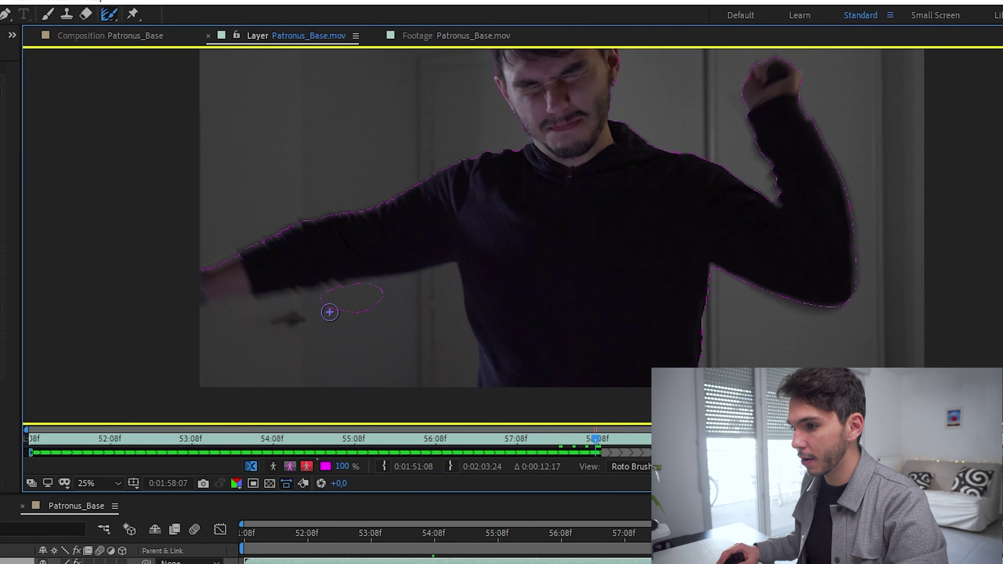
{"action": "mouse_move", "coordinate": [336, 173]}
{"action": "left_mouse_down"}
{"action": "mouse_move", "coordinate": [340, 246]}
{"action": "mouse_move", "coordinate": [358, 253]}
{"action": "mouse_move", "coordinate": [409, 83]}
{"action": "mouse_move", "coordinate": [403, 170]}
{"action": "mouse_move", "coordinate": [360, 118]}
{"action": "left_mouse_up"}
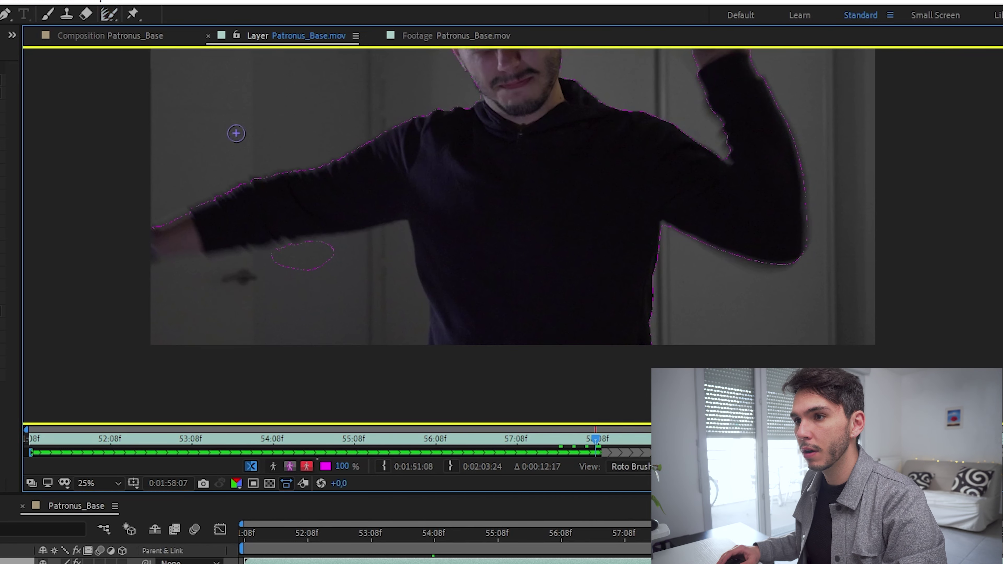
{"action": "left_click", "coordinate": [112, 15]}
{"action": "left_click", "coordinate": [142, 13]}
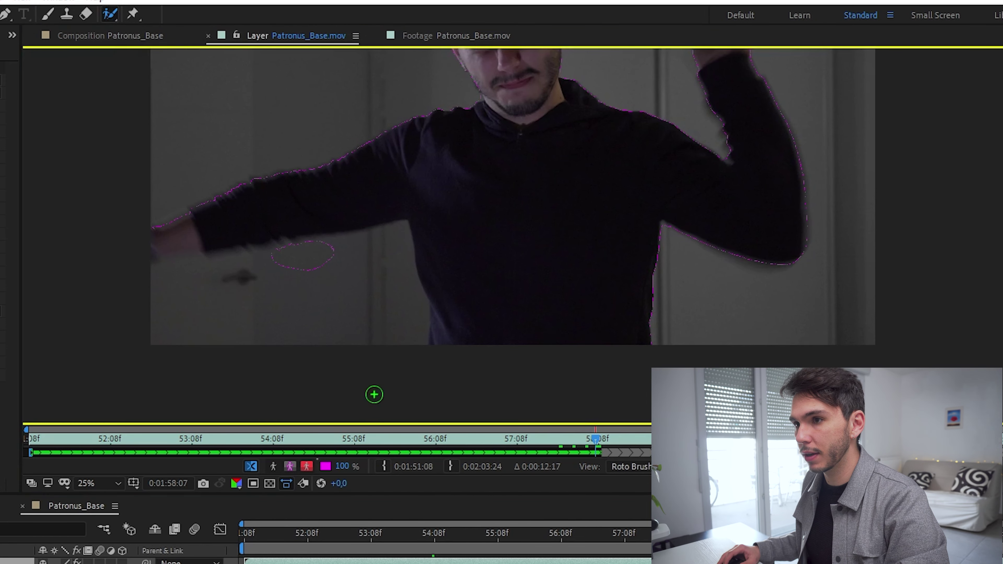
{"action": "mouse_move", "coordinate": [355, 366]}
{"action": "left_mouse_down", "text": "ctrl"}
{"action": "mouse_move", "coordinate": [369, 312]}
{"action": "mouse_move", "coordinate": [253, 285]}
{"action": "mouse_move", "coordinate": [237, 317]}
{"action": "mouse_move", "coordinate": [312, 333]}
{"action": "left_mouse_up", "text": "ctrl"}
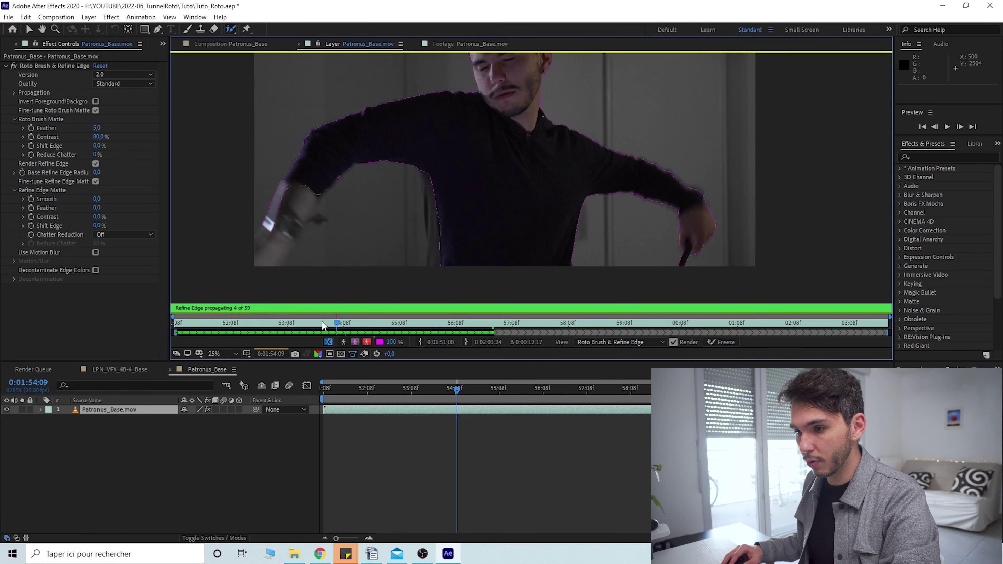
Return to the frame at 0:01:51:08 and inspect the cut-out man in the Patronus_Base composition.
{"action": "left_click", "coordinate": [249, 324]}
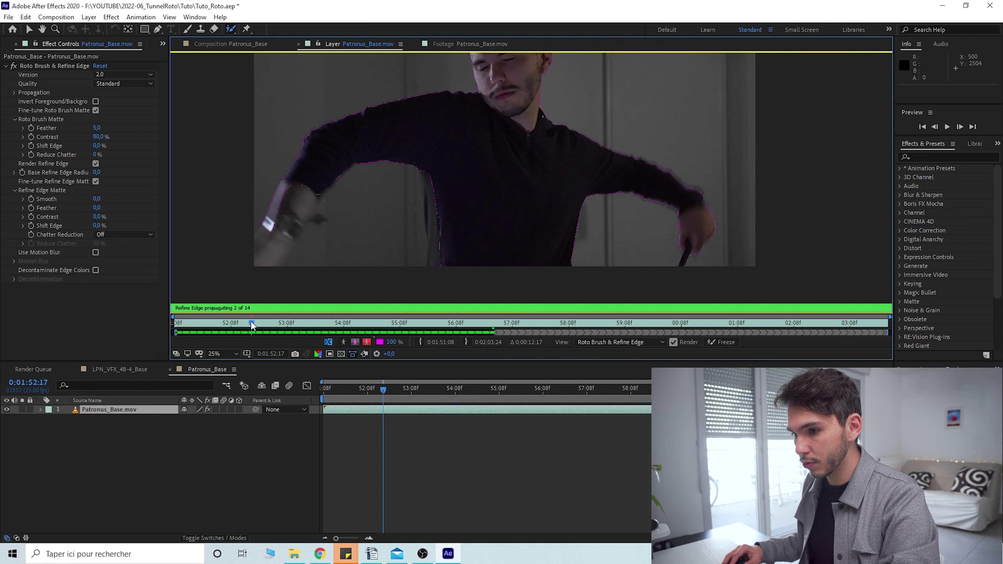
{"action": "left_click_drag", "start_coordinate": [252, 324], "coordinate": [170, 322]}
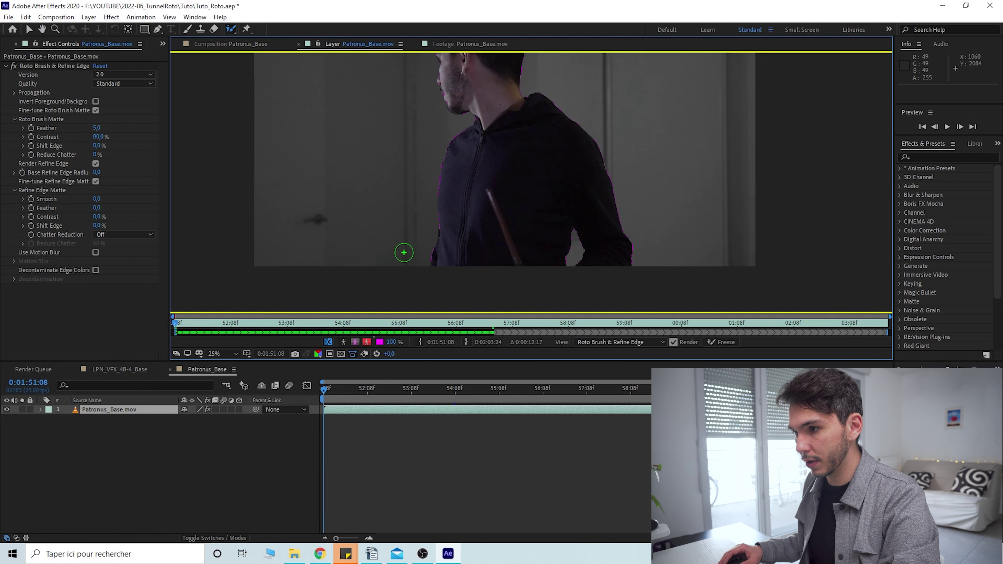
{"action": "left_click_drag", "start_coordinate": [529, 181], "coordinate": [512, 222]}
{"action": "scroll", "coordinate": [504, 208], "scroll_direction": "down", "scroll_amount": 1}
{"action": "scroll", "coordinate": [506, 209], "scroll_direction": "up", "scroll_amount": 1}
{"action": "left_click", "coordinate": [250, 44]}
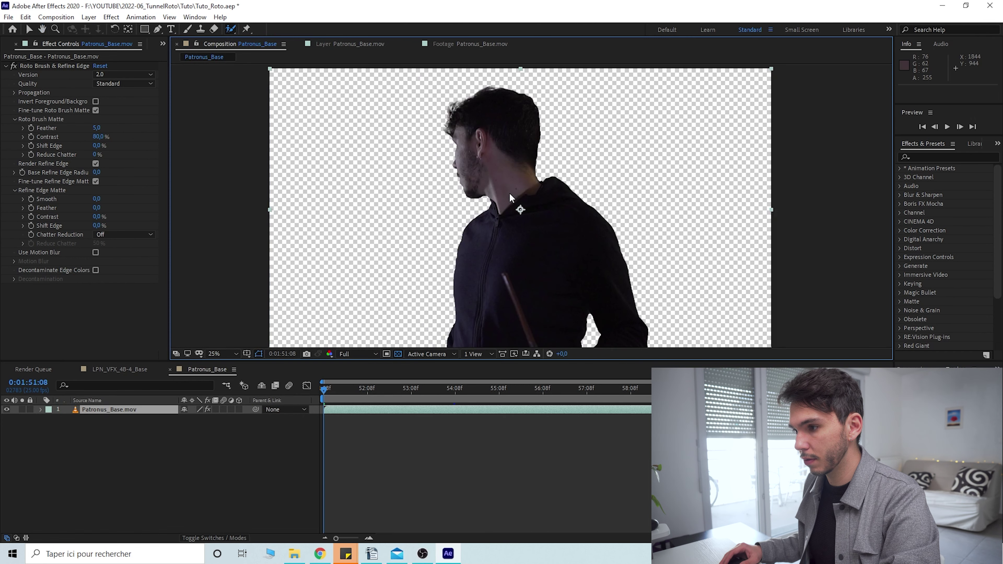
{"action": "left_click_drag", "start_coordinate": [510, 192], "coordinate": [489, 195]}
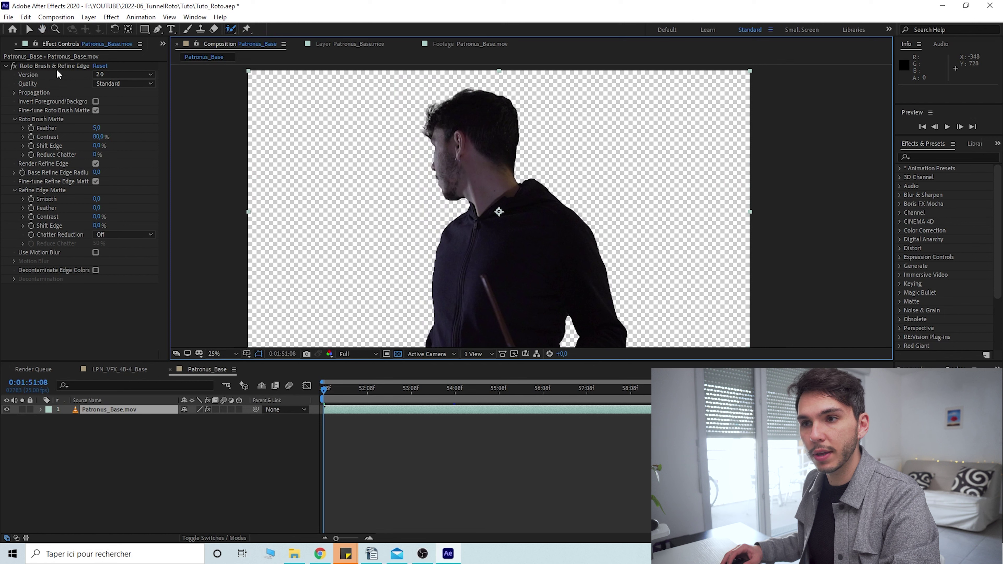
Keep the Roto Brush version at 2.0 and set the Roto Brush Matte's contrast to 98.6%.
{"action": "left_click", "coordinate": [99, 75]}
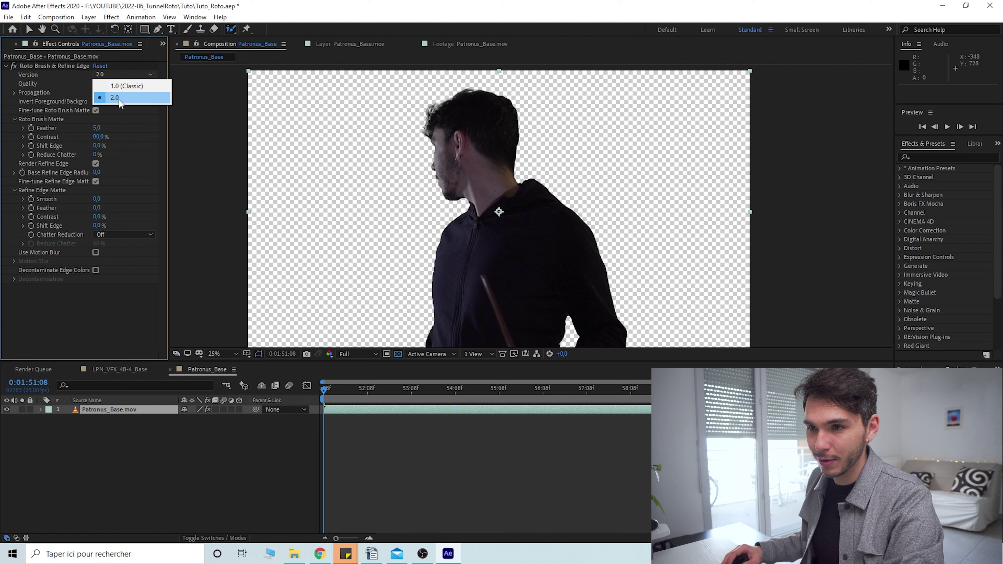
{"action": "left_click", "coordinate": [109, 99]}
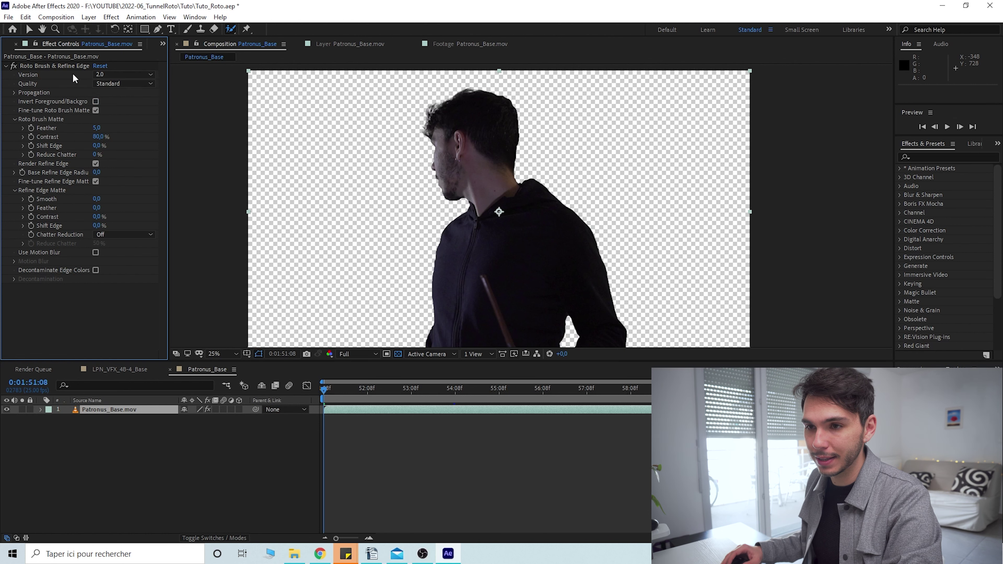
{"action": "scroll", "coordinate": [394, 159], "scroll_direction": "up", "scroll_amount": 3}
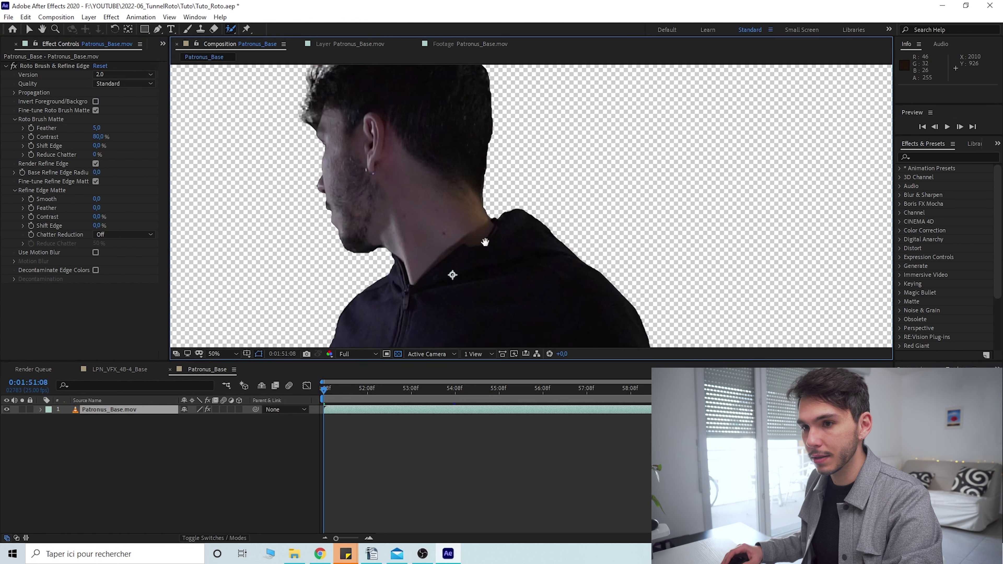
{"action": "left_click_drag", "start_coordinate": [433, 150], "coordinate": [412, 174]}
{"action": "left_click_drag", "start_coordinate": [513, 249], "coordinate": [467, 152]}
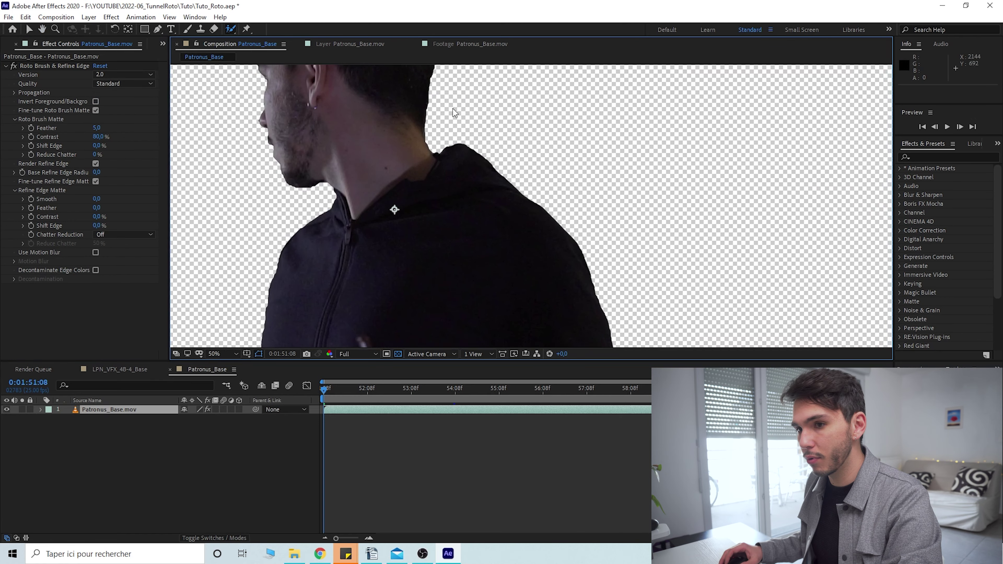
{"action": "left_click_drag", "start_coordinate": [99, 145], "coordinate": [120, 144]}
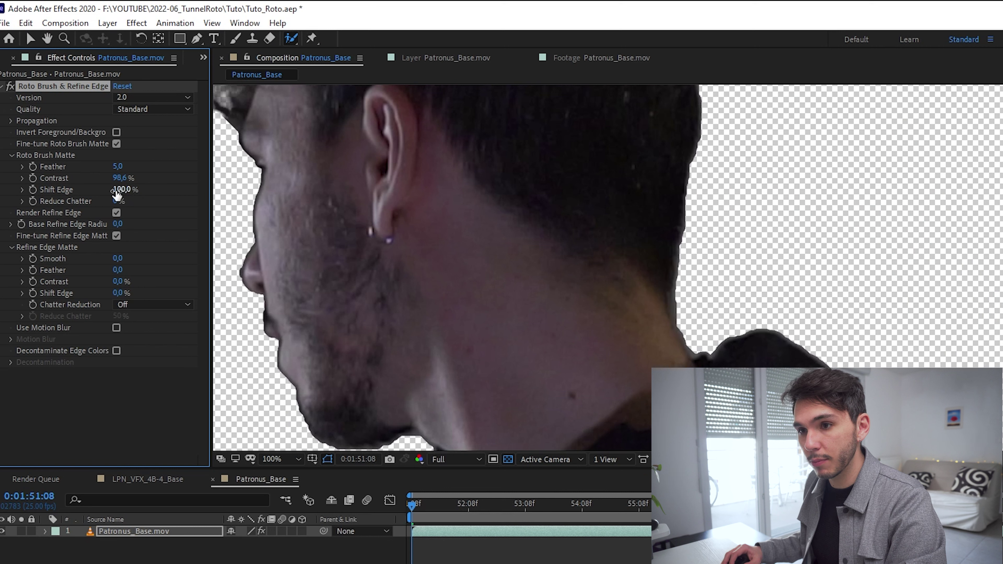
Try a Shift Edge of 100% on the Roto Brush Matte and undo it.
{"action": "left_click_drag", "start_coordinate": [84, 193], "coordinate": [164, 200]}
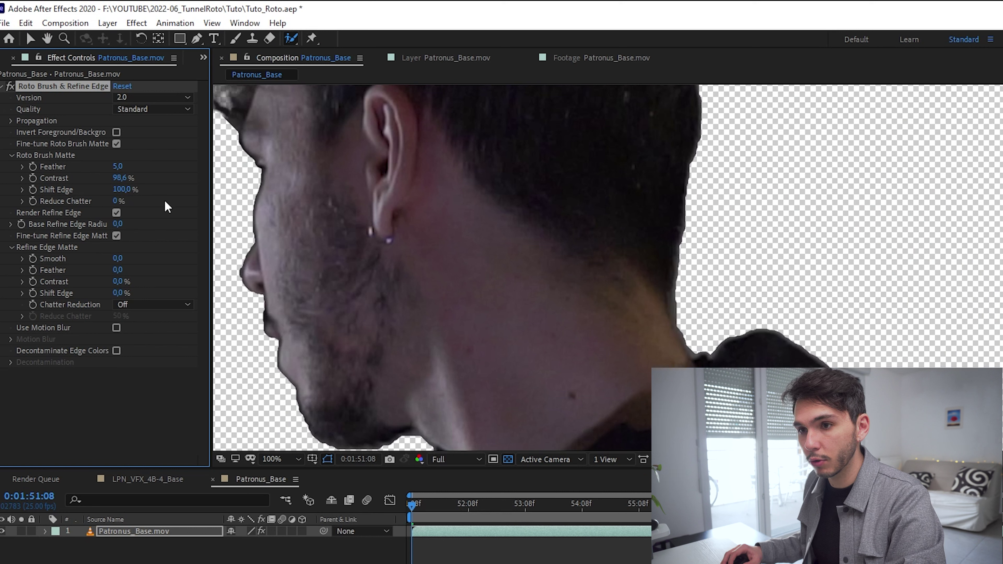
{"action": "key", "text": "ctrl+z"}
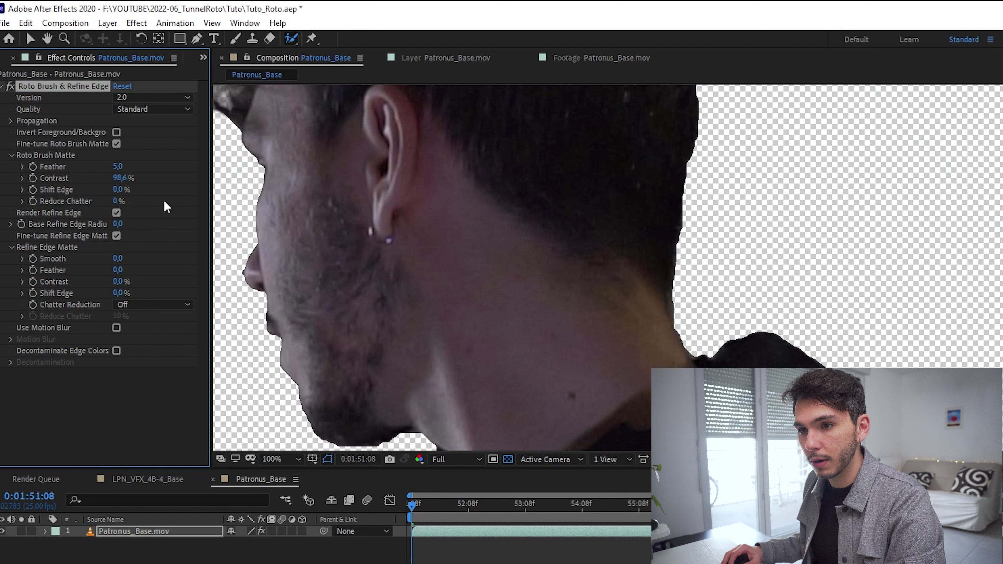
Set the Roto Brush Matte's Reduce Chatter to 100% and its Feather to 33.3.
{"action": "left_click_drag", "start_coordinate": [116, 201], "coordinate": [174, 202]}
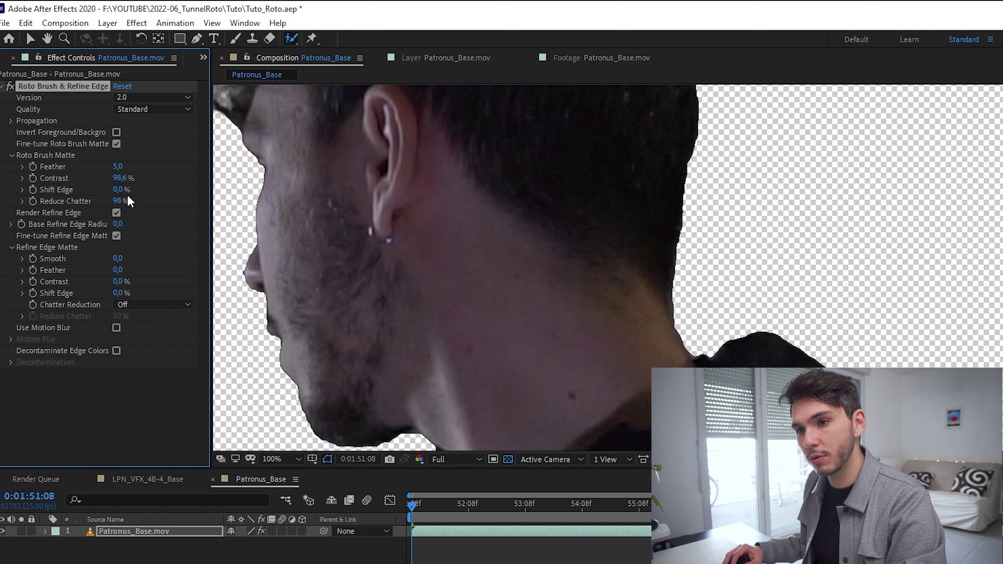
{"action": "left_click_drag", "start_coordinate": [118, 166], "coordinate": [253, 161]}
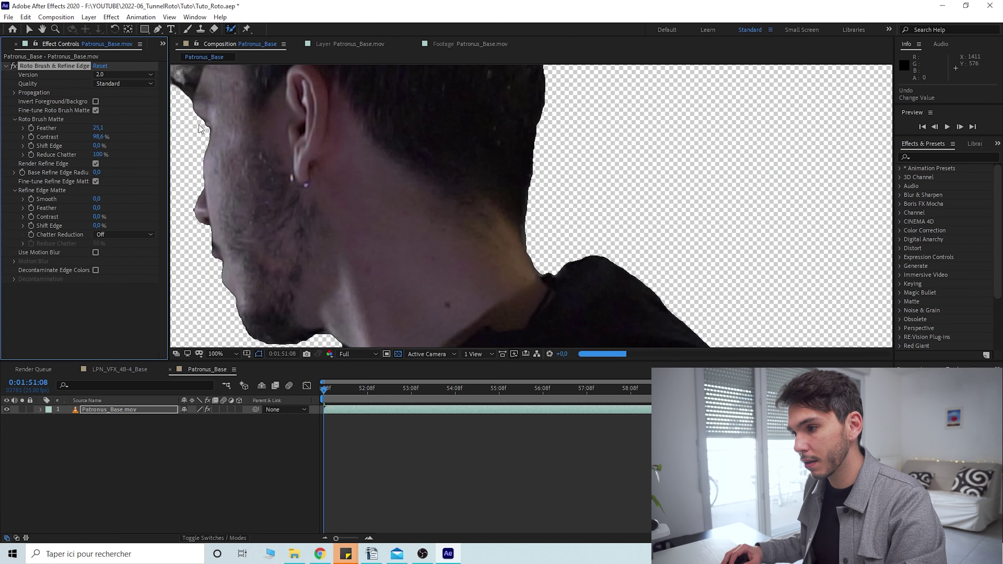
{"action": "left_click_drag", "start_coordinate": [601, 263], "coordinate": [531, 253]}
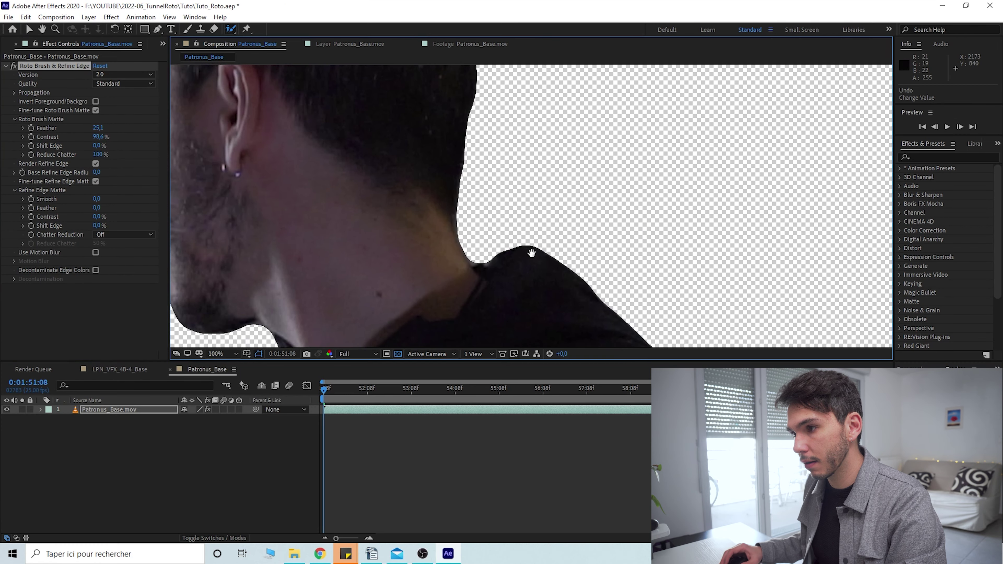
{"action": "left_click_drag", "start_coordinate": [95, 129], "coordinate": [128, 131]}
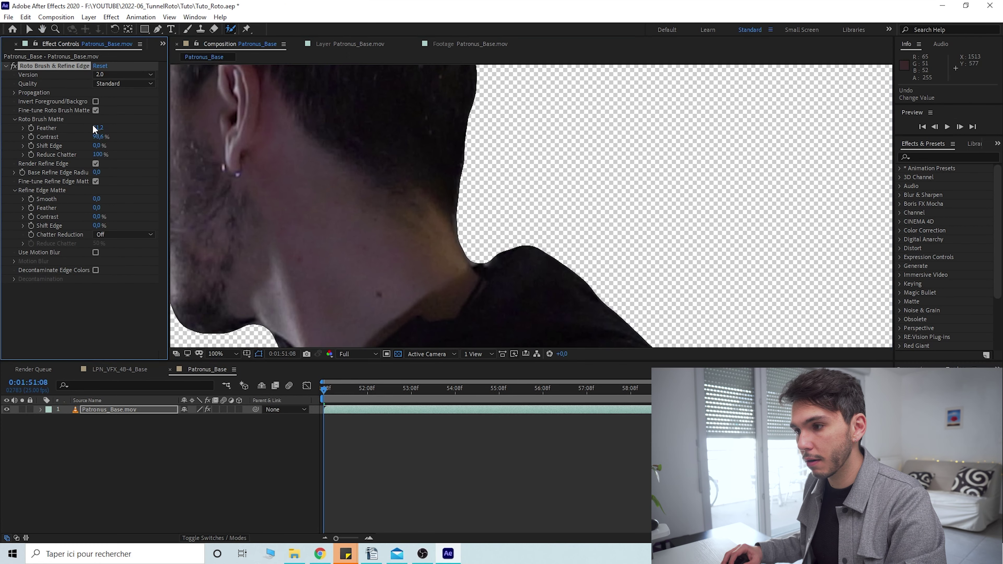
{"action": "scroll", "coordinate": [447, 186], "scroll_direction": "down", "scroll_amount": 4}
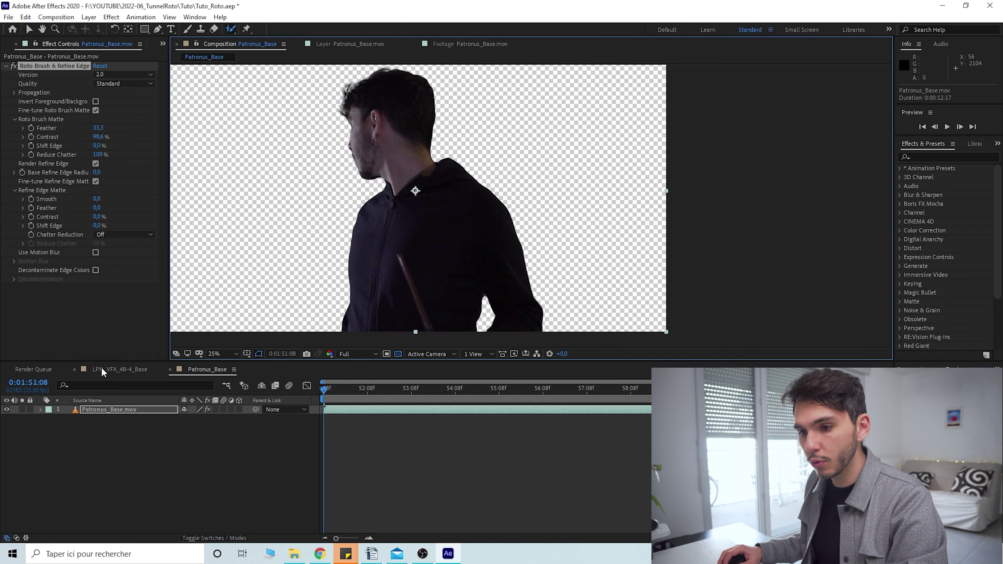
Open the LPN_VFX_4B-4_Base composition and make the LPN_VFX_4B-4_Base.mov layer visible.
{"action": "left_click", "coordinate": [122, 371]}
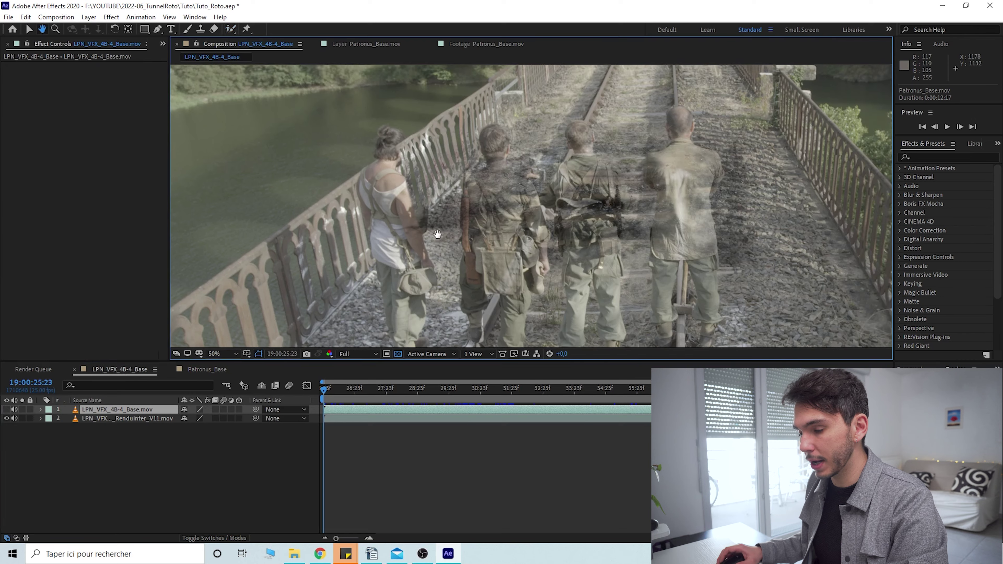
{"action": "left_click", "coordinate": [125, 411]}
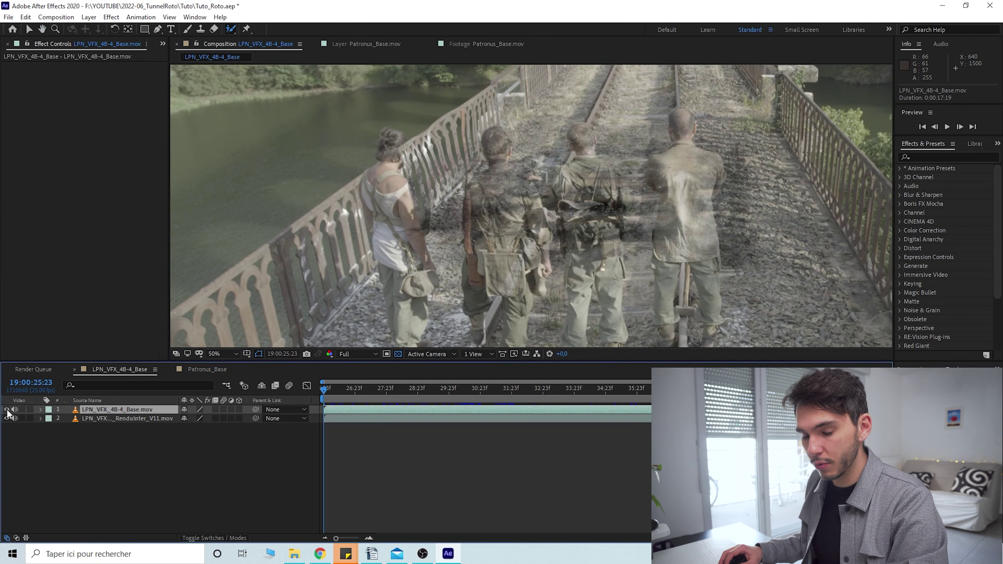
{"action": "left_click", "coordinate": [6, 409]}
{"action": "left_click_drag", "start_coordinate": [420, 230], "coordinate": [387, 255]}
{"action": "left_click", "coordinate": [129, 409]}
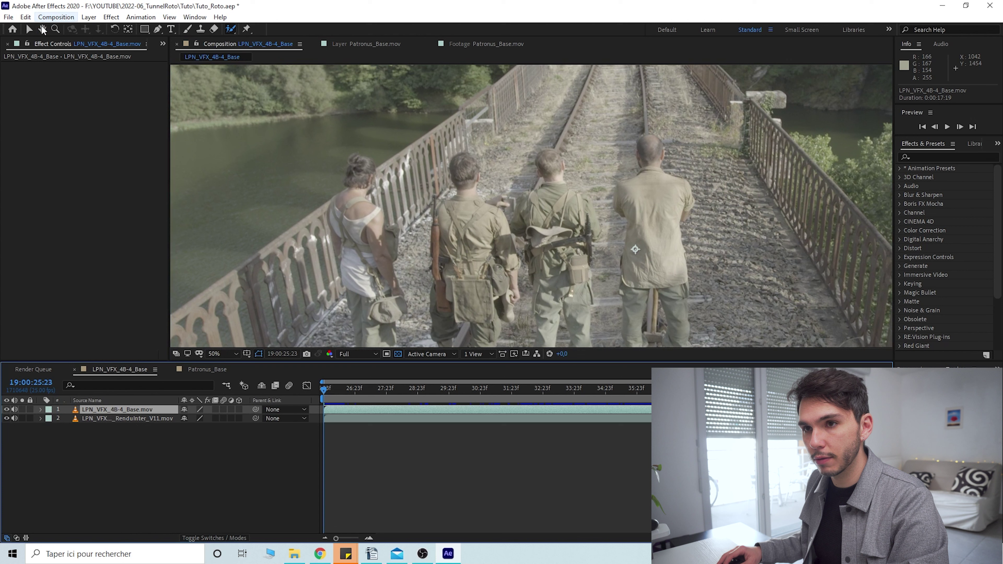
Duplicate the LPN_VFX_4B-4_Base.mov layer and hide both copies above the rendered layer.
{"action": "left_click", "coordinate": [25, 18]}
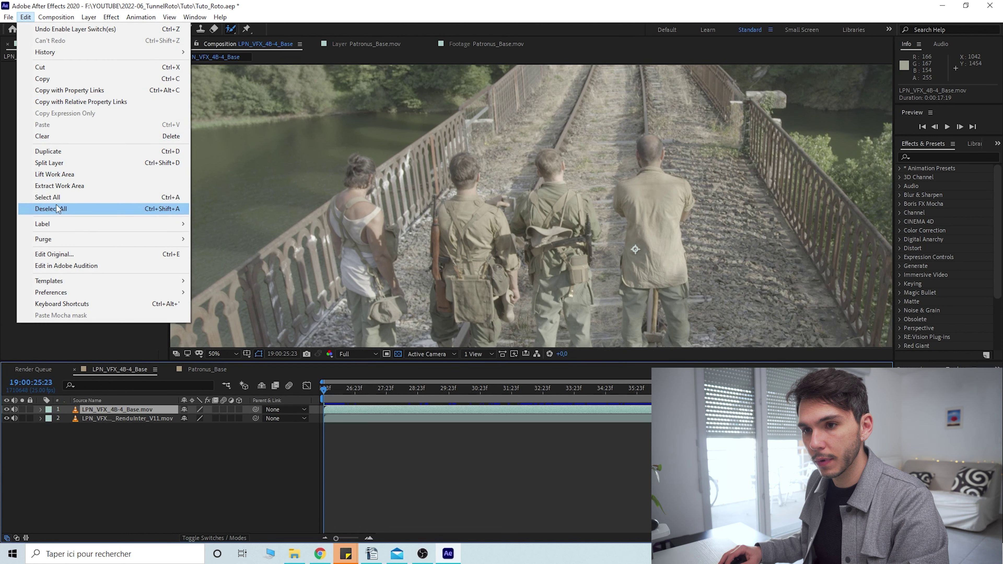
{"action": "left_click", "coordinate": [57, 152]}
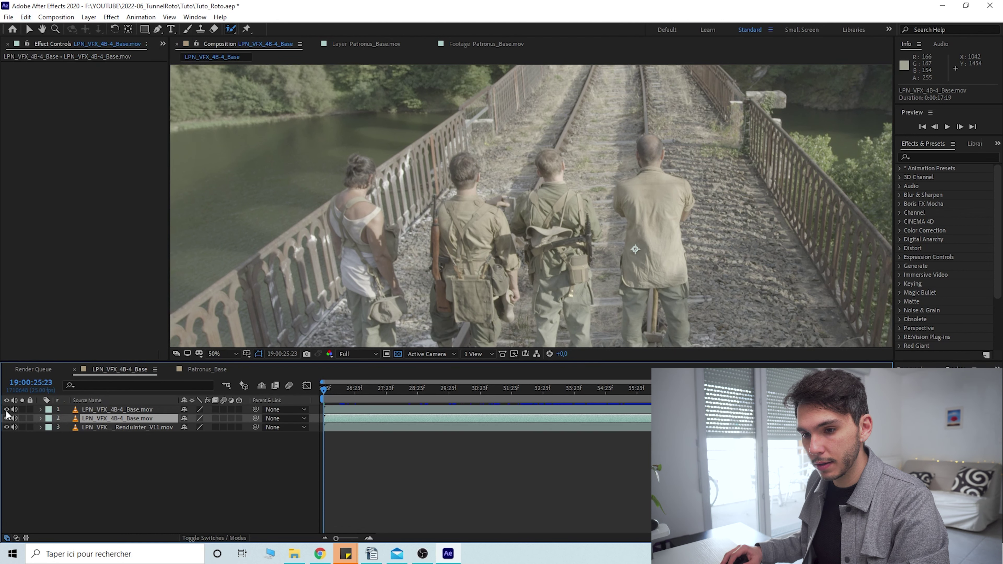
{"action": "left_click", "coordinate": [107, 408]}
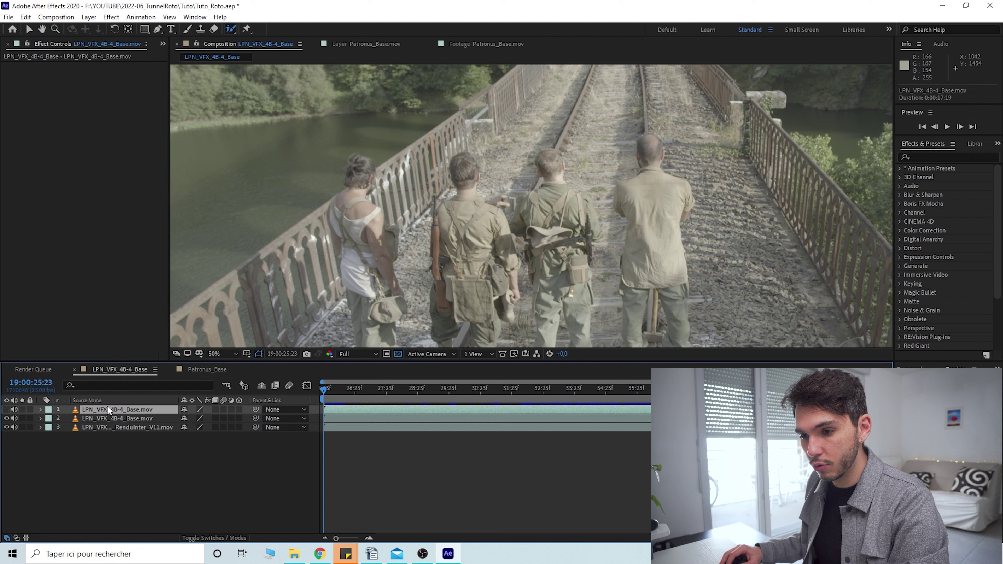
{"action": "left_click", "coordinate": [112, 419]}
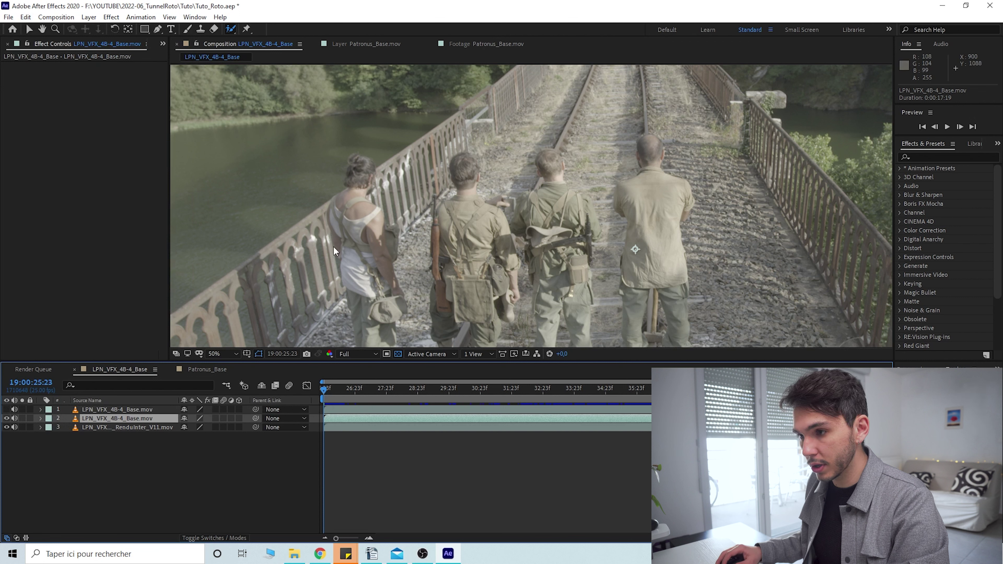
{"action": "left_click", "coordinate": [6, 418]}
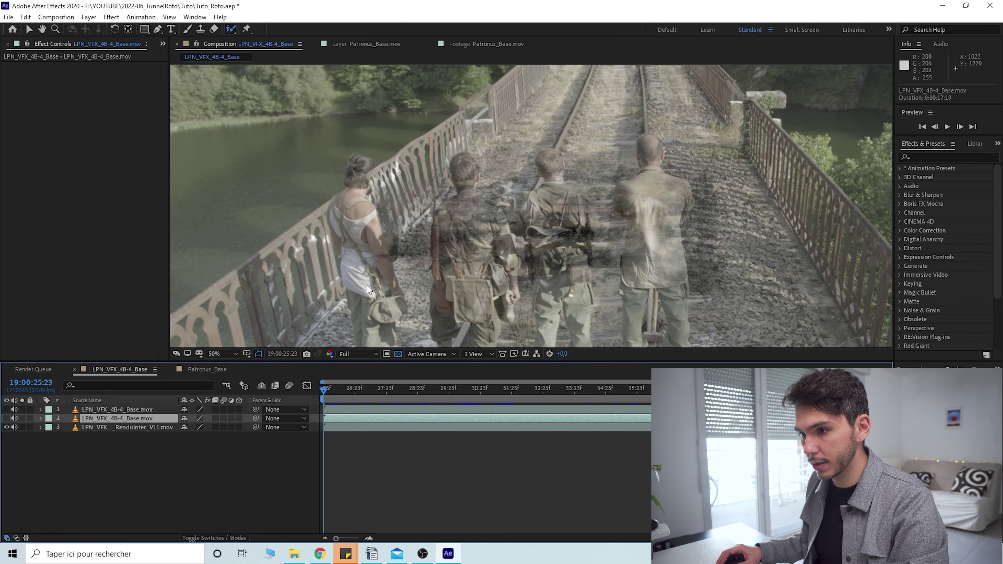
Find the end of the needed section at 19:00:31:05 and trim the lower LPN_VFX_4B-4_Base.mov copy to that point.
{"action": "left_click_drag", "start_coordinate": [381, 388], "coordinate": [392, 388]}
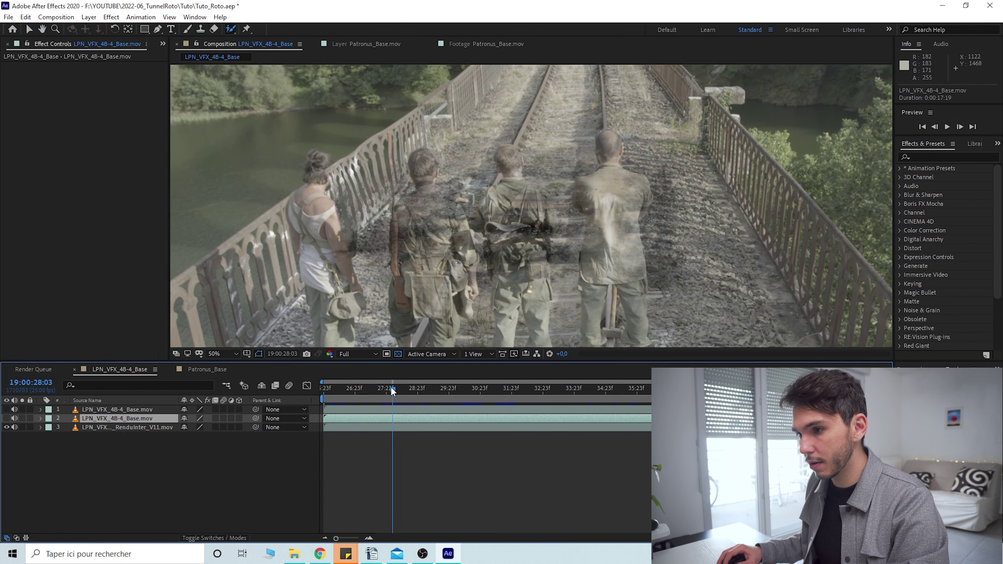
{"action": "left_click_drag", "start_coordinate": [349, 155], "coordinate": [445, 182]}
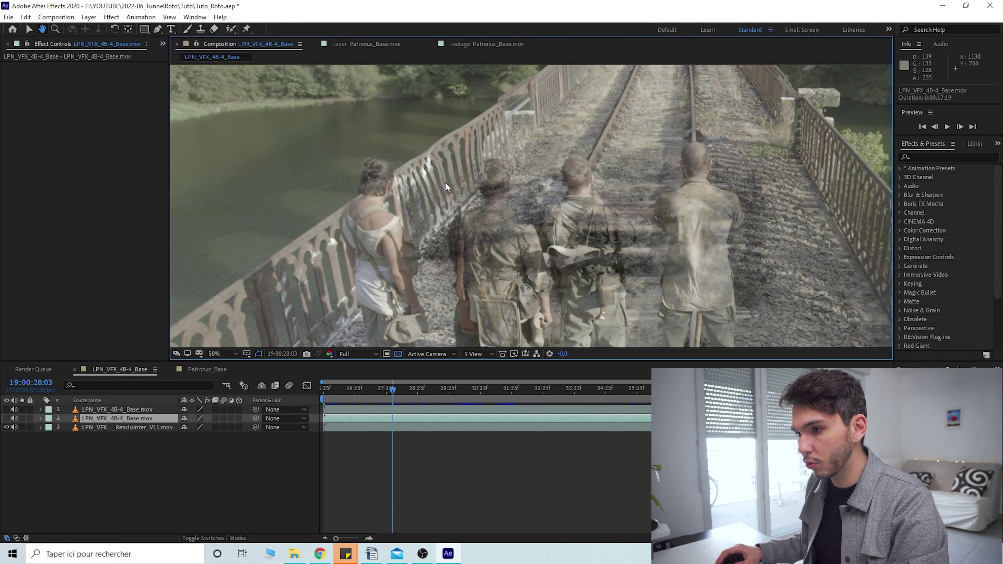
{"action": "scroll", "coordinate": [419, 221], "scroll_direction": "up", "scroll_amount": 1}
{"action": "left_click_drag", "start_coordinate": [320, 310], "coordinate": [455, 235]}
{"action": "left_click_drag", "start_coordinate": [411, 390], "coordinate": [489, 391]}
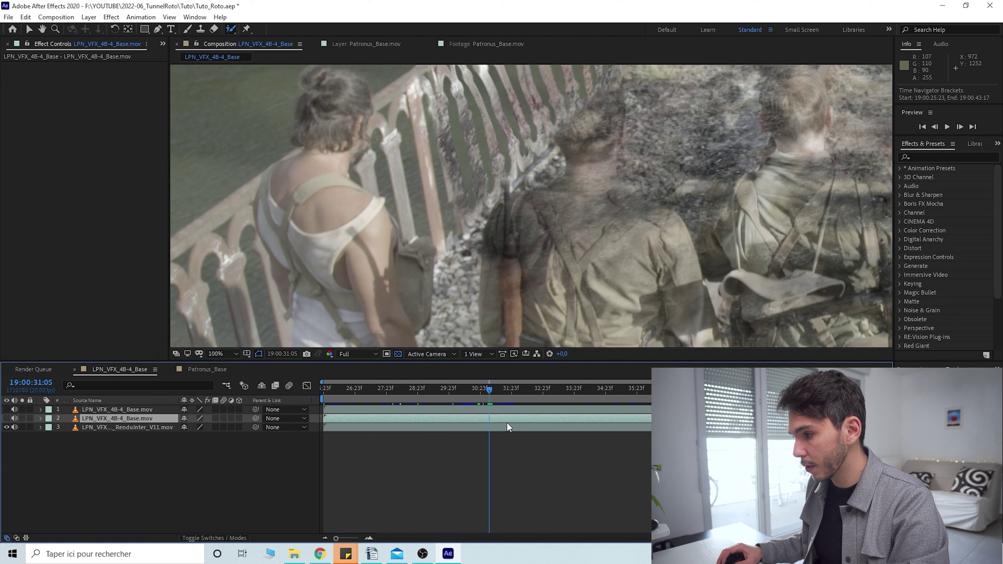
{"action": "left_click_drag", "start_coordinate": [651, 419], "coordinate": [496, 434]}
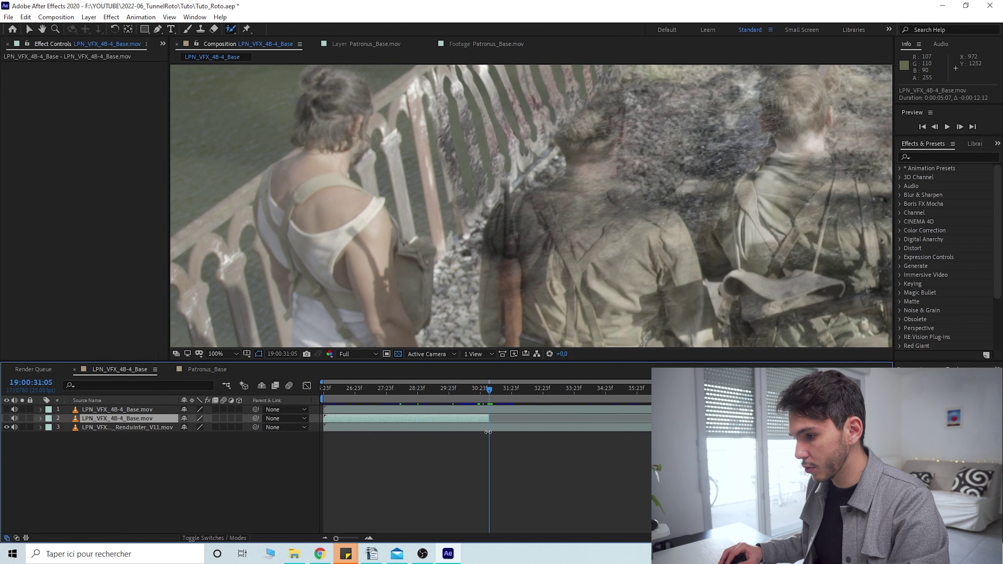
Return to the first frame and open the trimmed copy in its layer view, close up on the person in the white top.
{"action": "key", "text": "Home"}
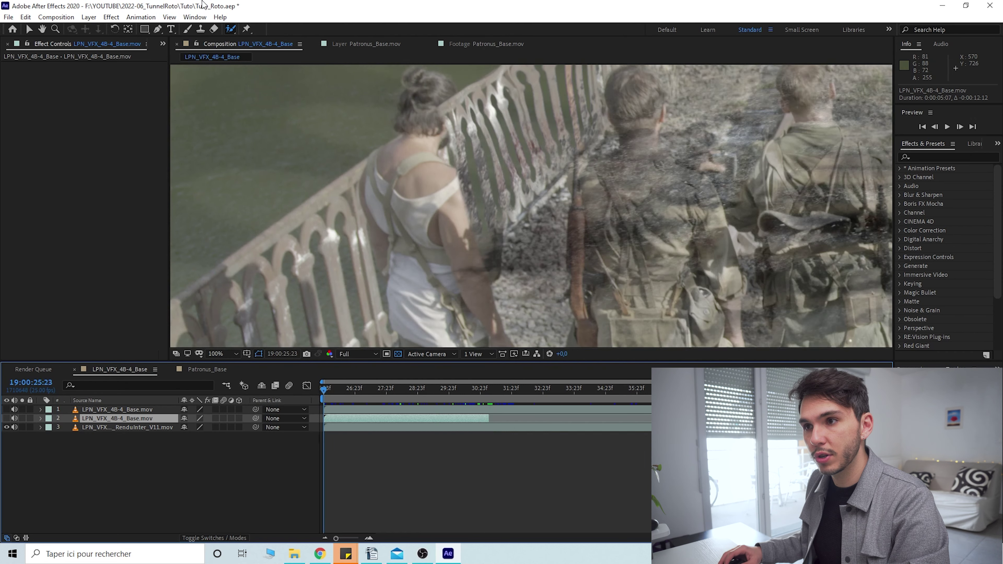
{"action": "double_click", "coordinate": [109, 419]}
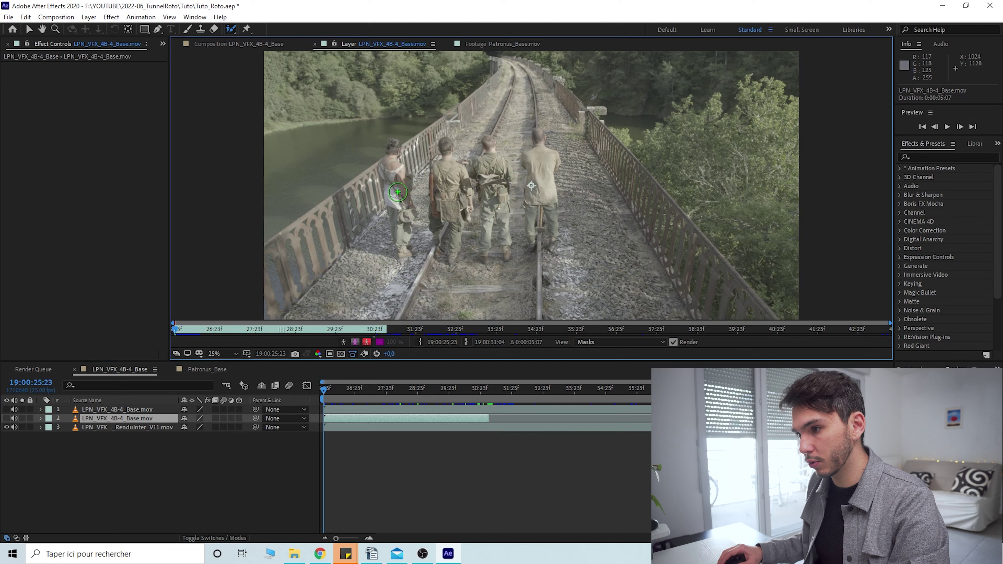
{"action": "scroll", "coordinate": [368, 159], "scroll_direction": "up", "scroll_amount": 4}
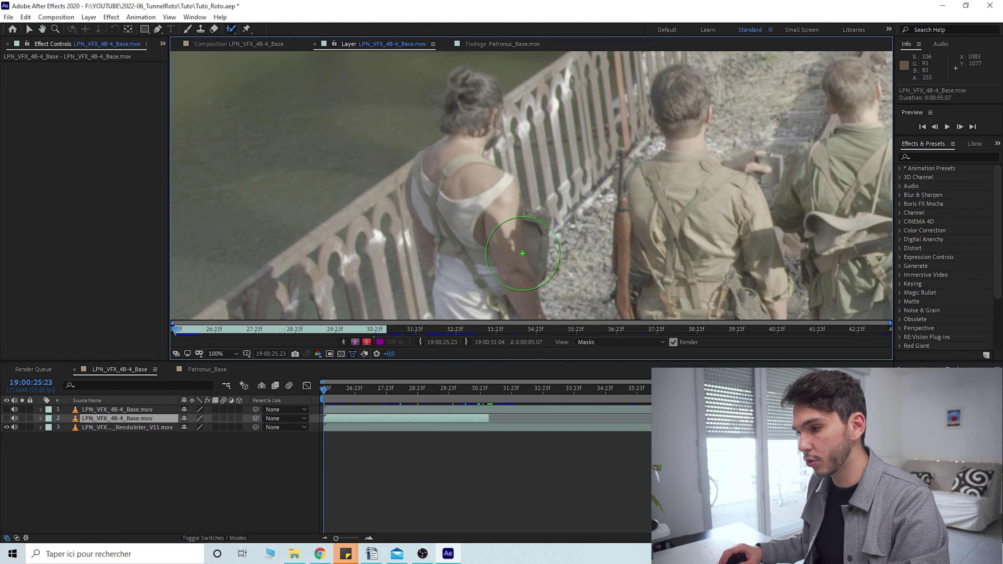
Adjust the Roto Brush size and paint a foreground stroke over the head, back and bag of the person in the white top.
{"action": "left_click_drag", "start_coordinate": [457, 213], "coordinate": [428, 213]}
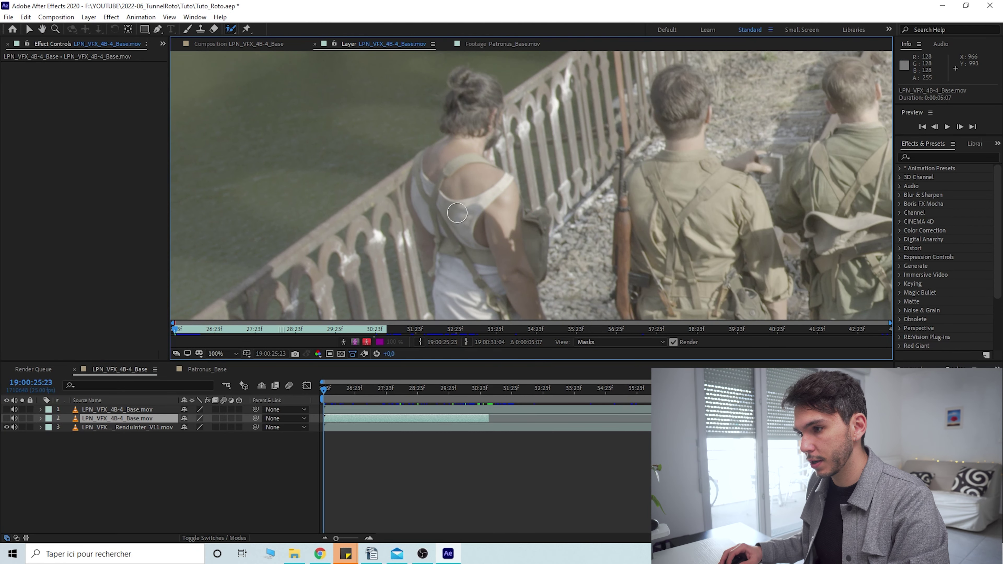
{"action": "mouse_move", "coordinate": [536, 271]}
{"action": "left_mouse_down"}
{"action": "mouse_move", "coordinate": [534, 229]}
{"action": "mouse_move", "coordinate": [514, 232]}
{"action": "mouse_move", "coordinate": [474, 208]}
{"action": "mouse_move", "coordinate": [467, 169]}
{"action": "mouse_move", "coordinate": [485, 84]}
{"action": "mouse_move", "coordinate": [435, 185]}
{"action": "mouse_move", "coordinate": [450, 259]}
{"action": "left_mouse_up"}
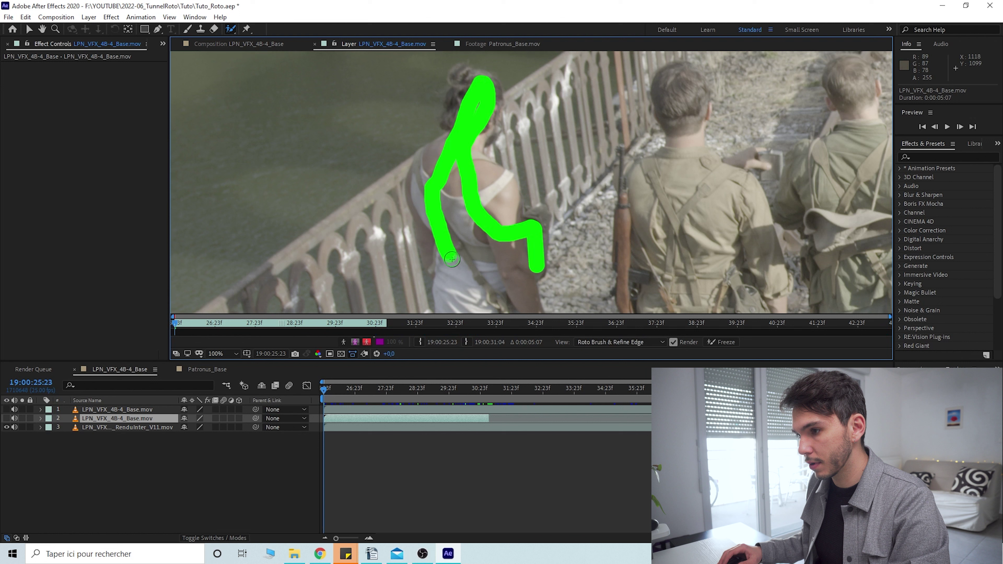
{"action": "key", "text": "period"}
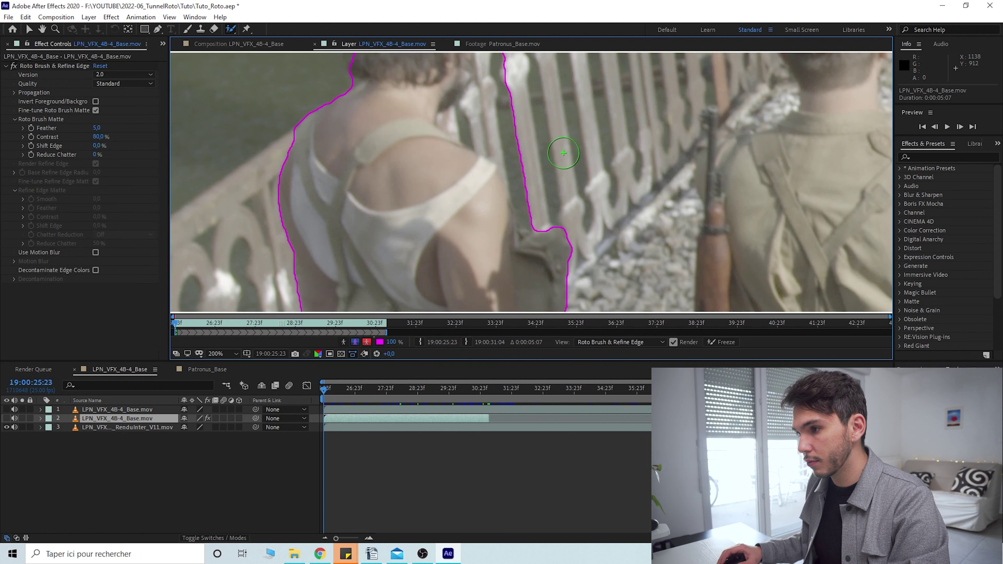
Refine the Roto Brush selection by excluding the railing between the person's head, shoulder and bag.
{"action": "mouse_move", "coordinate": [533, 206]}
{"action": "left_mouse_down"}
{"action": "mouse_move", "coordinate": [515, 142]}
{"action": "mouse_move", "coordinate": [467, 124]}
{"action": "mouse_move", "coordinate": [507, 87]}
{"action": "mouse_move", "coordinate": [523, 105]}
{"action": "mouse_move", "coordinate": [522, 161]}
{"action": "mouse_move", "coordinate": [556, 184]}
{"action": "left_mouse_up"}
{"action": "scroll", "coordinate": [554, 185], "scroll_direction": "up", "scroll_amount": 1}
{"action": "left_click_drag", "start_coordinate": [485, 210], "coordinate": [470, 231]}
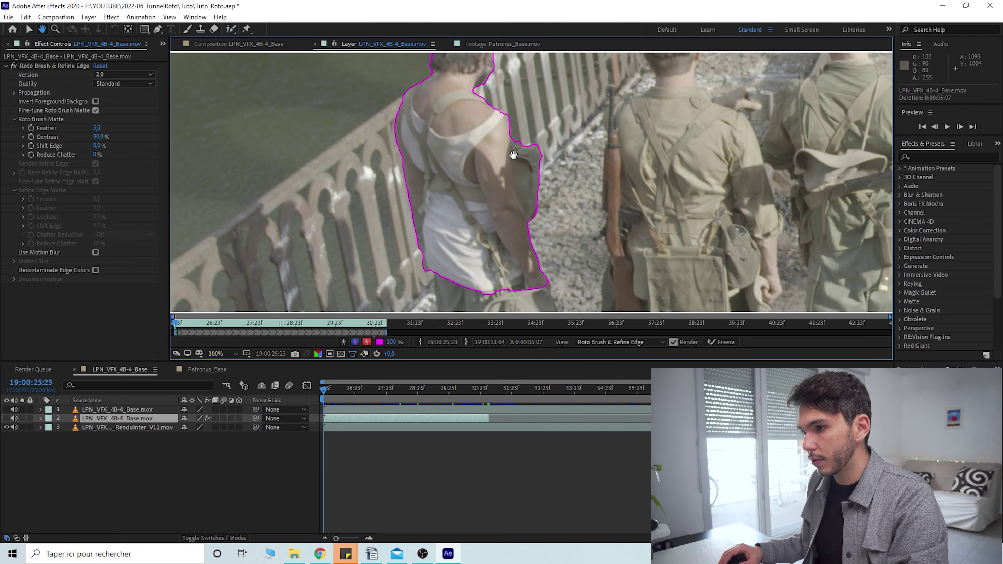
{"action": "scroll", "coordinate": [513, 154], "scroll_direction": "down", "scroll_amount": 2}
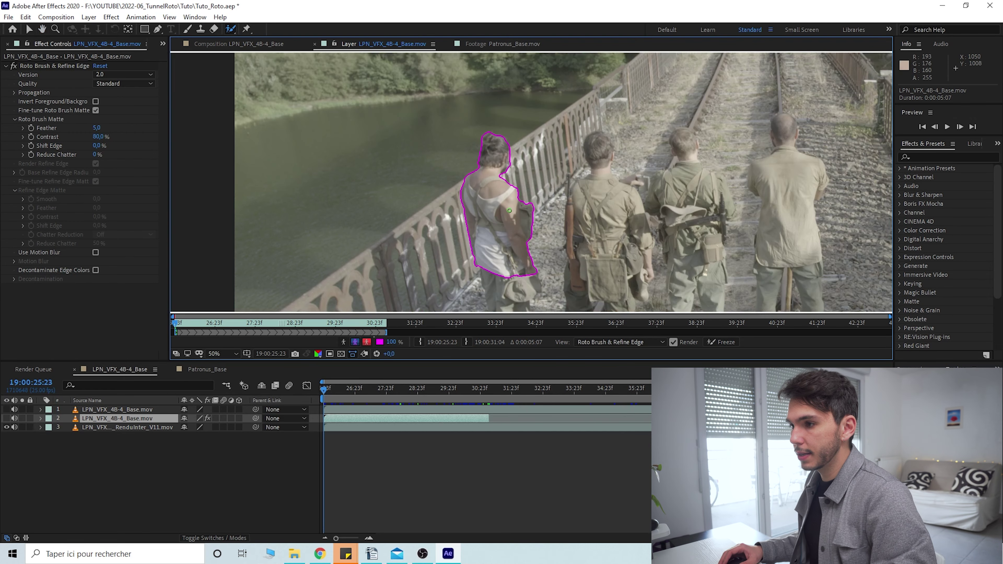
Propagate the Roto Brush selection through the trimmed layer up to its last frame at 19:00:31:04.
{"action": "left_click", "coordinate": [369, 538]}
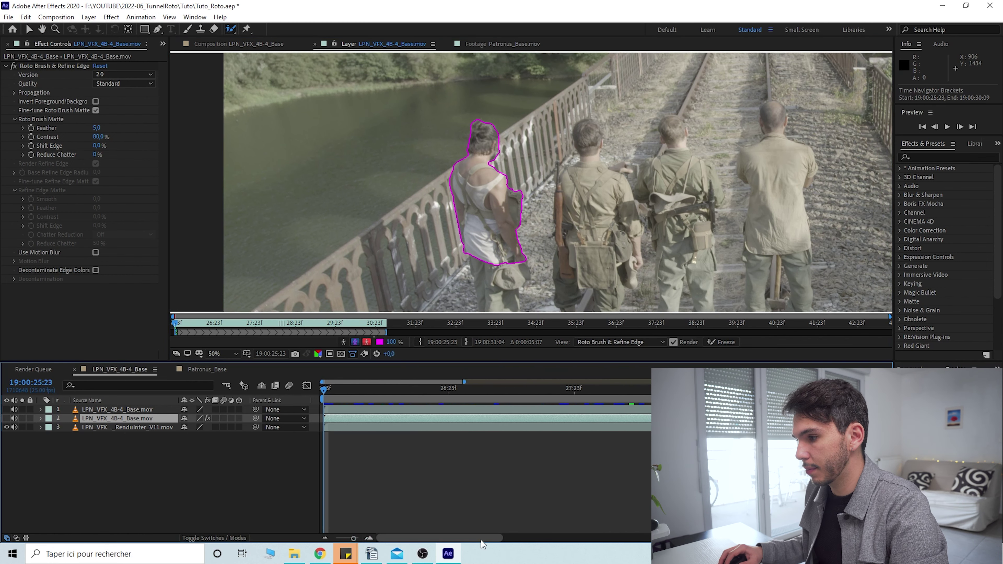
{"action": "left_click_drag", "start_coordinate": [481, 540], "coordinate": [561, 540]}
{"action": "left_click", "coordinate": [629, 392]}
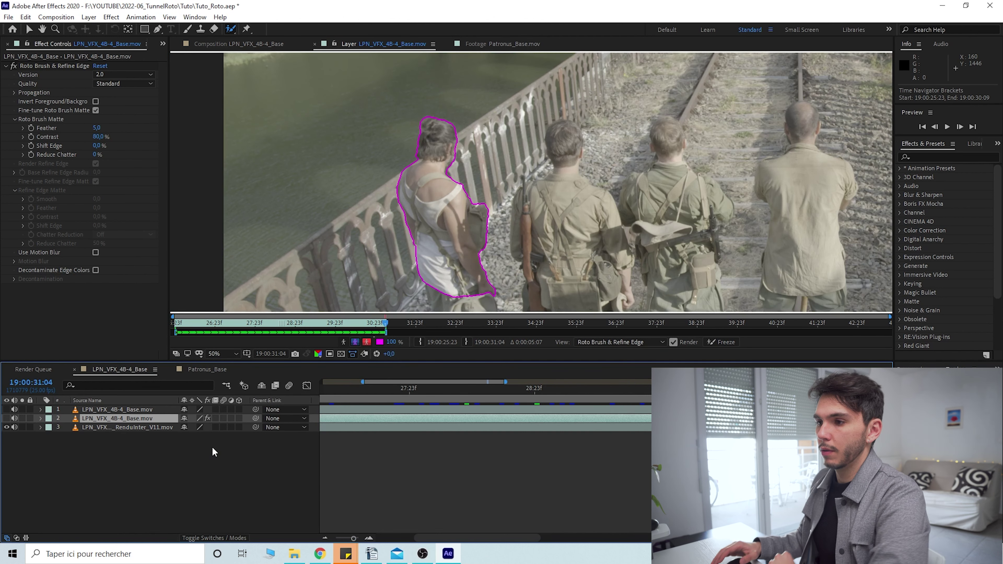
Check the selection outline at 19:00:31:04 and correct it along the edge of the person's bag.
{"action": "left_click_drag", "start_coordinate": [477, 202], "coordinate": [510, 215]}
{"action": "scroll", "coordinate": [448, 226], "scroll_direction": "up", "scroll_amount": 1}
{"action": "left_click_drag", "start_coordinate": [437, 217], "coordinate": [479, 142]}
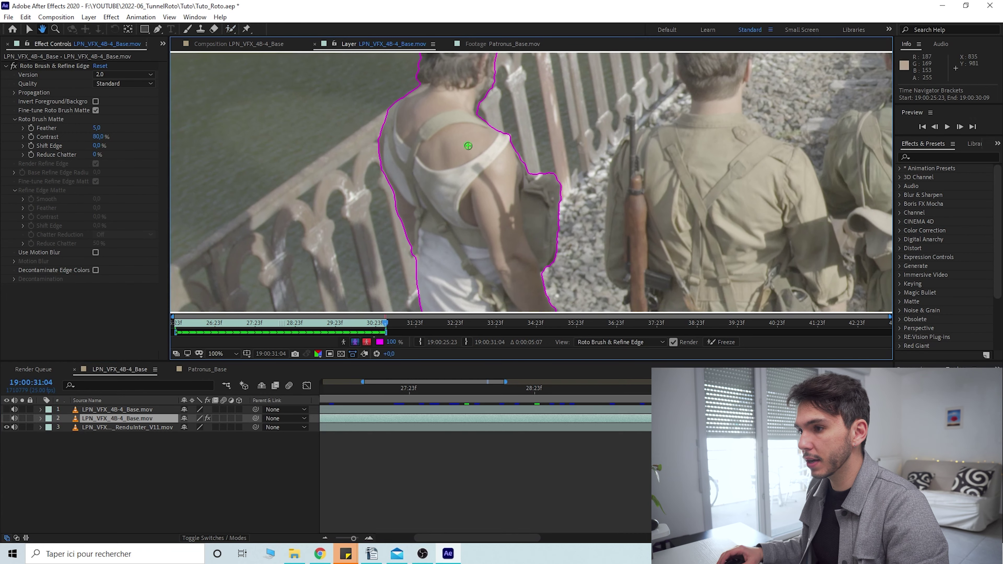
{"action": "scroll", "coordinate": [558, 194], "scroll_direction": "up", "scroll_amount": 1}
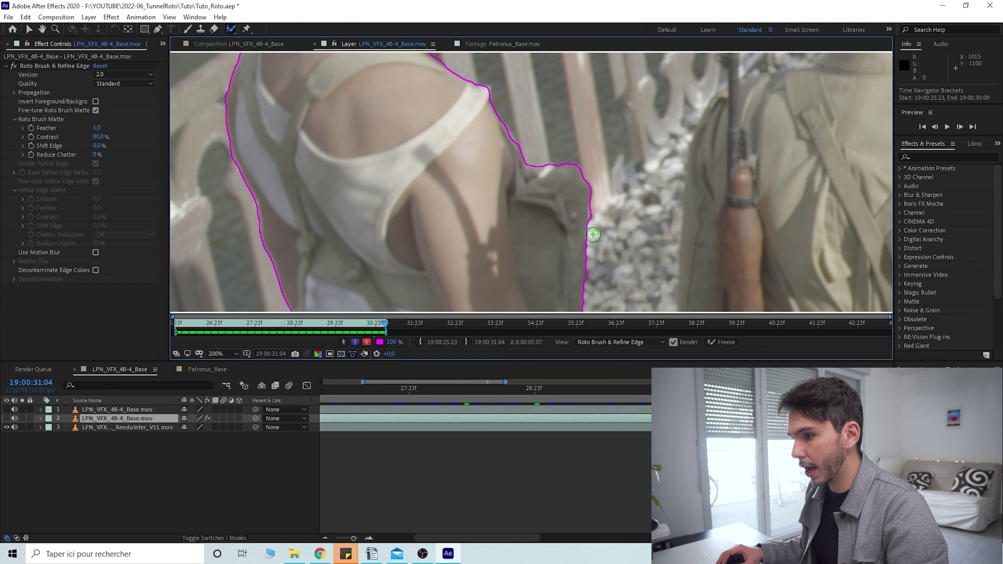
{"action": "left_click_drag", "start_coordinate": [583, 239], "coordinate": [548, 157]}
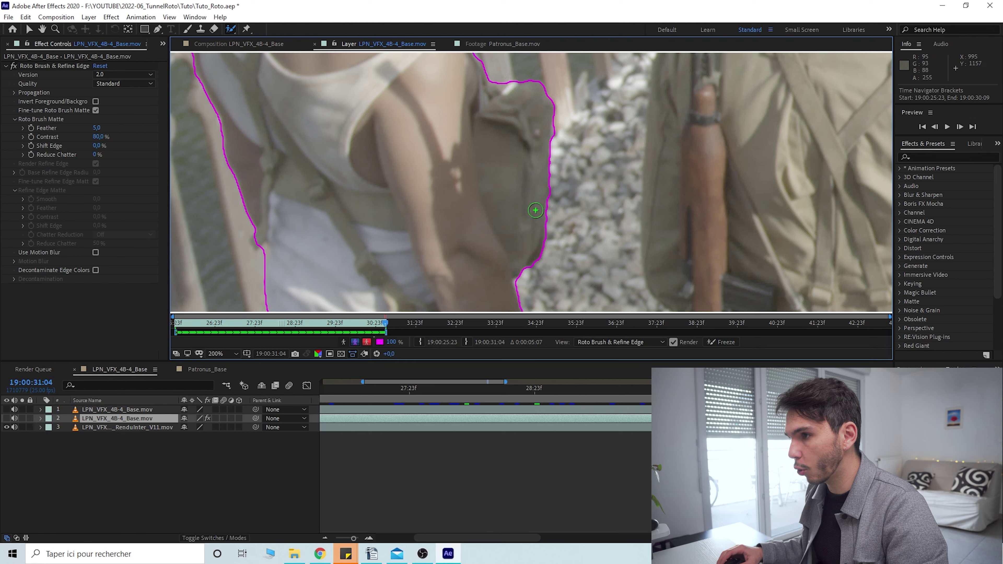
{"action": "left_click_drag", "start_coordinate": [519, 152], "coordinate": [531, 215]}
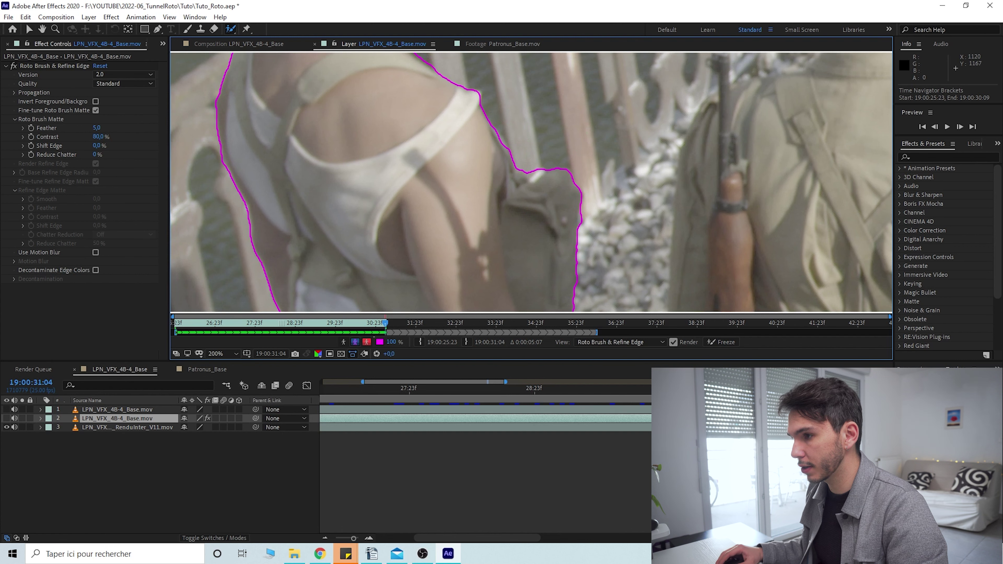
{"action": "scroll", "coordinate": [527, 170], "scroll_direction": "down", "scroll_amount": 3}
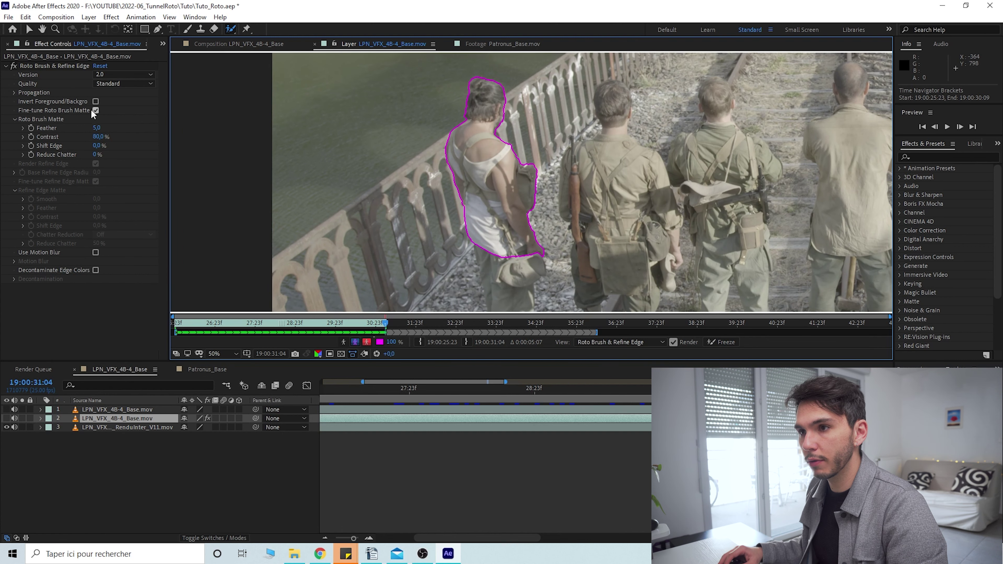
Return to the LPN_VFX_4B-4_Base composition view at 19:00:26:21 and make the rotoscoped layer visible.
{"action": "left_click", "coordinate": [227, 41]}
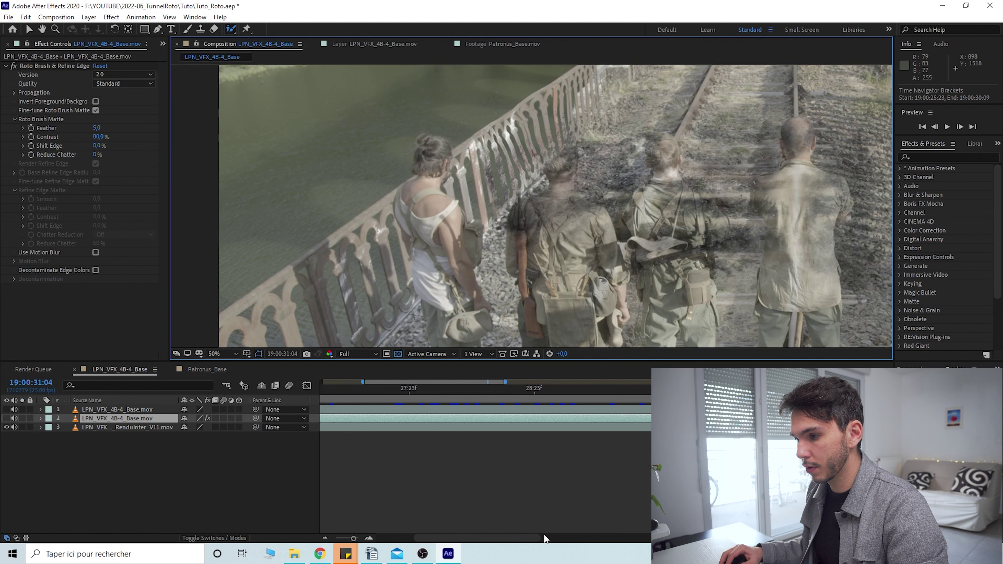
{"action": "left_click_drag", "start_coordinate": [514, 538], "coordinate": [477, 538]}
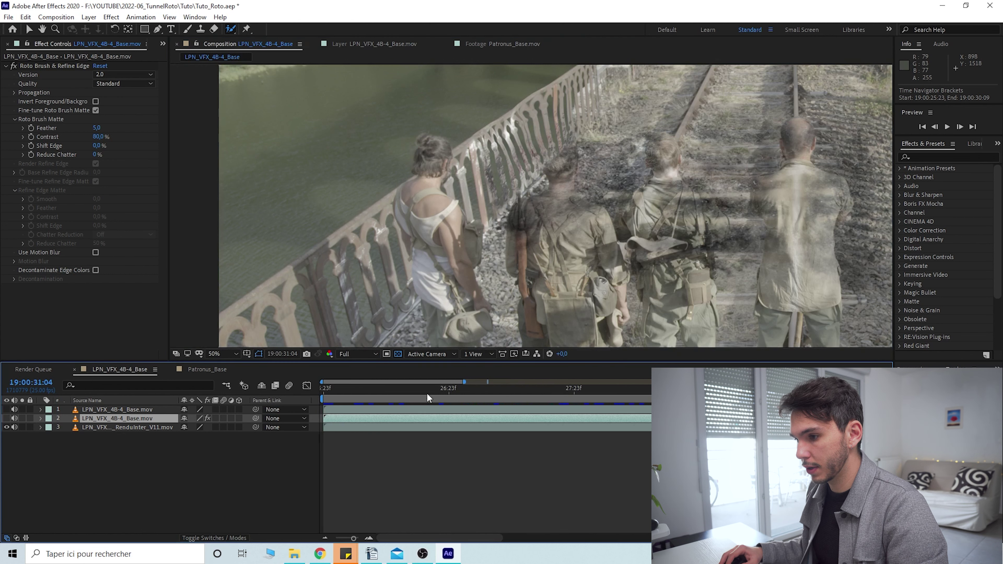
{"action": "left_click", "coordinate": [441, 396]}
{"action": "left_click_drag", "start_coordinate": [493, 217], "coordinate": [518, 235]}
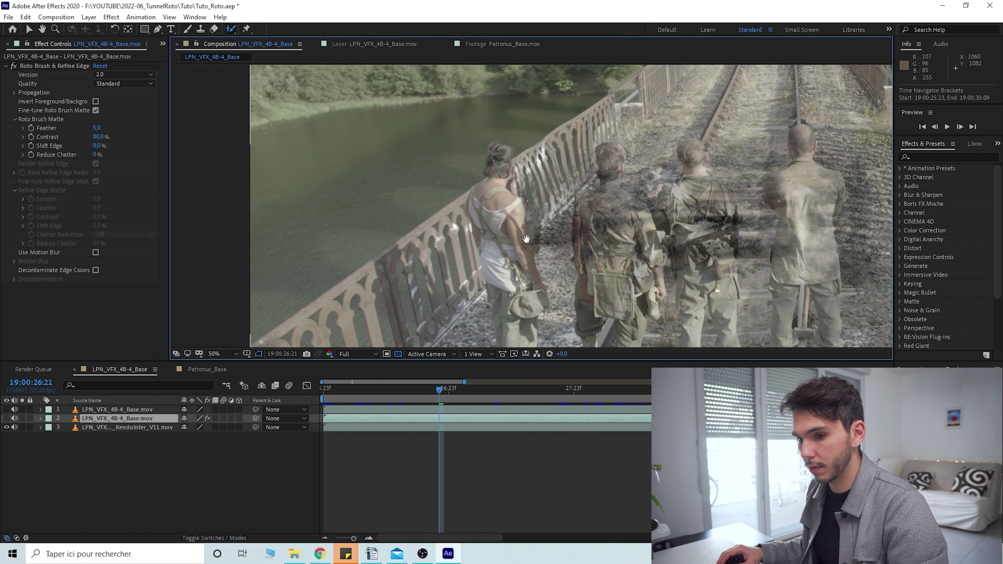
{"action": "scroll", "coordinate": [518, 235], "scroll_direction": "up", "scroll_amount": 1}
{"action": "left_click", "coordinate": [8, 419]}
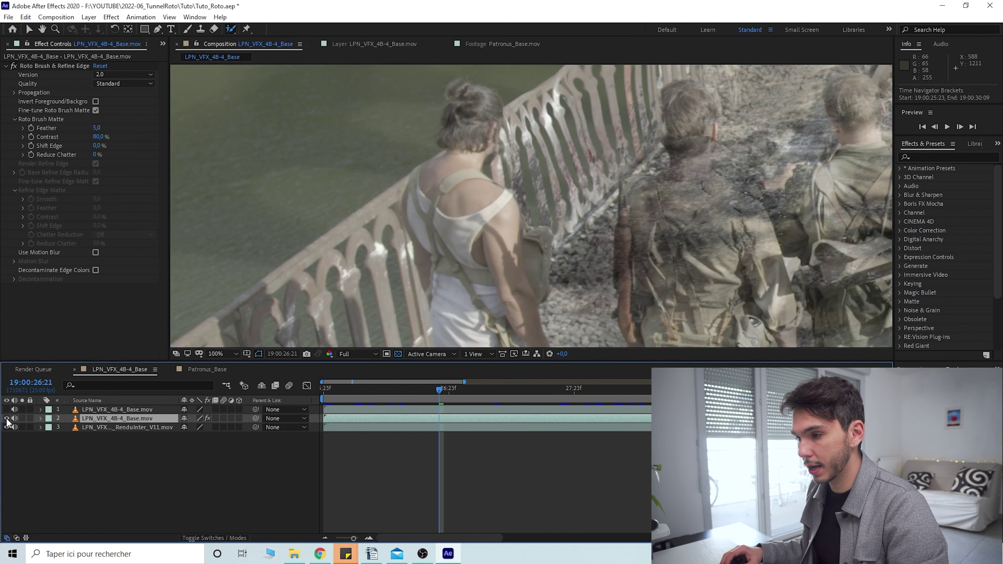
Inspect the cutout's edges, then set the Roto Brush matte's Feather to 15.8, Shift Edge to -10% and Reduce Chatter to 63%.
{"action": "left_click_drag", "start_coordinate": [528, 228], "coordinate": [505, 256]}
{"action": "scroll", "coordinate": [505, 258], "scroll_direction": "up", "scroll_amount": 2}
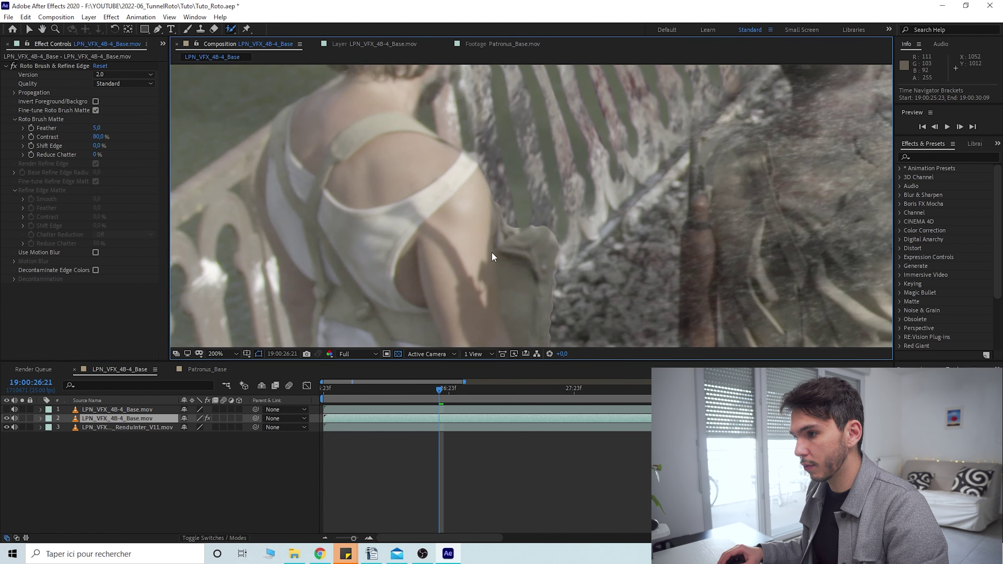
{"action": "scroll", "coordinate": [531, 245], "scroll_direction": "down", "scroll_amount": 4}
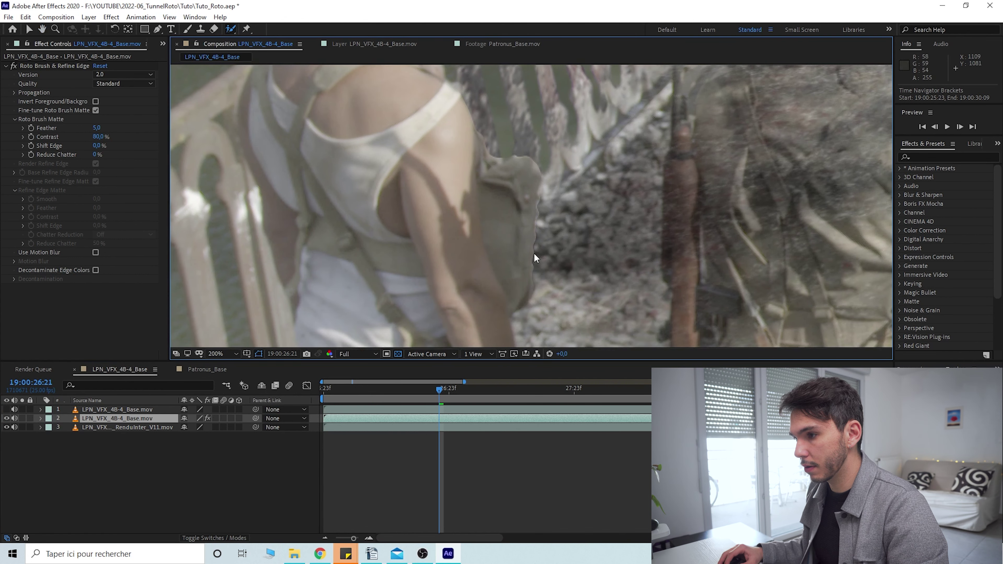
{"action": "scroll", "coordinate": [525, 195], "scroll_direction": "up", "scroll_amount": 8}
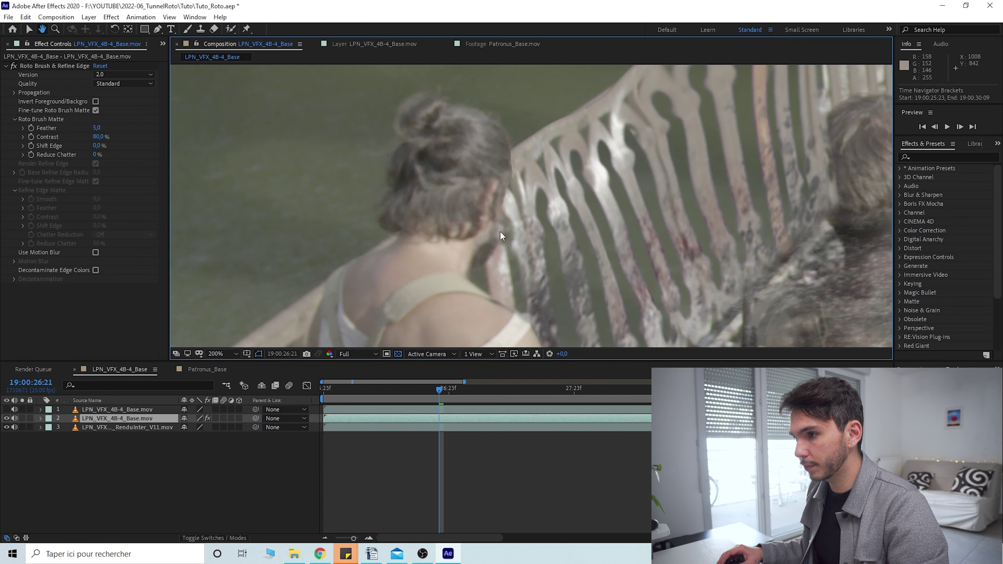
{"action": "left_click", "coordinate": [54, 66]}
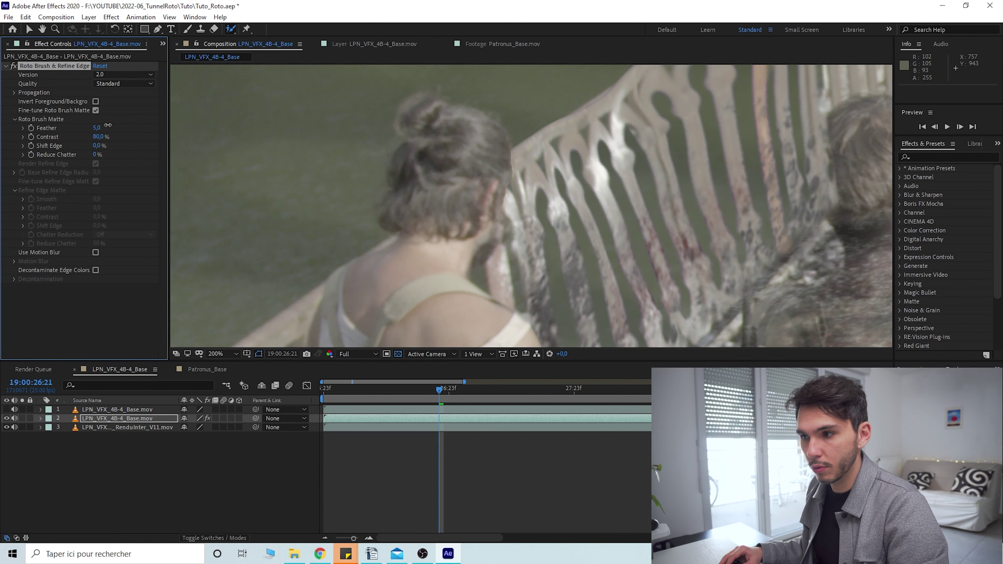
{"action": "left_click_drag", "start_coordinate": [127, 125], "coordinate": [129, 157]}
{"action": "left_click_drag", "start_coordinate": [539, 272], "coordinate": [477, 120]}
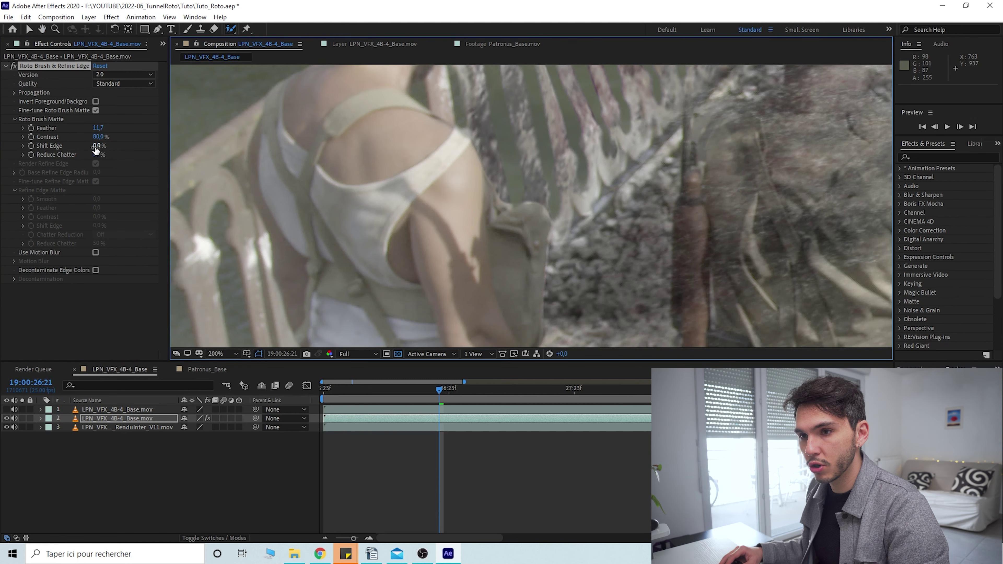
{"action": "left_click", "coordinate": [96, 149]}
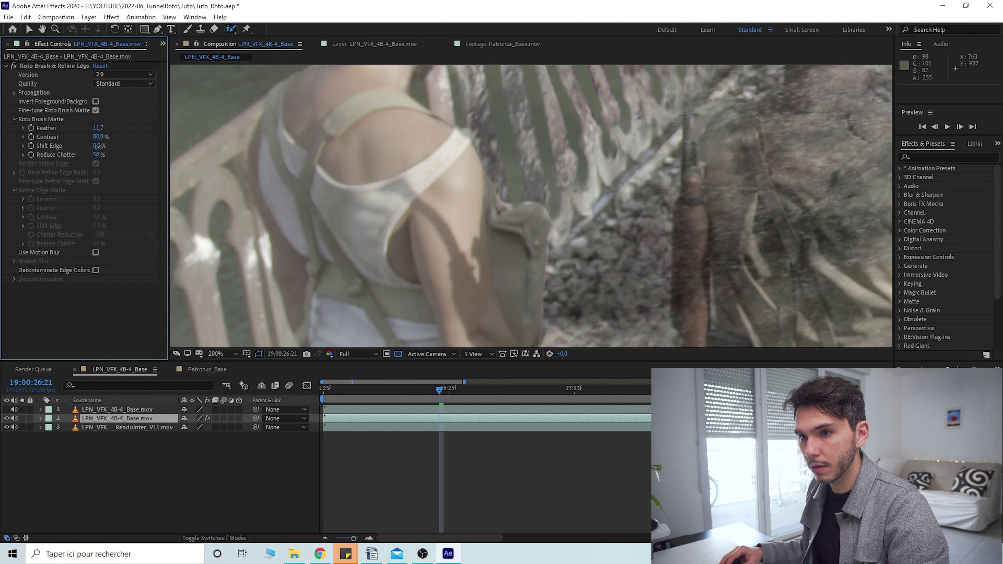
{"action": "left_click_drag", "start_coordinate": [95, 147], "coordinate": [94, 147]}
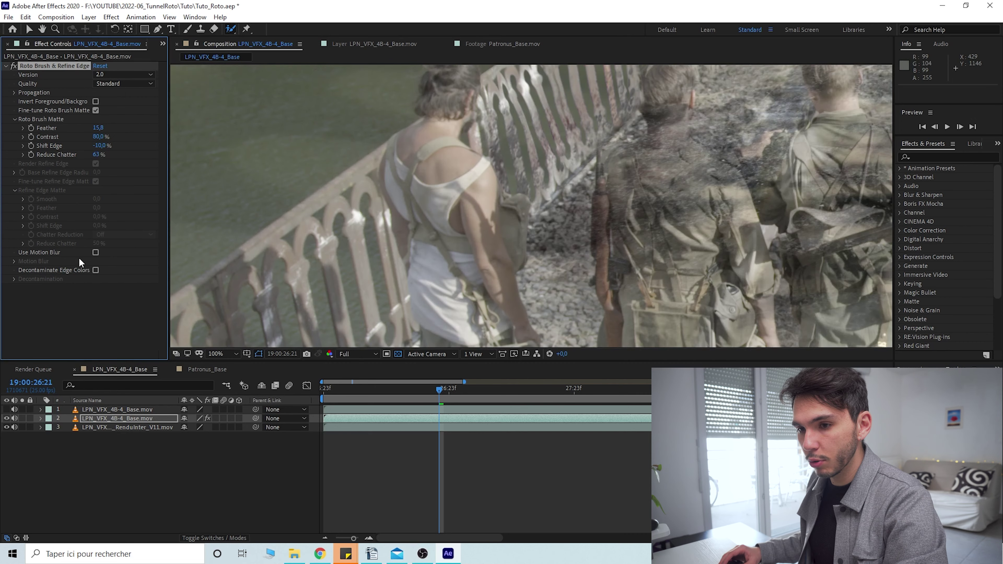
Enable Use Motion Blur for the Roto Brush matte and unsolo the rotoscoped layer to show the full composite.
{"action": "left_click", "coordinate": [96, 252]}
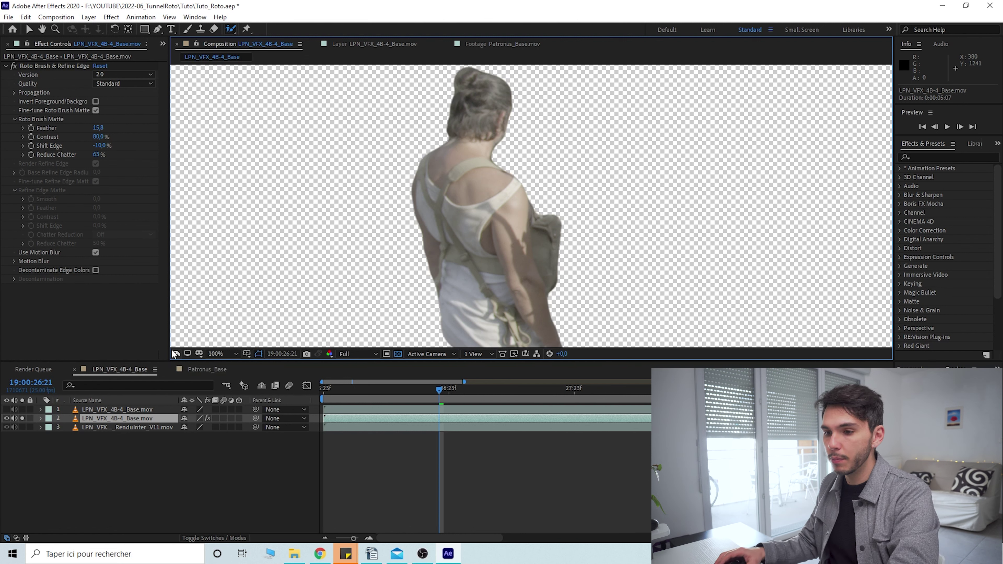
{"action": "left_click", "coordinate": [22, 419]}
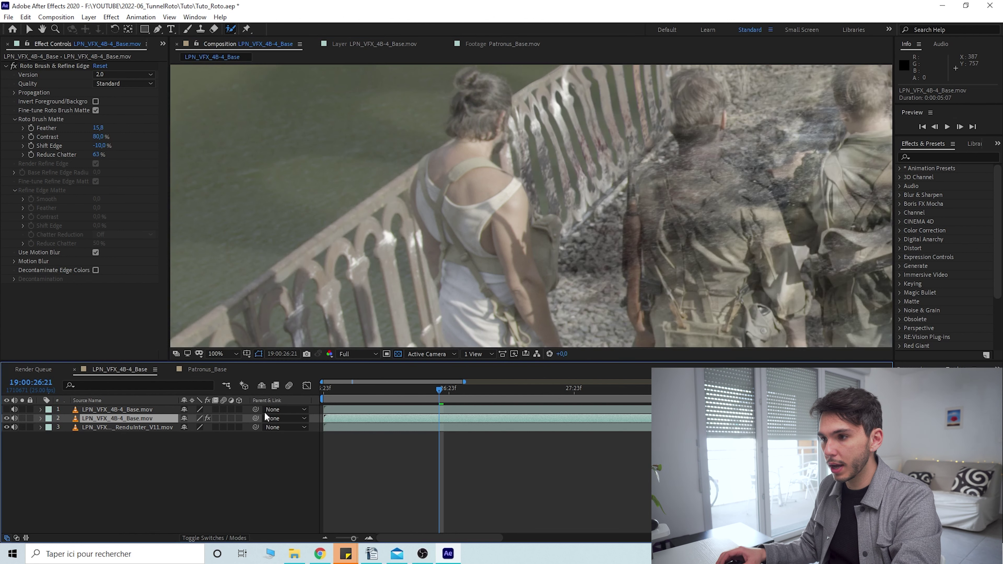
{"action": "scroll", "coordinate": [486, 290], "scroll_direction": "down", "scroll_amount": 2}
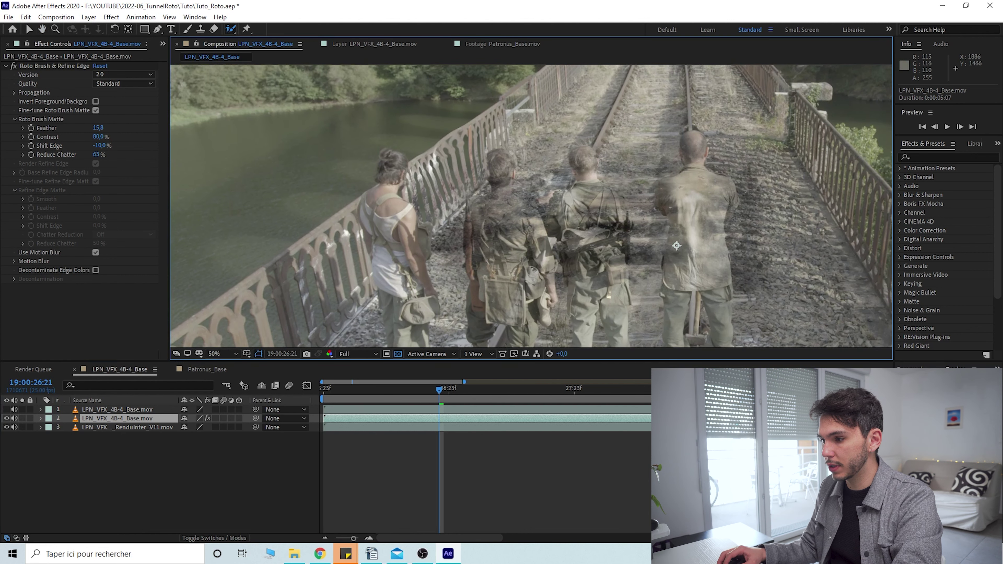
Go back to 19:00:25:23, activate the Pen tool and make the top LPN_VFX_4B-4_Base.mov copy visible.
{"action": "left_click", "coordinate": [715, 389]}
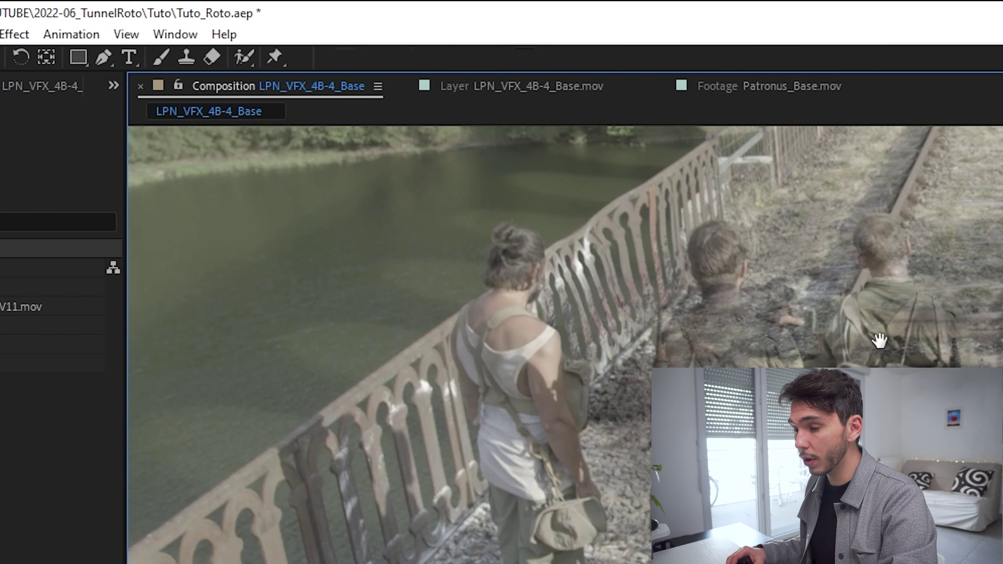
{"action": "left_click", "coordinate": [103, 60]}
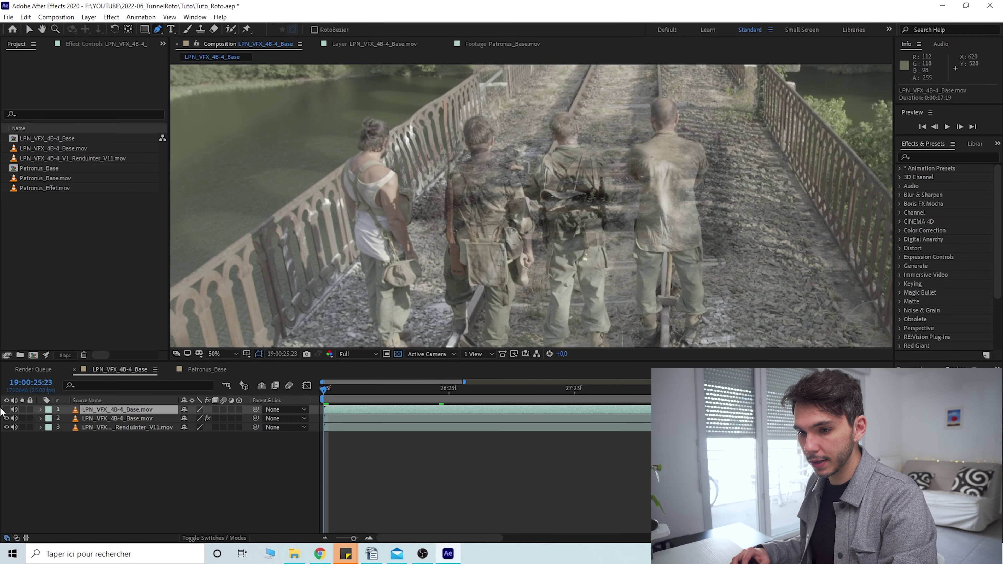
{"action": "left_click", "coordinate": [7, 409]}
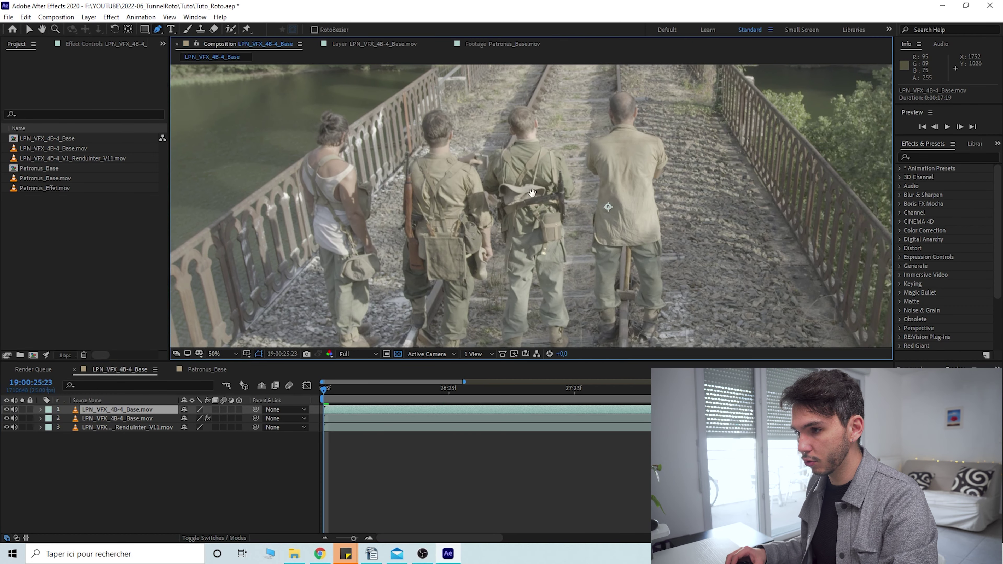
Draw a closed Pen mask around the square canvas bag of the second person on the top LPN_VFX_4B-4_Base.mov layer.
{"action": "scroll", "coordinate": [592, 223], "scroll_direction": "up", "scroll_amount": 3}
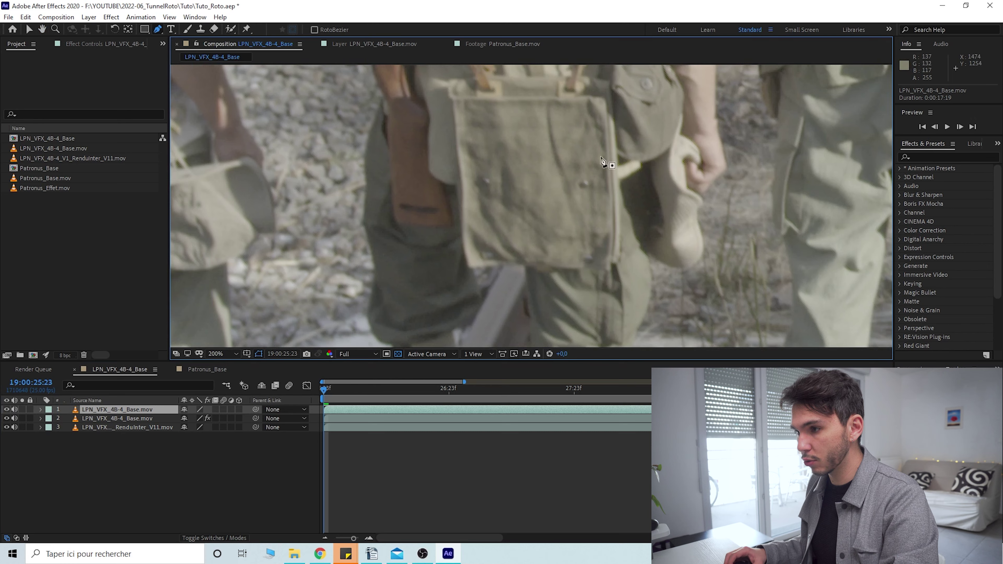
{"action": "scroll", "coordinate": [726, 163], "scroll_direction": "down", "scroll_amount": 1}
{"action": "left_click_drag", "start_coordinate": [718, 157], "coordinate": [484, 253]}
{"action": "left_click_drag", "start_coordinate": [327, 264], "coordinate": [523, 192]}
{"action": "scroll", "coordinate": [439, 260], "scroll_direction": "up", "scroll_amount": 1}
{"action": "left_click_drag", "start_coordinate": [437, 266], "coordinate": [539, 210]}
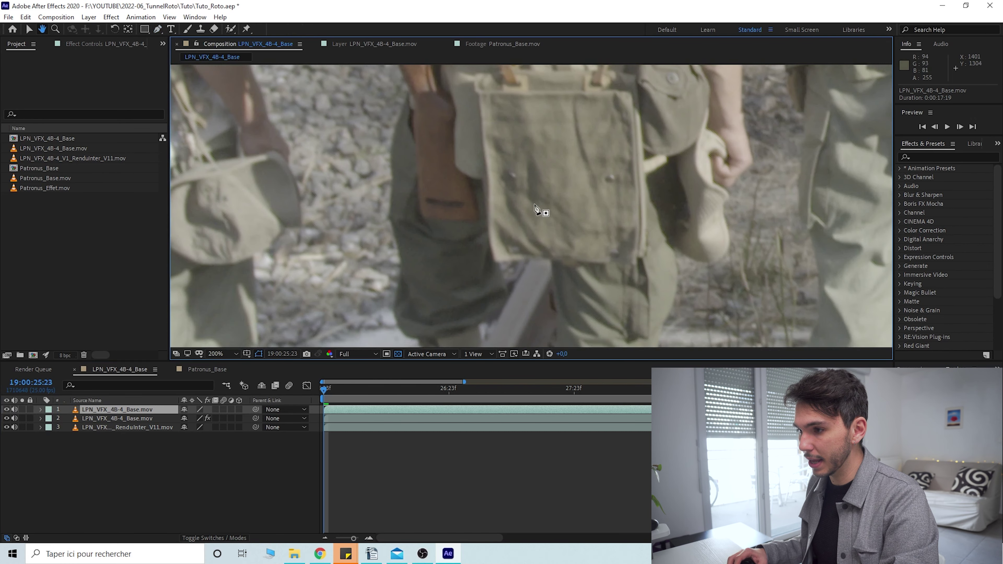
{"action": "left_click", "coordinate": [495, 262]}
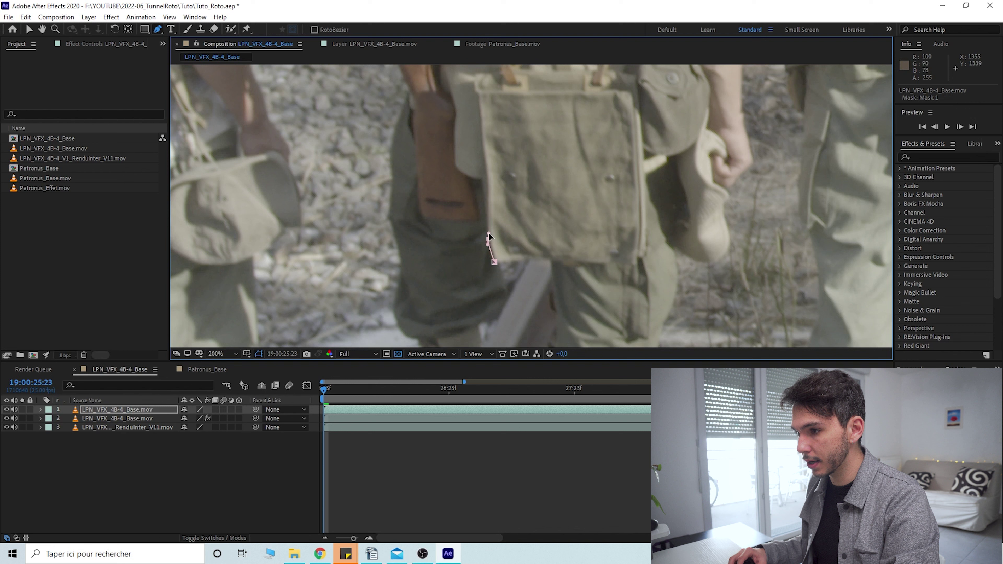
{"action": "left_click", "coordinate": [479, 95]}
{"action": "left_click", "coordinate": [533, 90]}
{"action": "left_click", "coordinate": [631, 92]}
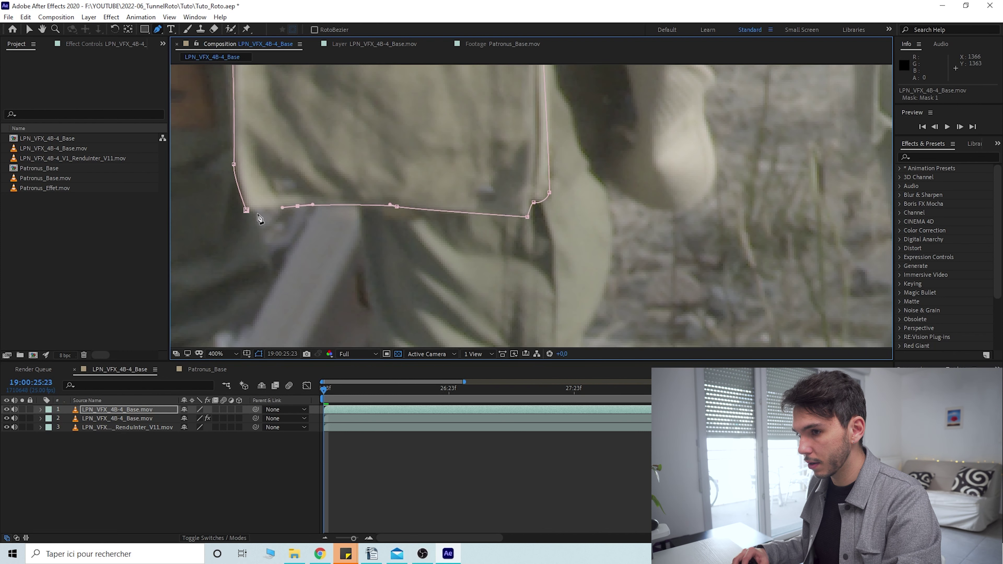
{"action": "left_click", "coordinate": [246, 210]}
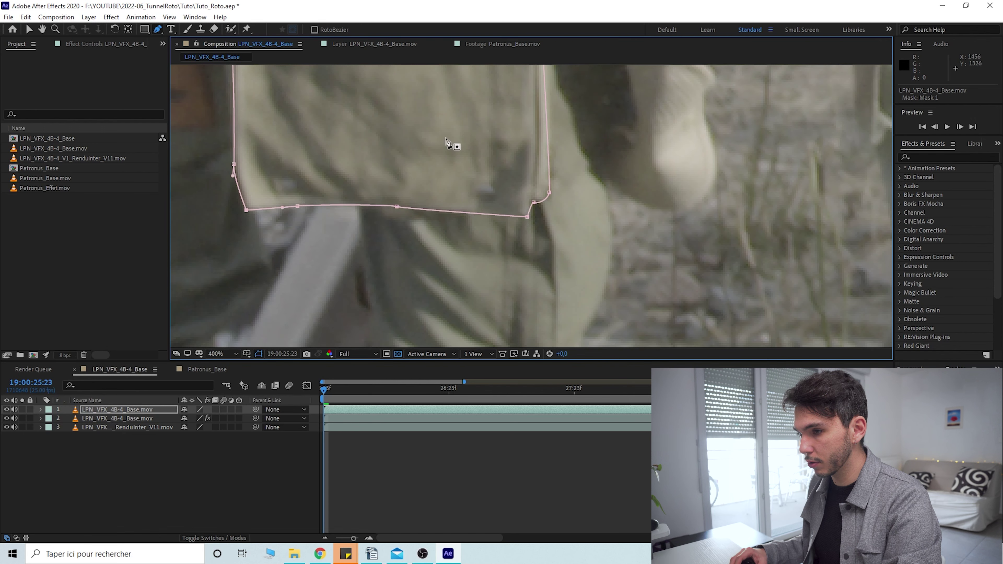
{"action": "scroll", "coordinate": [474, 135], "scroll_direction": "down", "scroll_amount": 2}
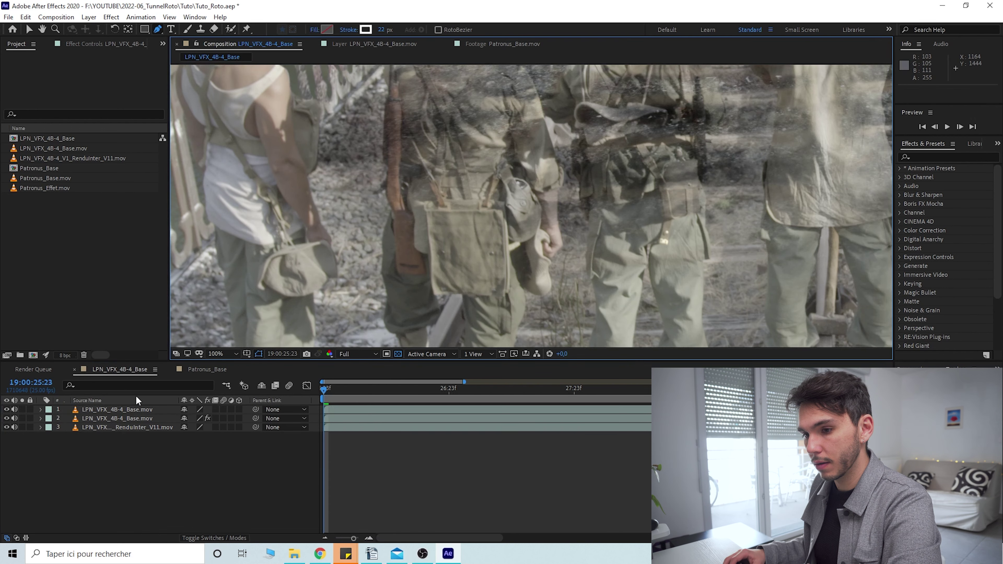
Expand Mask 1 on the top LPN_VFX_4B-4_Base.mov layer and start Track Mask for it.
{"action": "left_click", "coordinate": [119, 409]}
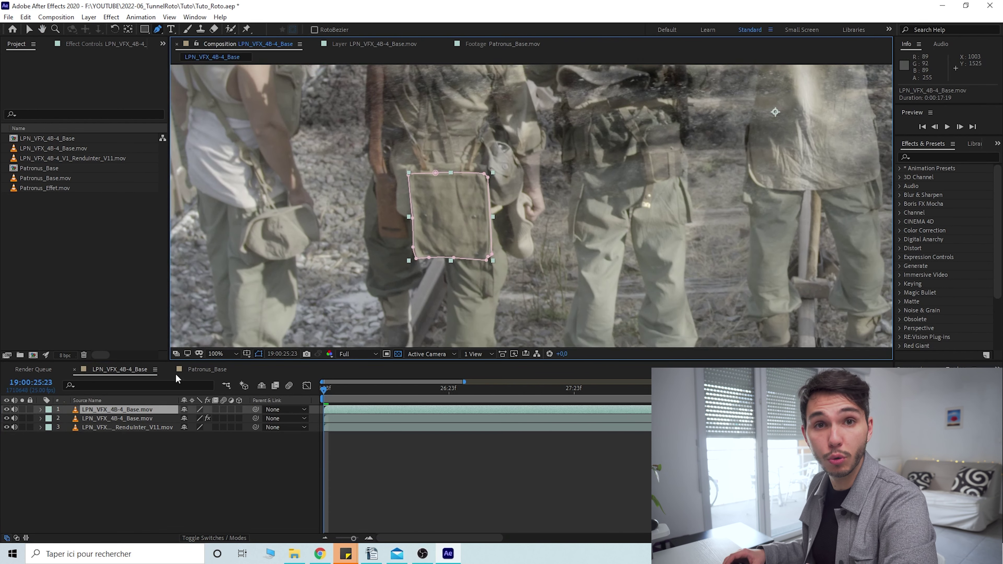
{"action": "left_click", "coordinate": [40, 409]}
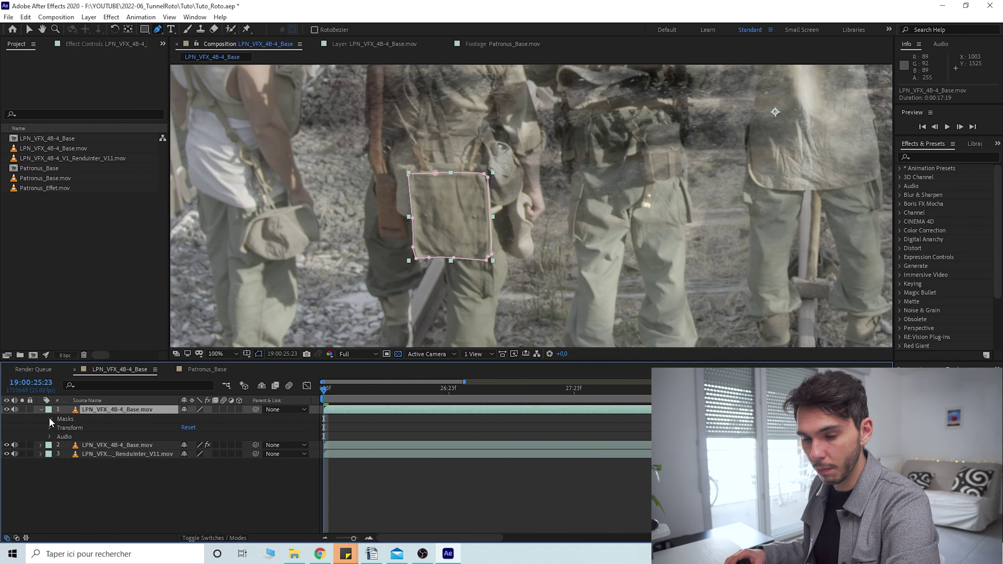
{"action": "left_click", "coordinate": [49, 418]}
{"action": "left_click", "coordinate": [70, 428]}
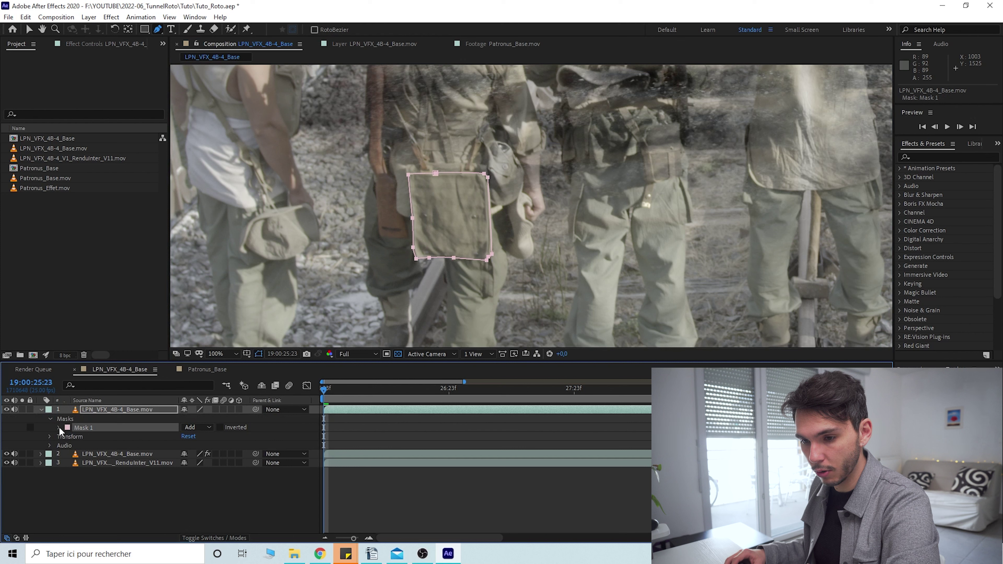
{"action": "left_click", "coordinate": [59, 427]}
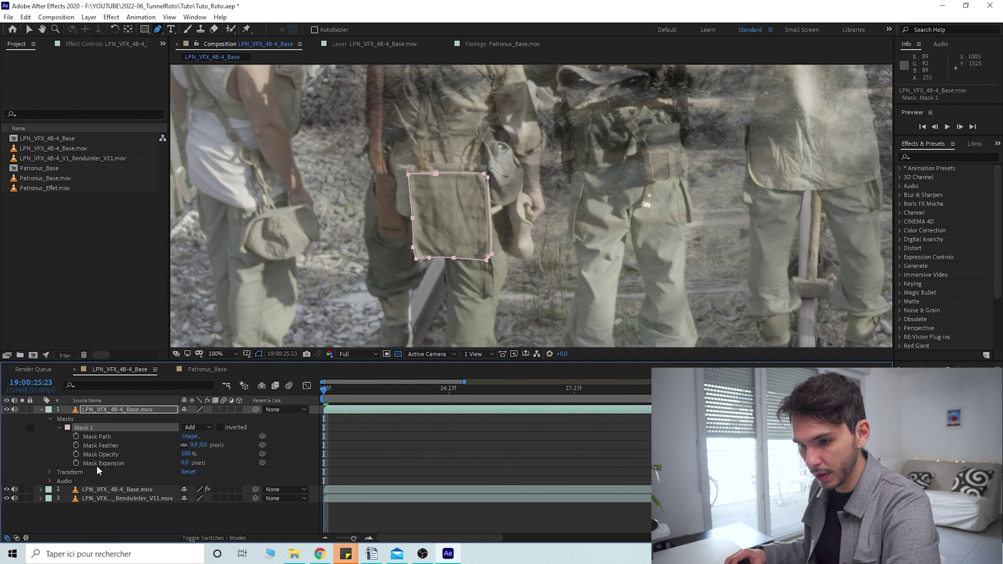
{"action": "right_click", "coordinate": [98, 428]}
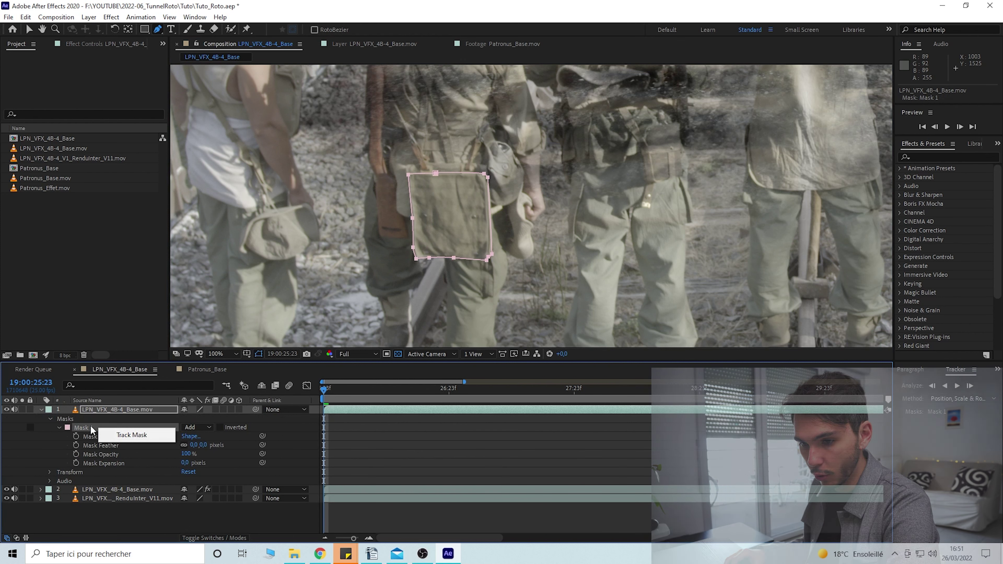
{"action": "left_click", "coordinate": [128, 435]}
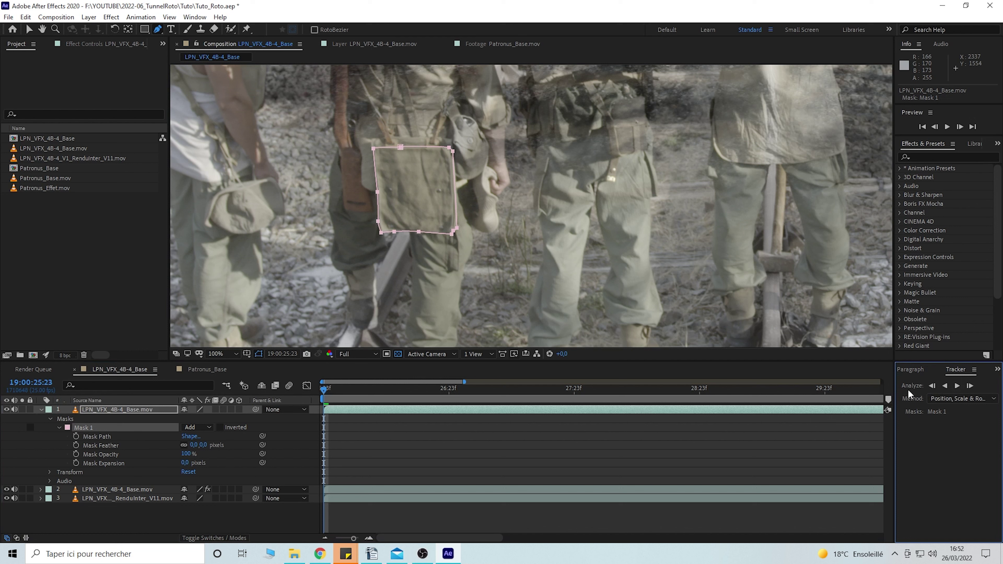
Set the mask tracking method to Perspective and track Mask 1 forward from 19:00:25:23.
{"action": "left_click", "coordinate": [949, 398]}
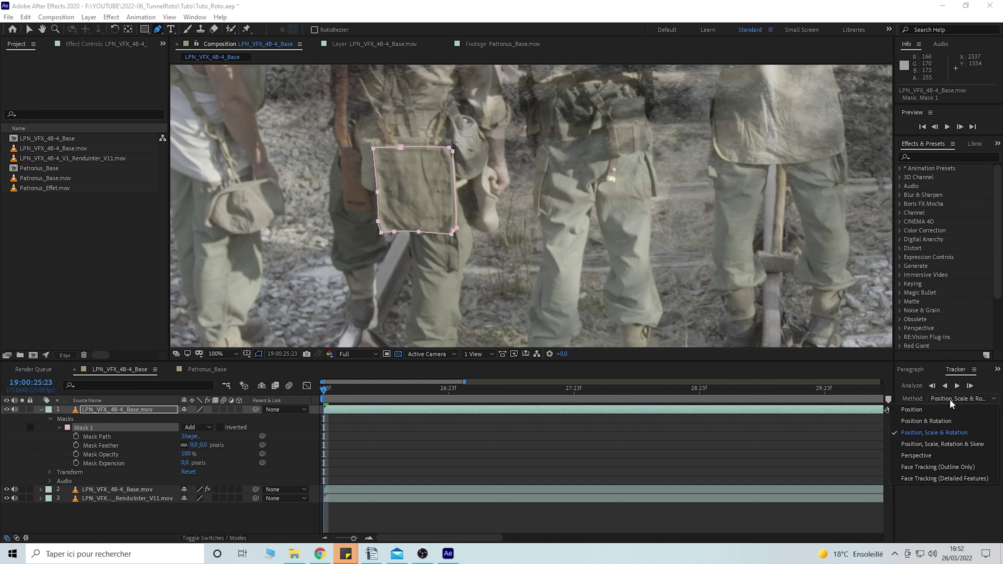
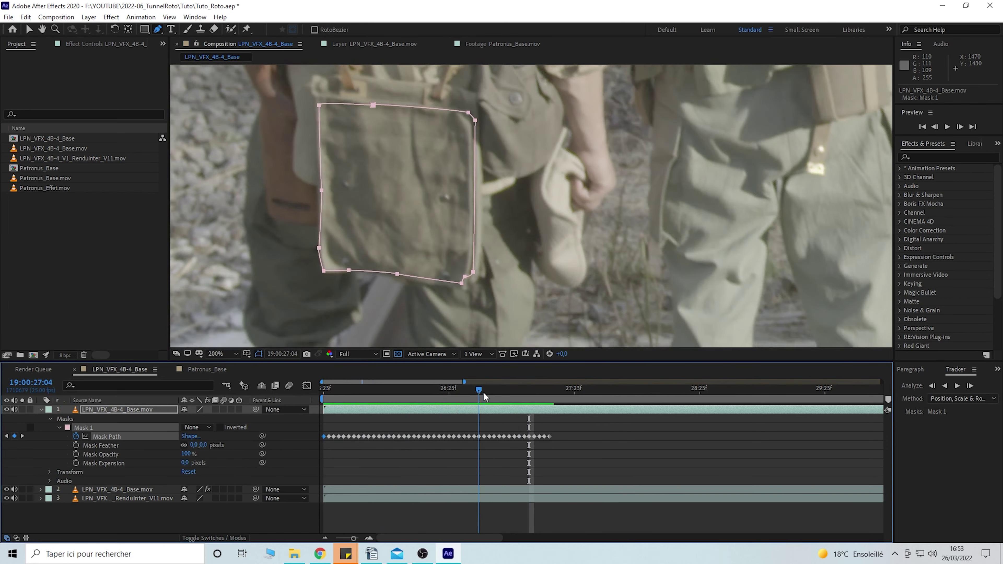
{"action": "left_click", "coordinate": [961, 399]}
{"action": "left_click", "coordinate": [945, 455]}
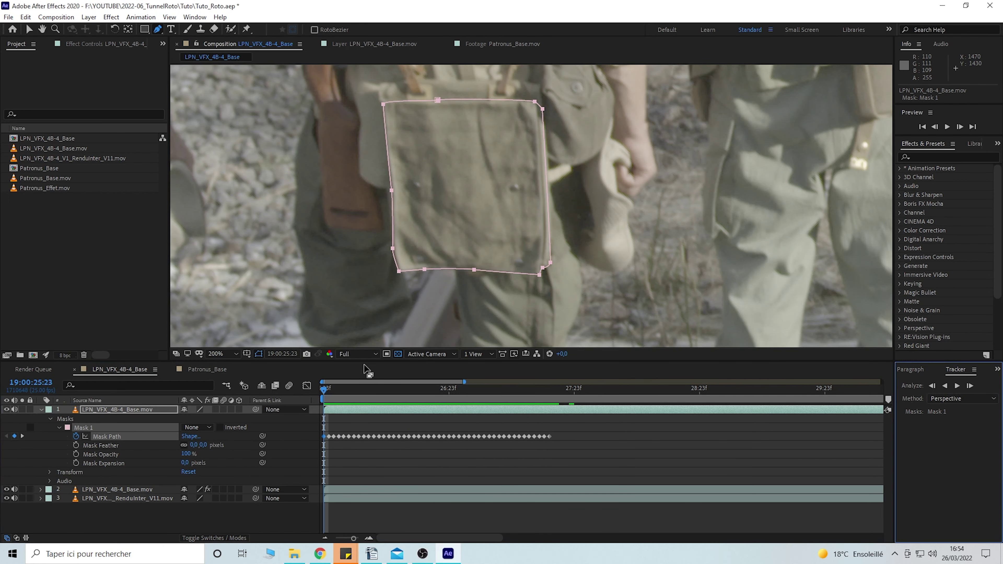
{"action": "left_click", "coordinate": [955, 390]}
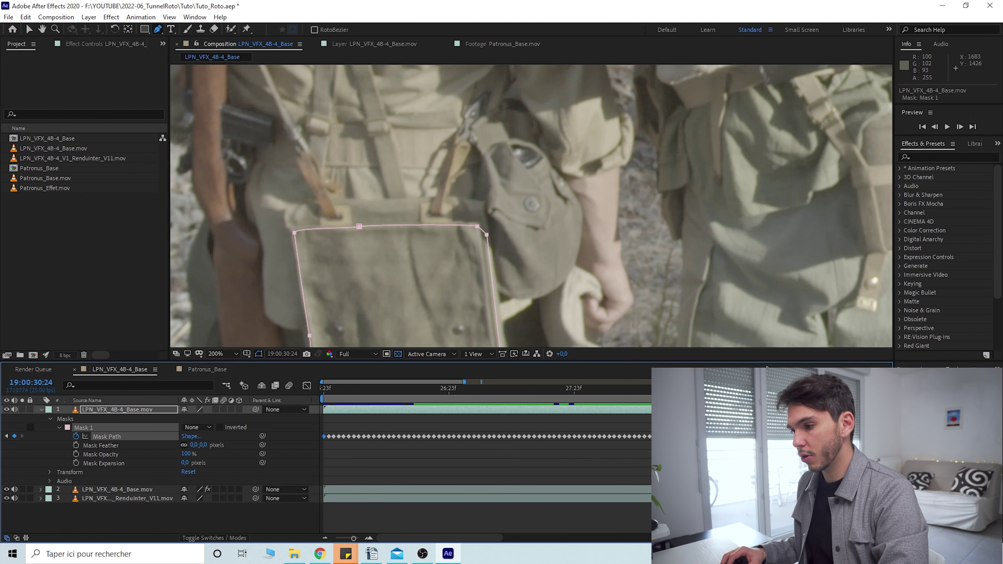
Compare the tracked Mask 1 outline with the canvas bag's edges at 19:00:25:23 and 19:00:29:05.
{"action": "left_click", "coordinate": [325, 537]}
{"action": "left_click", "coordinate": [325, 538]}
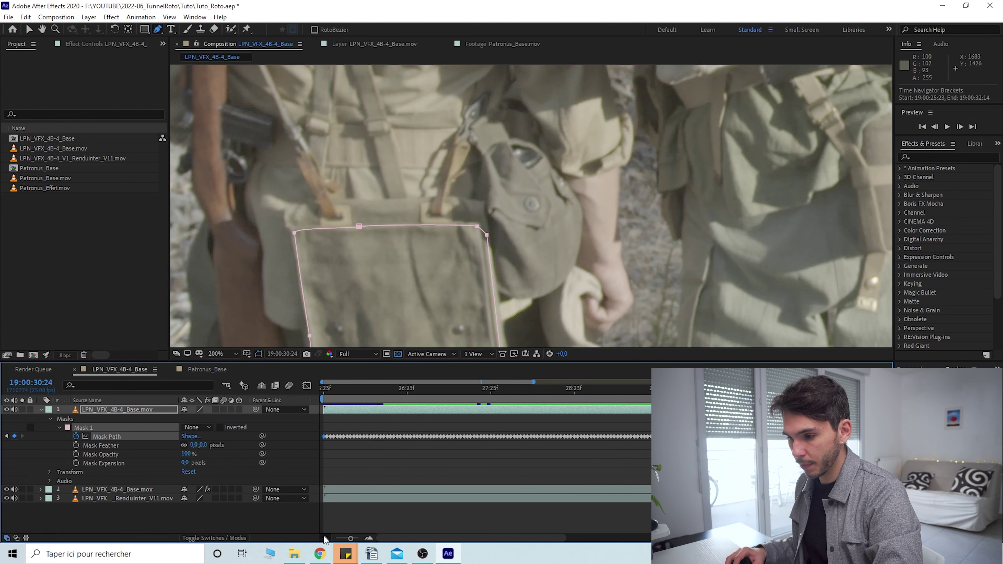
{"action": "left_click", "coordinate": [325, 537]}
{"action": "scroll", "coordinate": [571, 212], "scroll_direction": "down", "scroll_amount": 1}
{"action": "left_click_drag", "start_coordinate": [542, 191], "coordinate": [617, 173]}
{"action": "left_click_drag", "start_coordinate": [585, 391], "coordinate": [329, 387]}
{"action": "scroll", "coordinate": [558, 228], "scroll_direction": "up", "scroll_amount": 2}
{"action": "scroll", "coordinate": [557, 228], "scroll_direction": "up", "scroll_amount": 2}
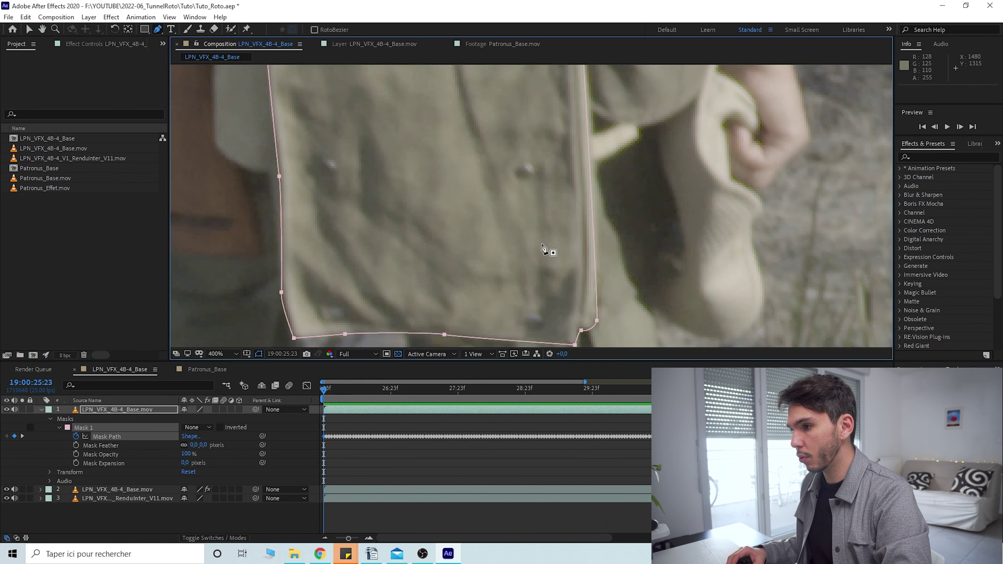
{"action": "left_click_drag", "start_coordinate": [474, 387], "coordinate": [544, 388]}
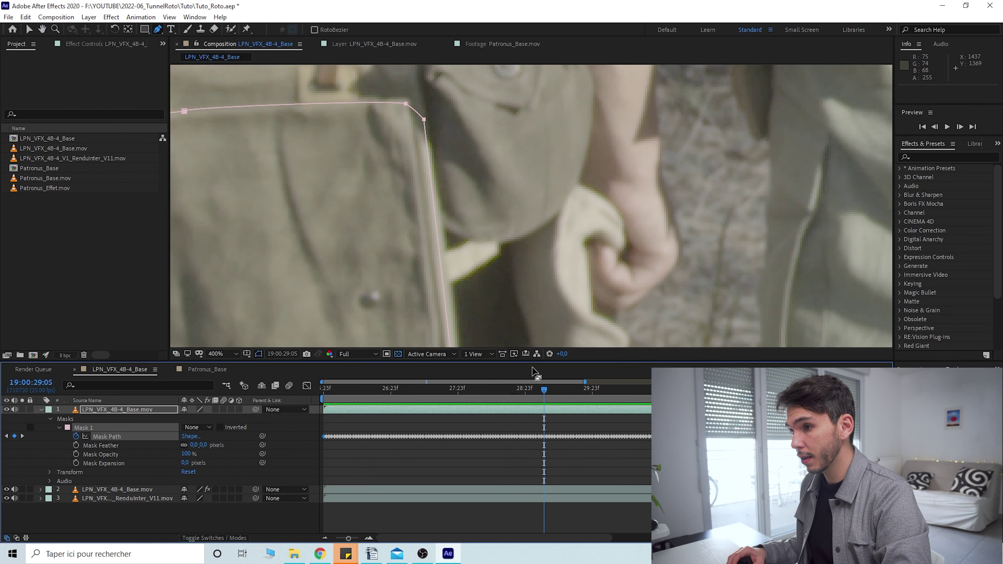
{"action": "left_click_drag", "start_coordinate": [476, 190], "coordinate": [567, 91]}
{"action": "left_click_drag", "start_coordinate": [531, 196], "coordinate": [551, 116]}
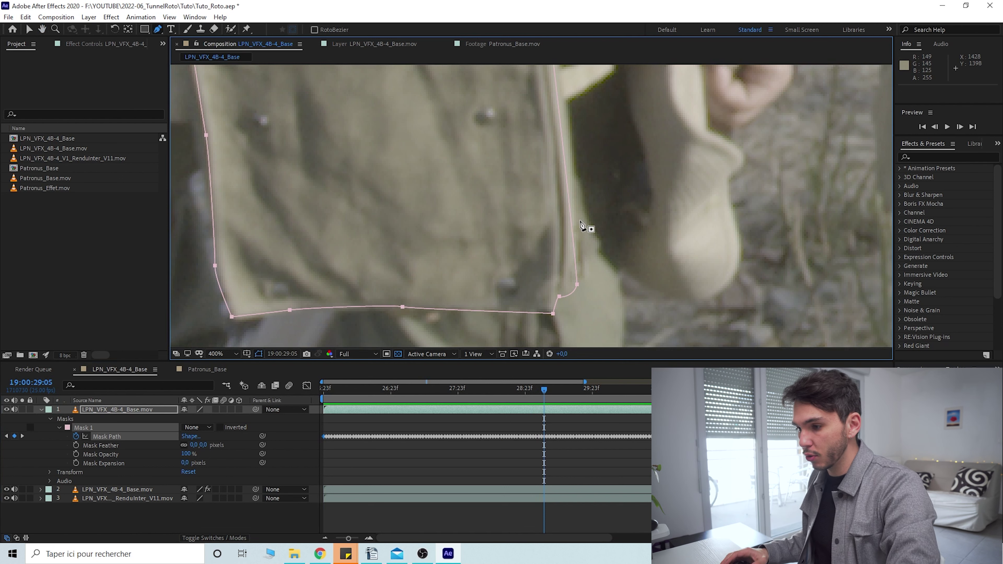
At 19:00:29:05, reshape the Mask 1 path by moving its vertices to follow the canvas bag's edges.
{"action": "left_click", "coordinate": [371, 537]}
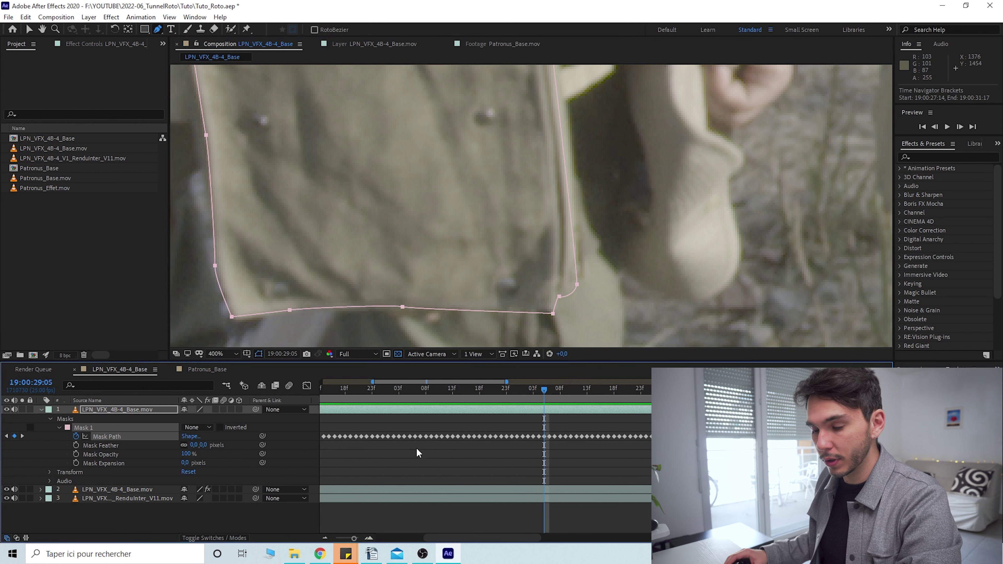
{"action": "left_click_drag", "start_coordinate": [523, 537], "coordinate": [476, 522]}
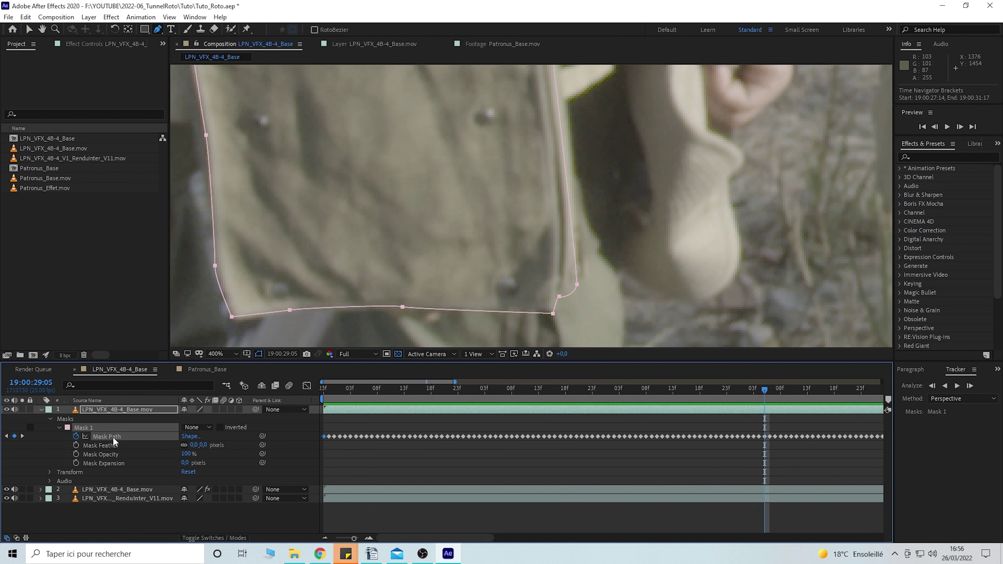
{"action": "left_click_drag", "start_coordinate": [345, 390], "coordinate": [765, 432]}
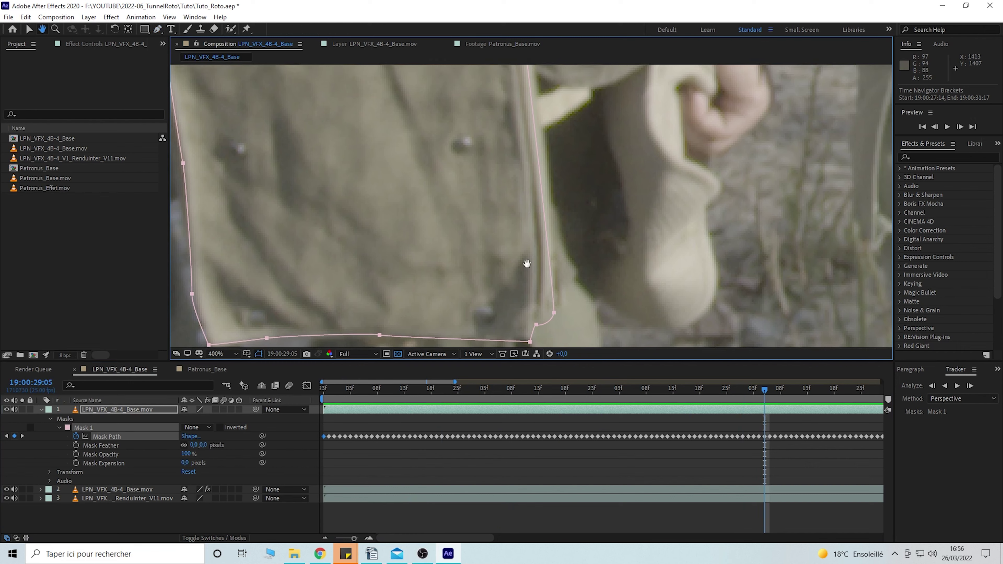
{"action": "left_click", "coordinate": [764, 436]}
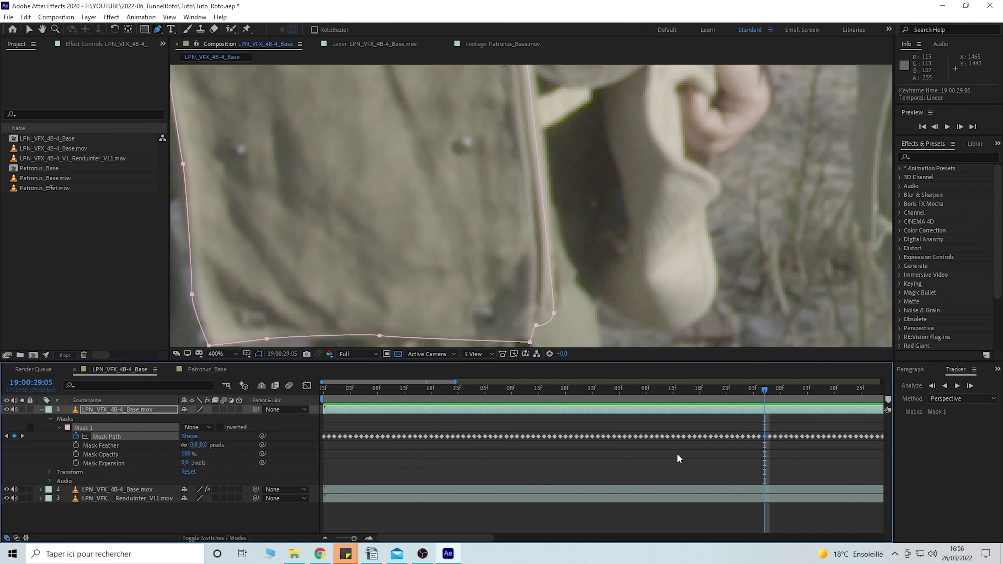
{"action": "left_click", "coordinate": [115, 448]}
{"action": "left_click_drag", "start_coordinate": [474, 244], "coordinate": [454, 222]}
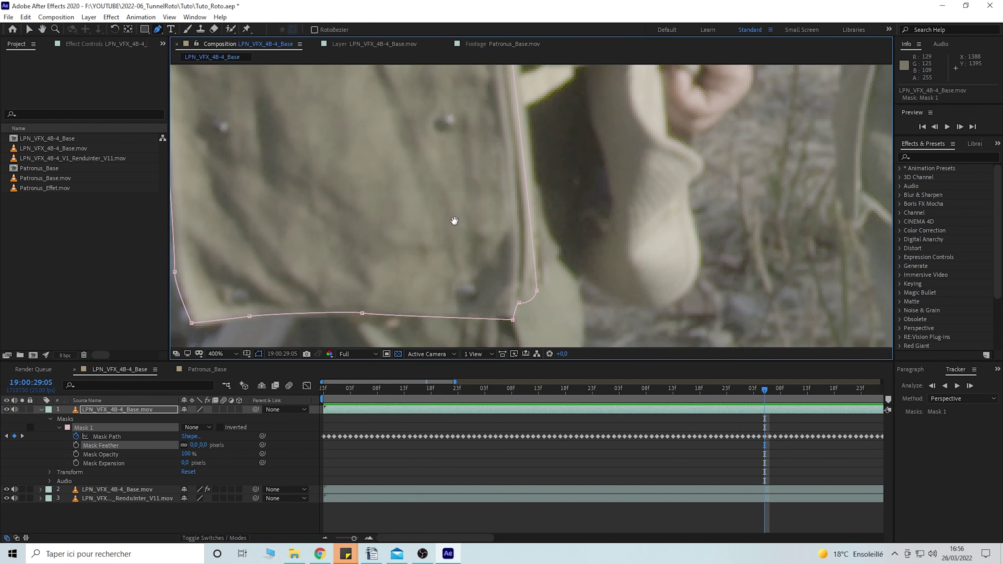
{"action": "left_click_drag", "start_coordinate": [542, 229], "coordinate": [516, 245]}
{"action": "left_click_drag", "start_coordinate": [508, 307], "coordinate": [515, 299]}
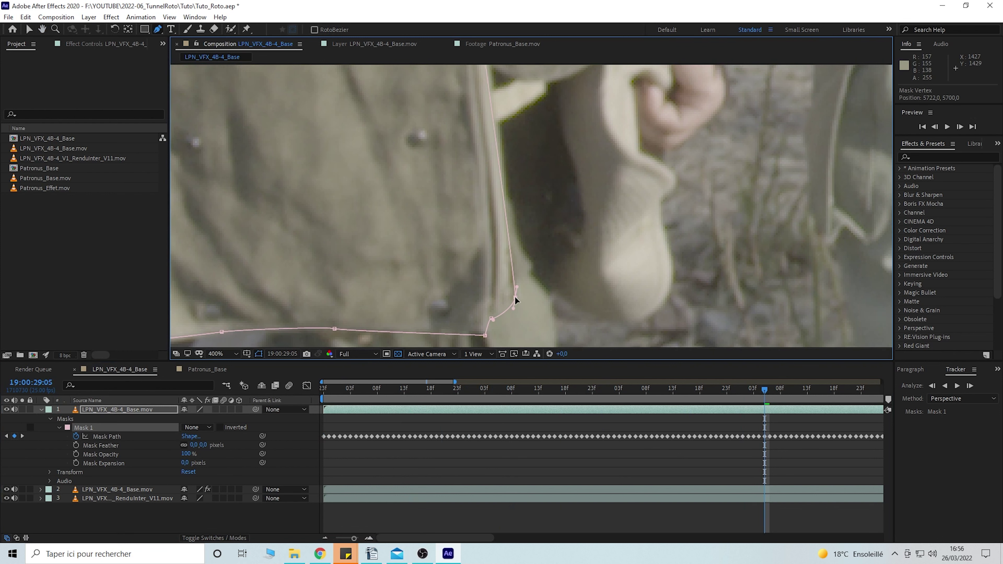
{"action": "left_click_drag", "start_coordinate": [510, 205], "coordinate": [527, 335]}
{"action": "left_click_drag", "start_coordinate": [499, 159], "coordinate": [505, 212]}
{"action": "left_click_drag", "start_coordinate": [494, 141], "coordinate": [502, 180]}
{"action": "left_click_drag", "start_coordinate": [343, 250], "coordinate": [622, 160]}
{"action": "left_click_drag", "start_coordinate": [689, 339], "coordinate": [489, 224]}
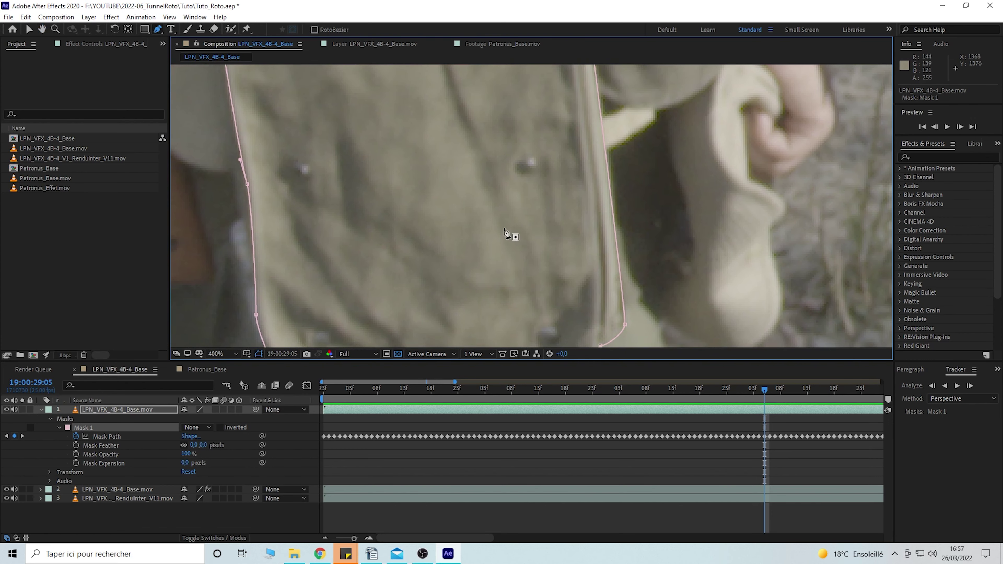
Check the mask's fit on the next frame, 19:00:29:06, and return to 19:00:25:23.
{"action": "left_click", "coordinate": [770, 388]}
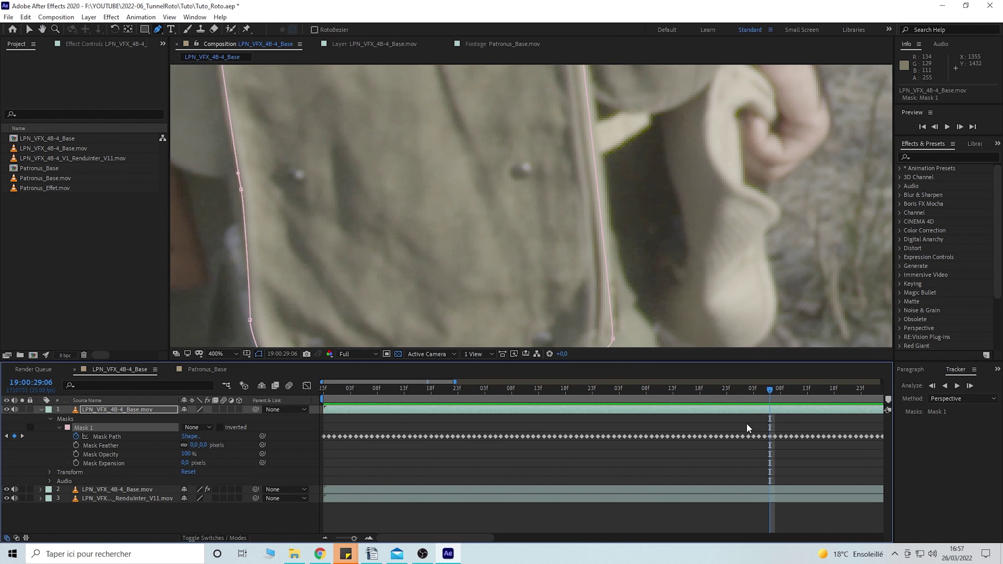
{"action": "left_click_drag", "start_coordinate": [777, 380], "coordinate": [257, 417]}
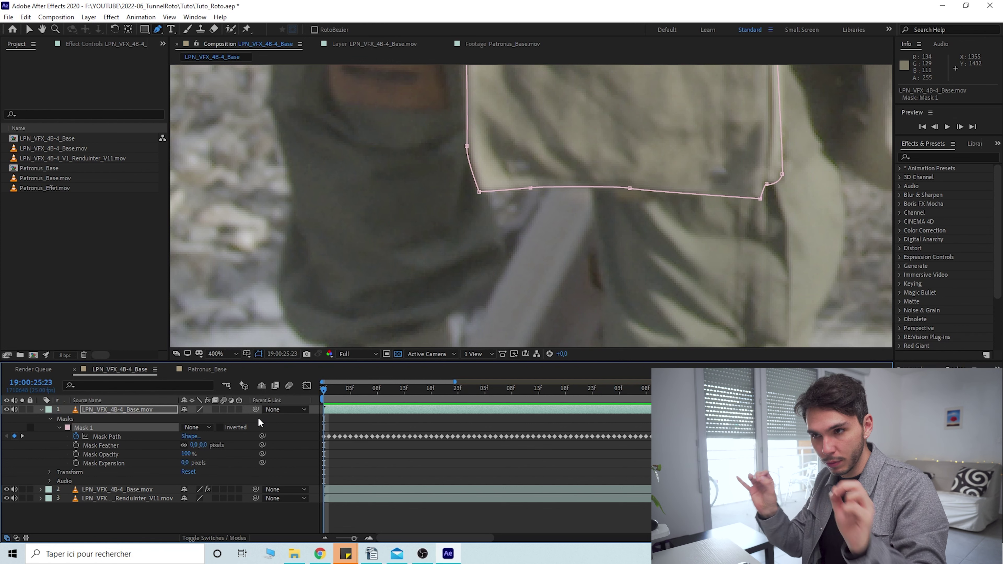
{"action": "scroll", "coordinate": [415, 237], "scroll_direction": "down", "scroll_amount": 2}
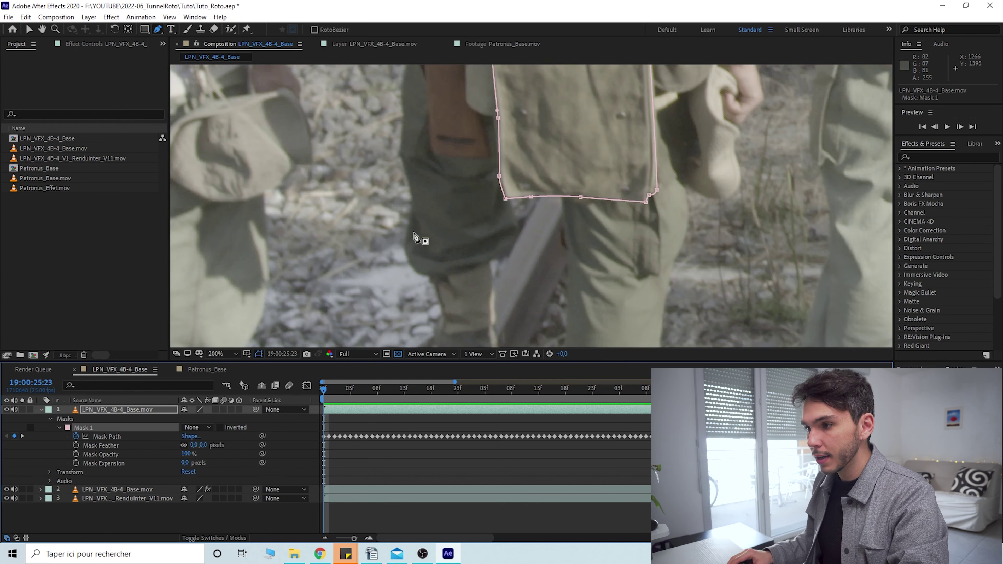
{"action": "scroll", "coordinate": [462, 225], "scroll_direction": "down", "scroll_amount": 2}
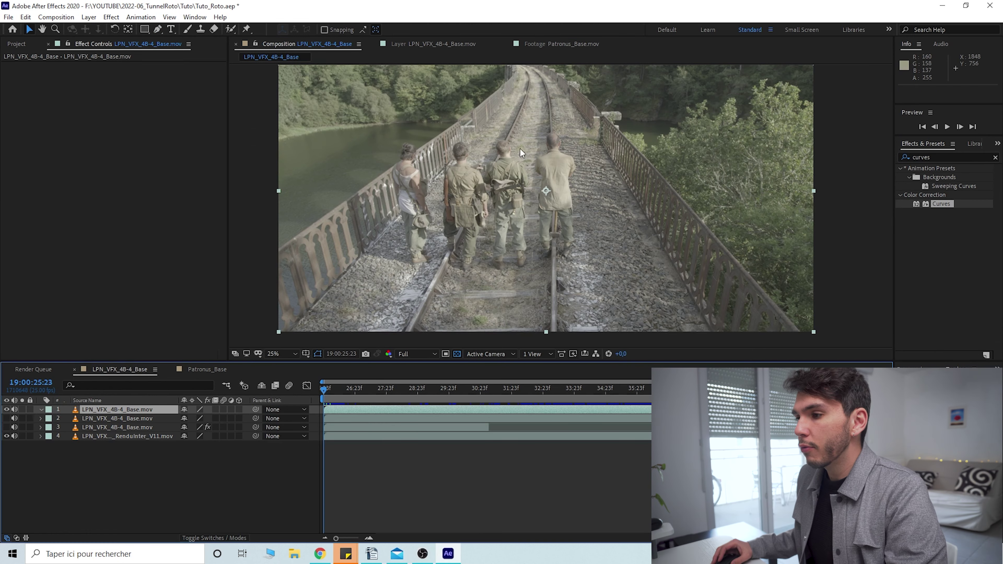
Apply Track in Boris FX Mocha to the top LPN_VFX_4B-4_Base.mov layer, launch the Mocha AE Plugin and dismiss its welcome dialog.
{"action": "scroll", "coordinate": [515, 189], "scroll_direction": "up", "scroll_amount": 4}
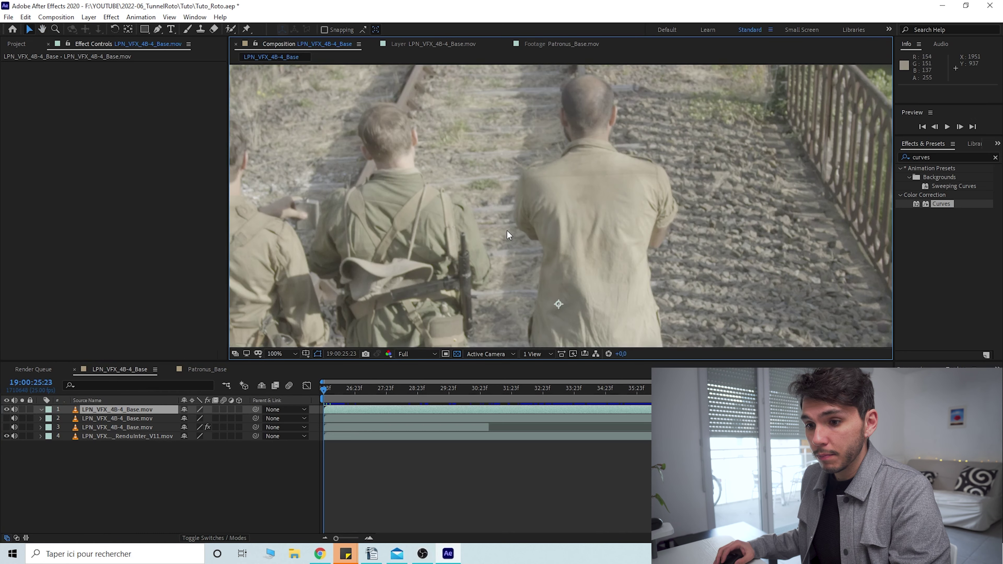
{"action": "scroll", "coordinate": [541, 210], "scroll_direction": "down", "scroll_amount": 4}
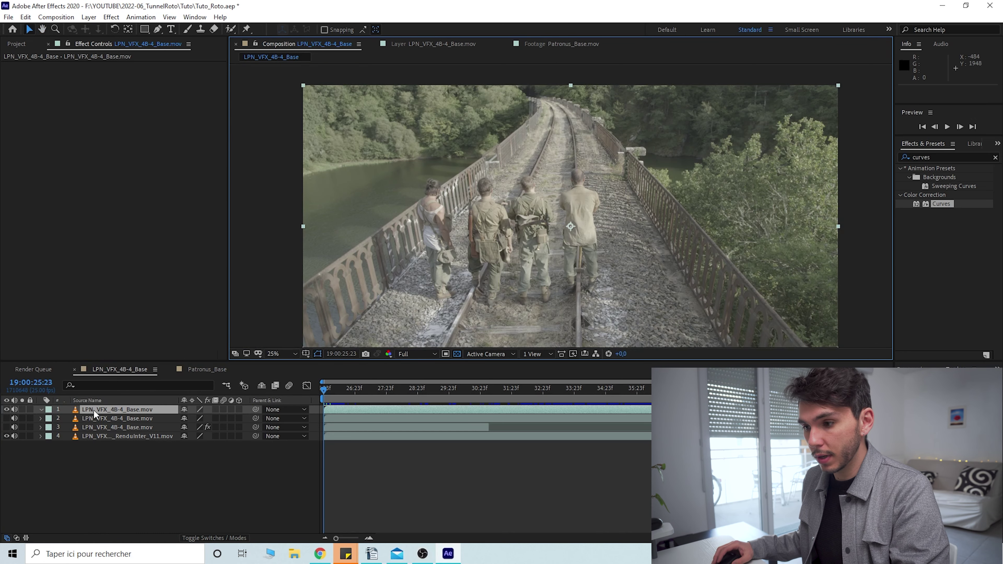
{"action": "left_click", "coordinate": [141, 17]}
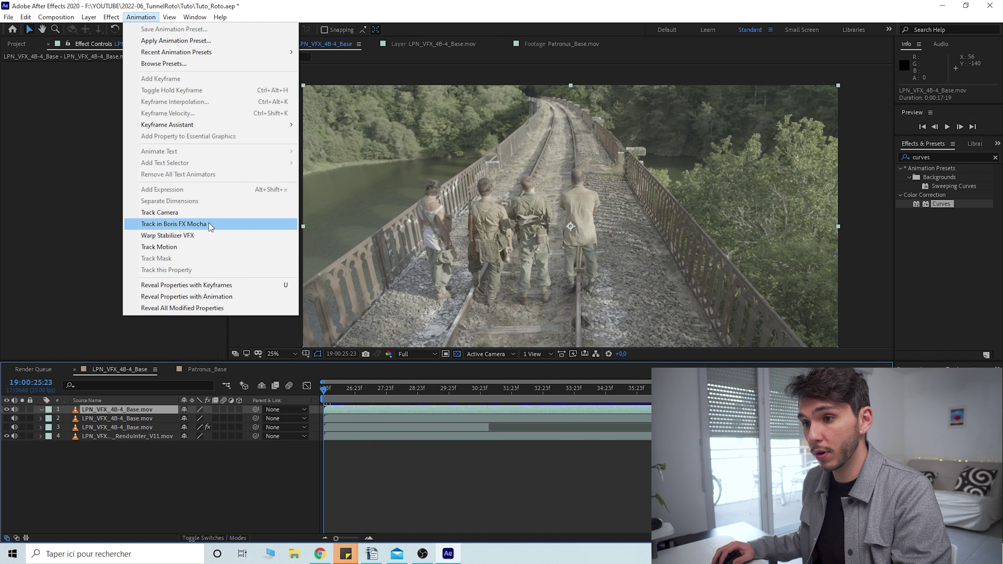
{"action": "left_click", "coordinate": [198, 229]}
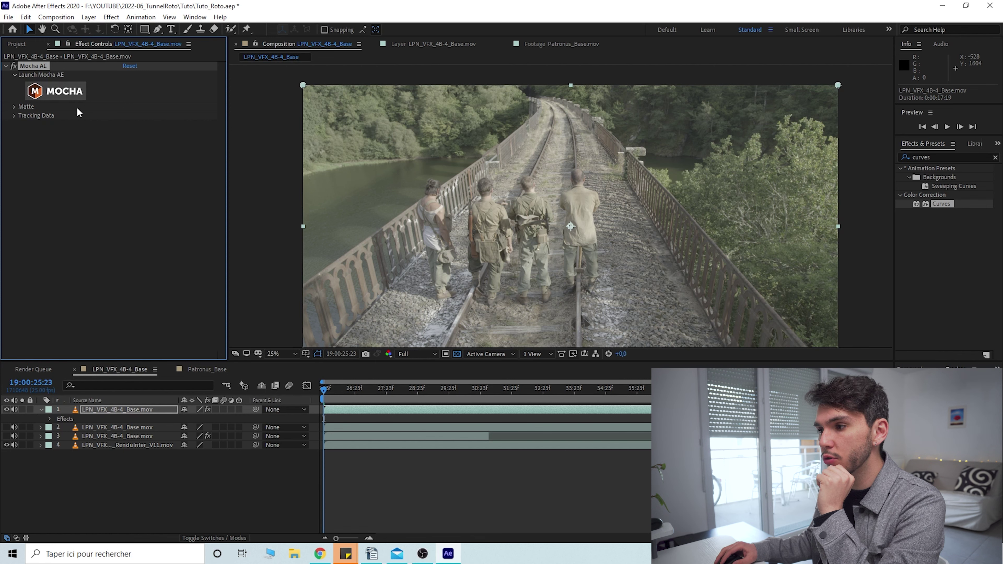
{"action": "left_click", "coordinate": [54, 97]}
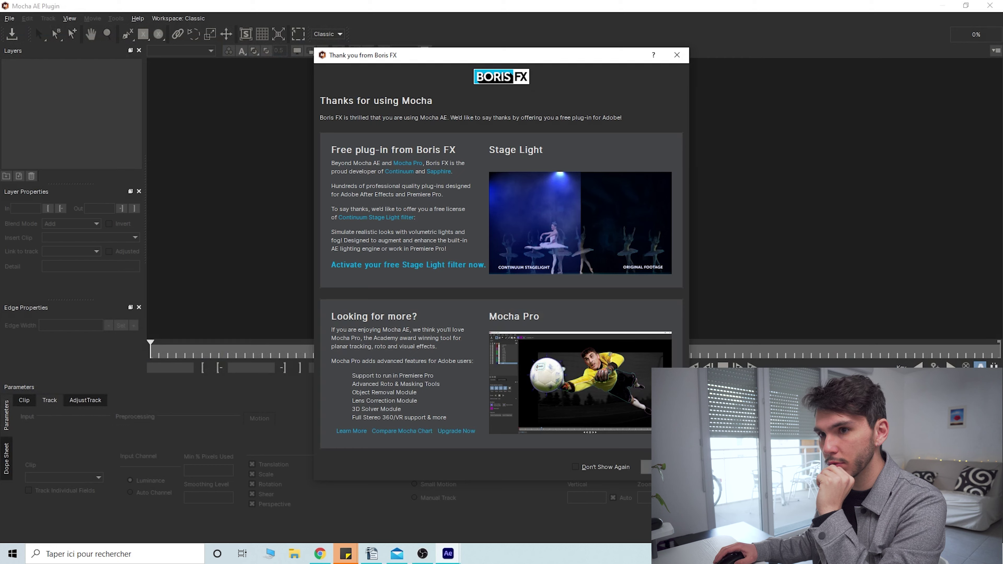
{"action": "left_click", "coordinate": [646, 466]}
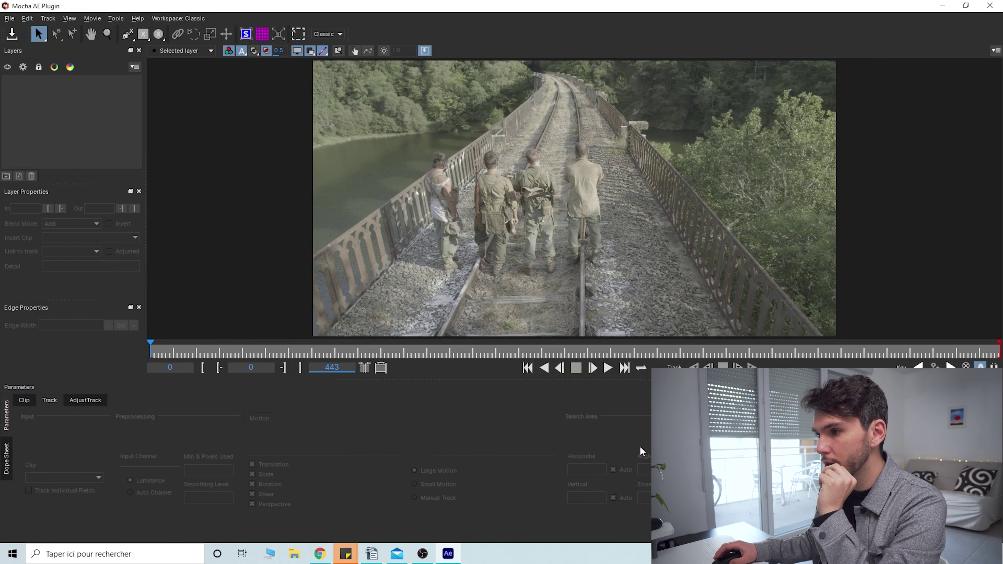
Try the Essentials workspace and switch back to the Classic workspace.
{"action": "left_click", "coordinate": [327, 35]}
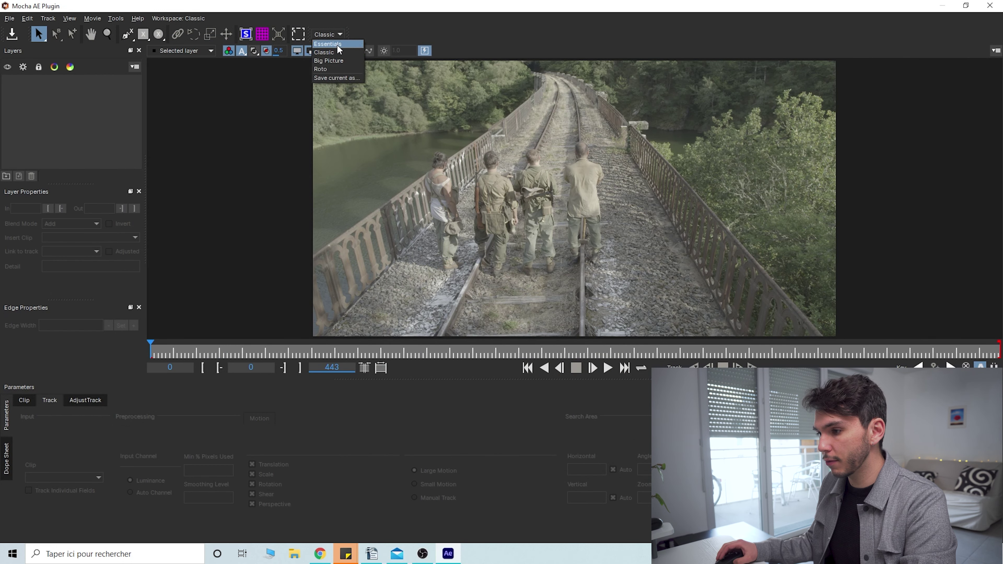
{"action": "left_click", "coordinate": [336, 44]}
{"action": "key", "text": "x"}
{"action": "left_click_drag", "start_coordinate": [734, 332], "coordinate": [666, 300]}
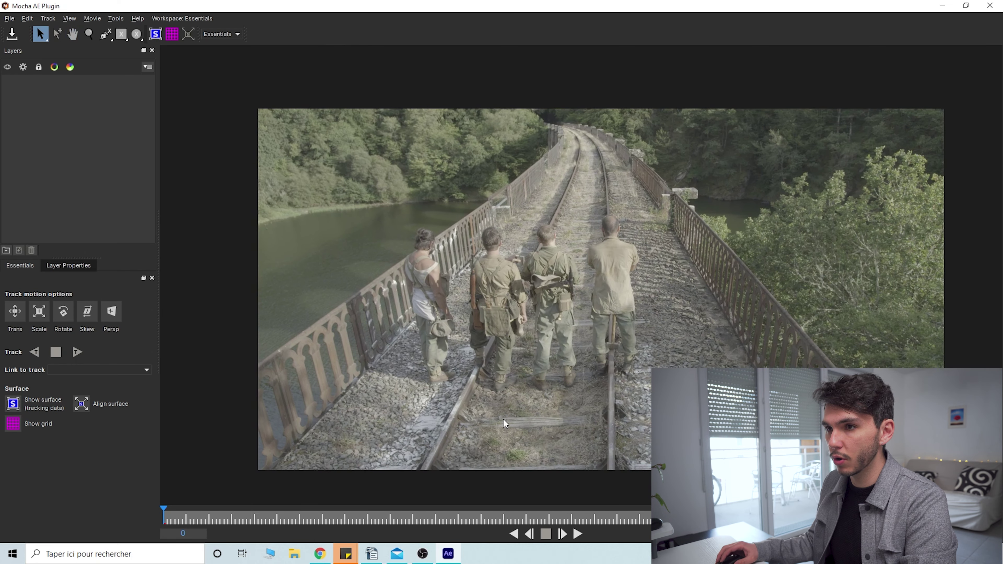
{"action": "left_click", "coordinate": [221, 34]}
{"action": "left_click", "coordinate": [219, 52]}
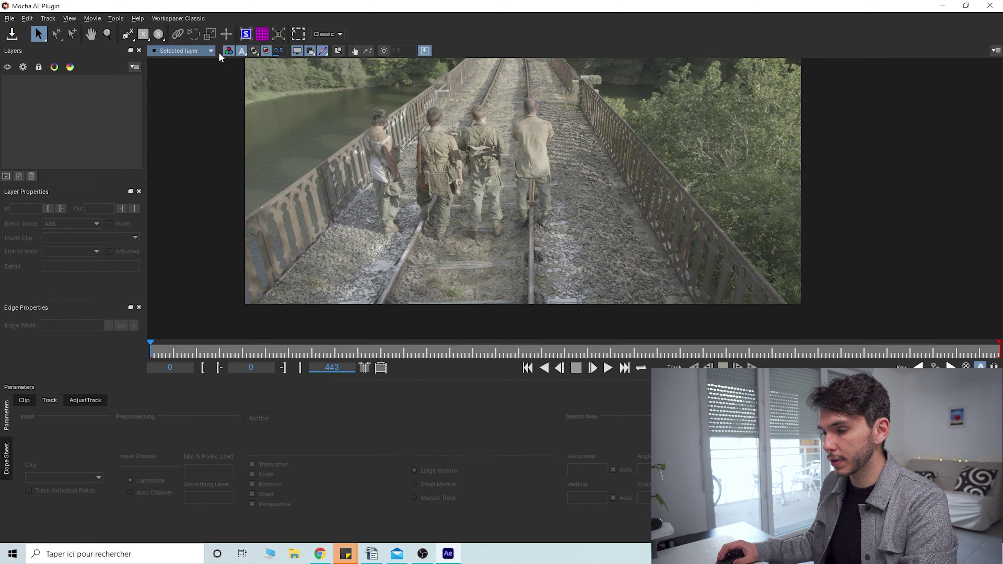
{"action": "key", "text": "x"}
{"action": "left_click_drag", "start_coordinate": [446, 210], "coordinate": [478, 246]}
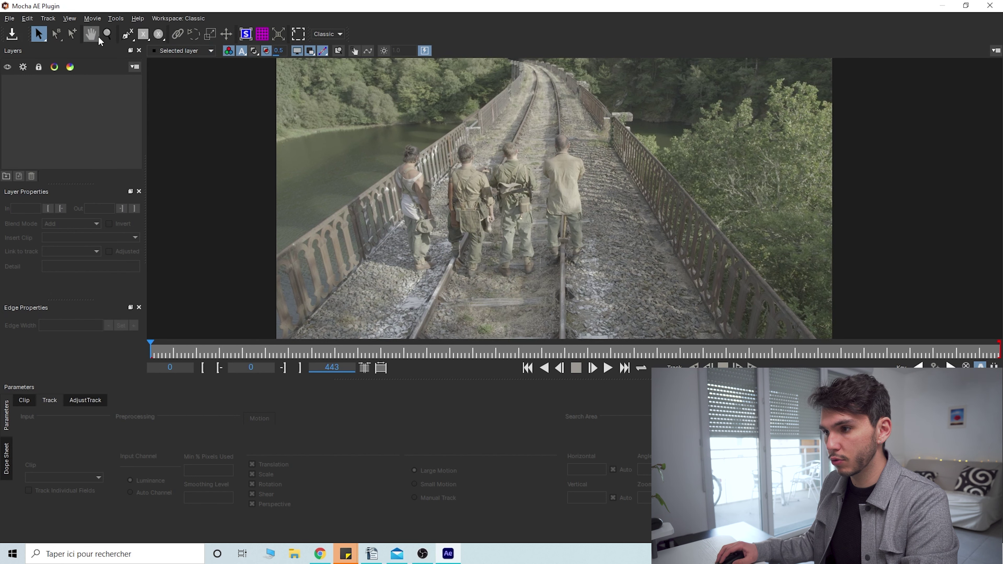
At frame 0, draw a closed spline around the canvas bag's back panel and adjust its bottom-edge point.
{"action": "left_click", "coordinate": [107, 35]}
{"action": "left_click_drag", "start_coordinate": [467, 228], "coordinate": [482, 34]}
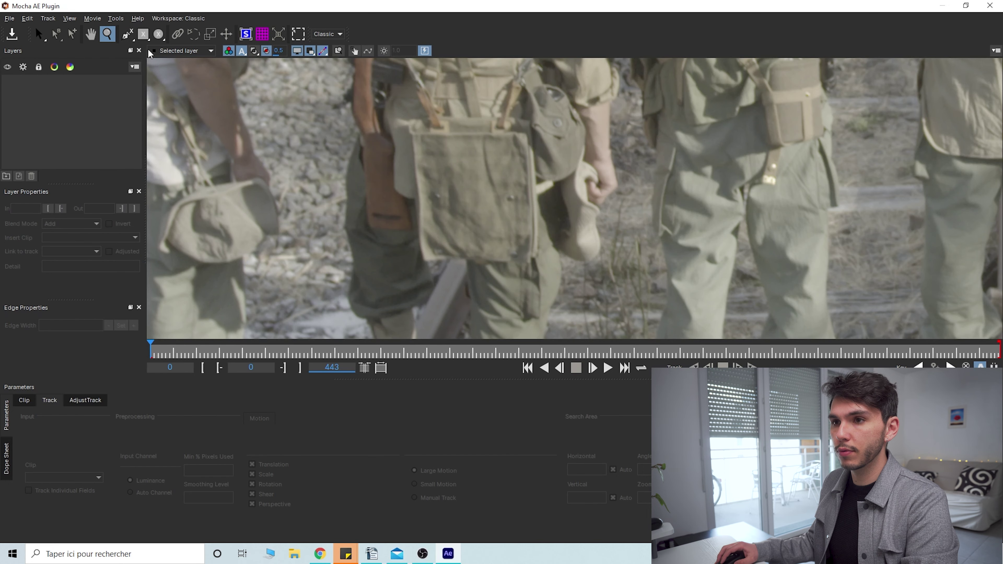
{"action": "left_click", "coordinate": [128, 40]}
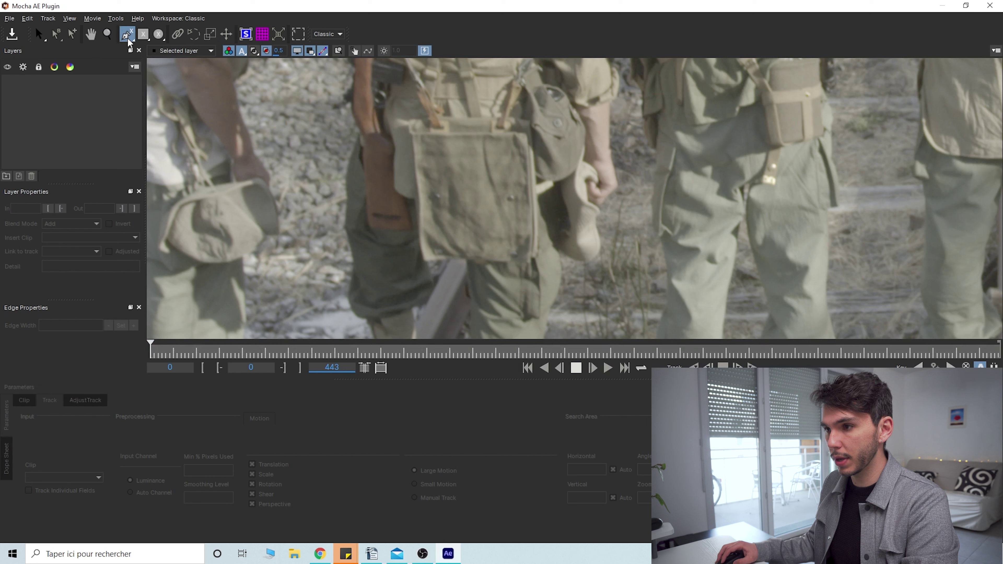
{"action": "left_click", "coordinate": [410, 131]}
{"action": "left_click", "coordinate": [420, 227]}
{"action": "left_click", "coordinate": [409, 113]}
{"action": "left_click", "coordinate": [417, 207]}
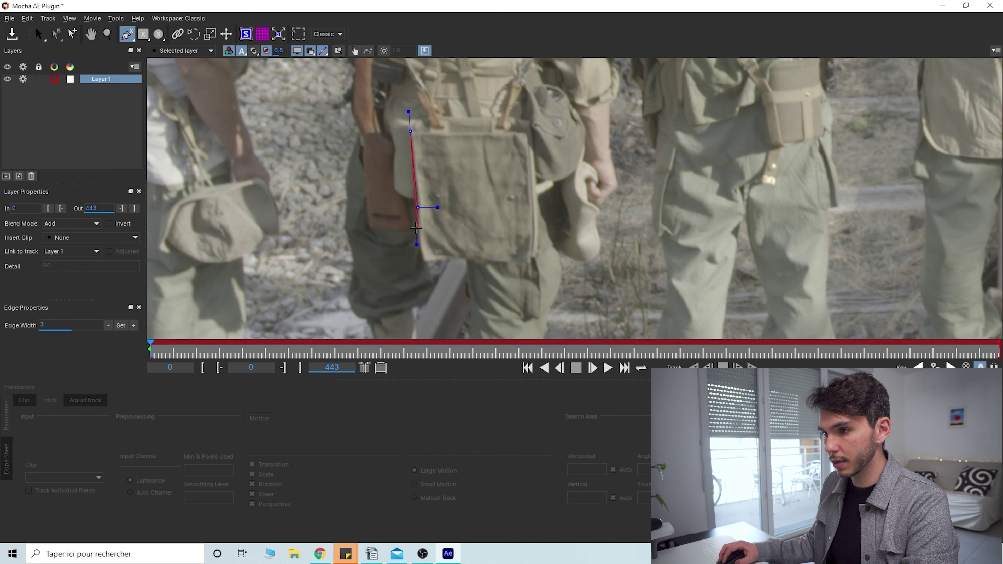
{"action": "left_click", "coordinate": [420, 245]}
{"action": "left_click", "coordinate": [425, 262]}
{"action": "left_click", "coordinate": [497, 261]}
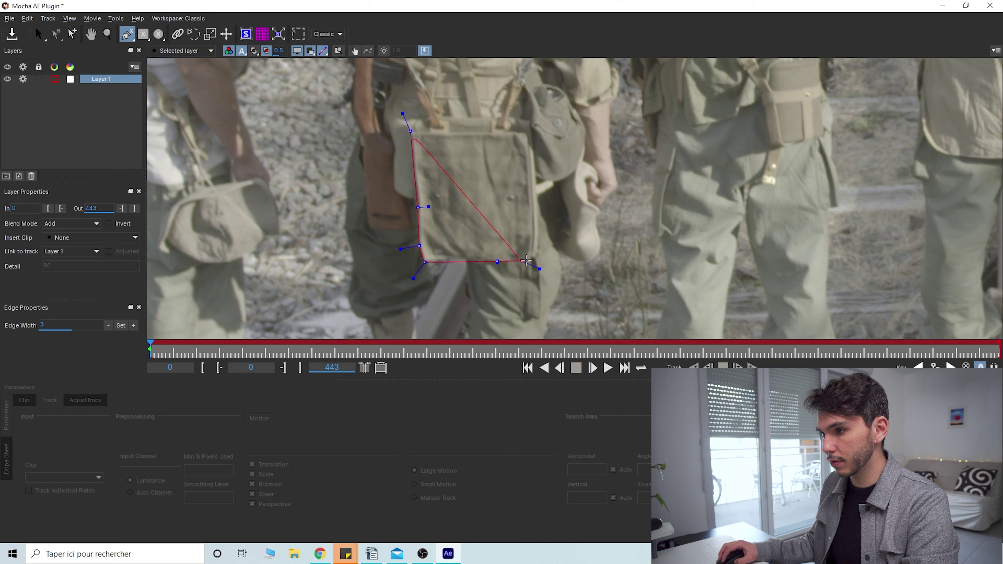
{"action": "left_click", "coordinate": [532, 262]}
{"action": "left_click", "coordinate": [537, 255]}
{"action": "left_click", "coordinate": [539, 195]}
{"action": "left_click", "coordinate": [533, 135]}
{"action": "left_click", "coordinate": [527, 132]}
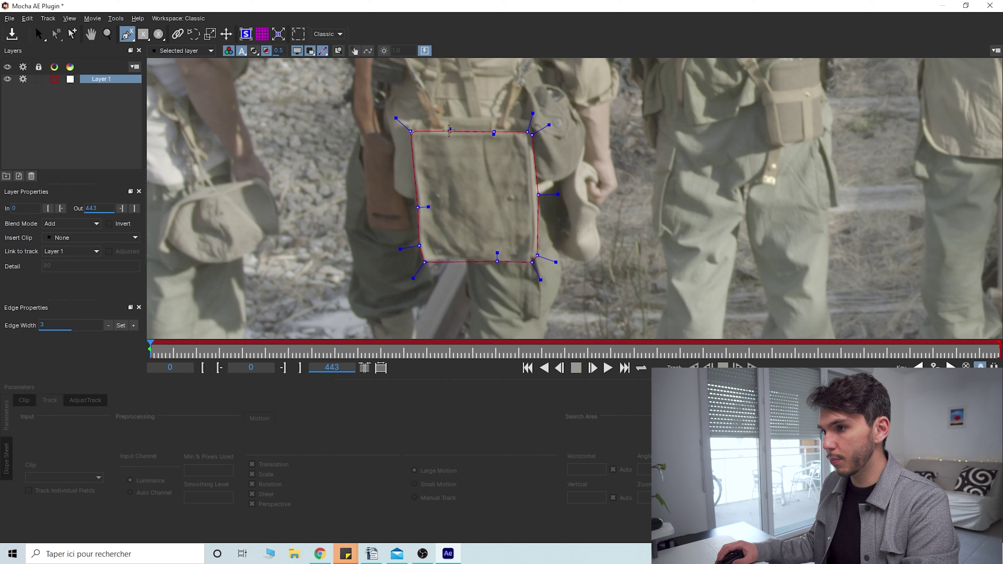
{"action": "left_click", "coordinate": [494, 132]}
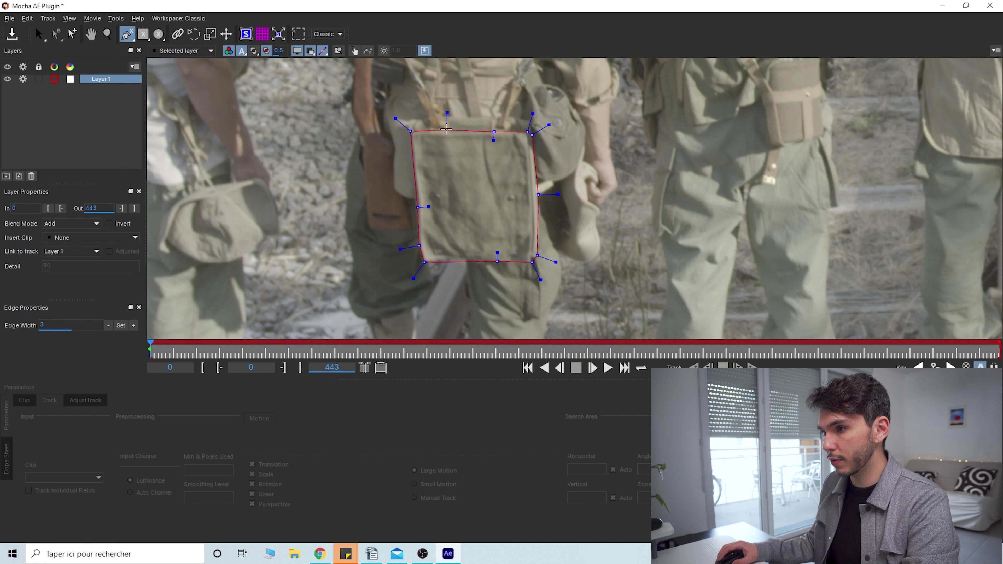
{"action": "right_click", "coordinate": [442, 129]}
{"action": "key", "text": "s"}
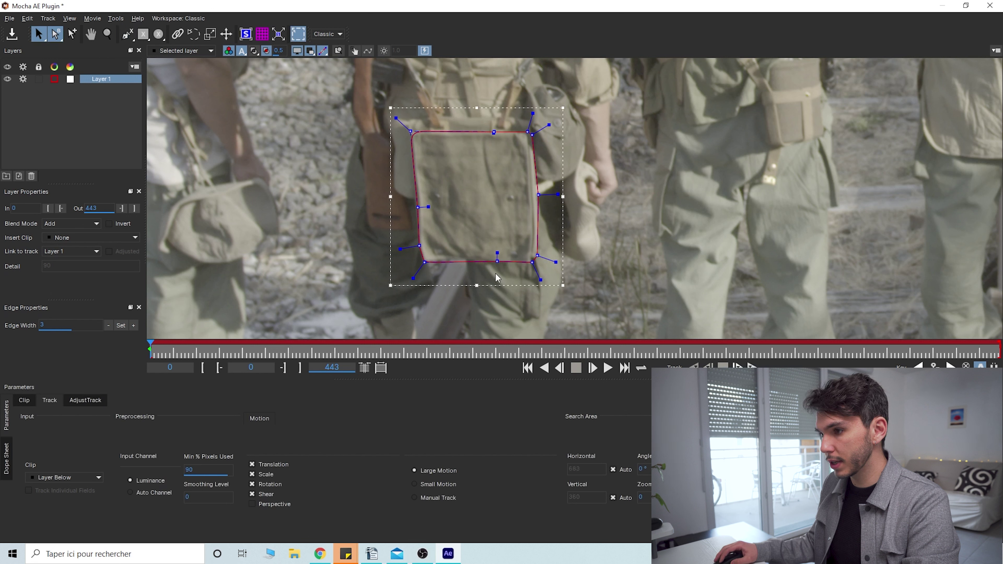
{"action": "left_click", "coordinate": [496, 261]}
{"action": "mouse_move", "coordinate": [497, 253]}
{"action": "left_mouse_down"}
{"action": "mouse_move", "coordinate": [491, 243]}
{"action": "mouse_move", "coordinate": [492, 263]}
{"action": "mouse_move", "coordinate": [493, 226]}
{"action": "mouse_move", "coordinate": [495, 249]}
{"action": "left_mouse_up"}
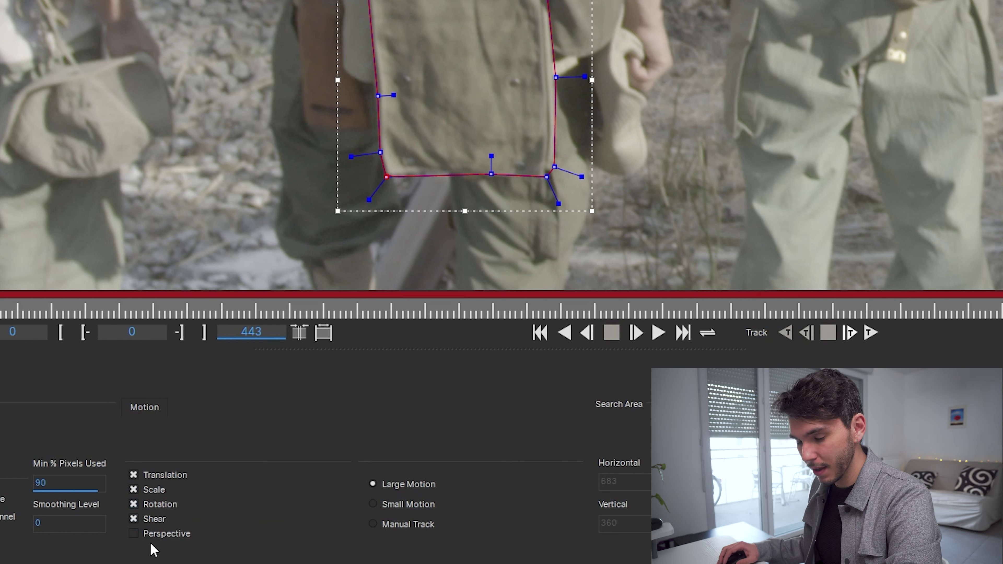
Enable Perspective motion for Layer 1 and track it forward, stopping at frame 27.
{"action": "left_click", "coordinate": [134, 533]}
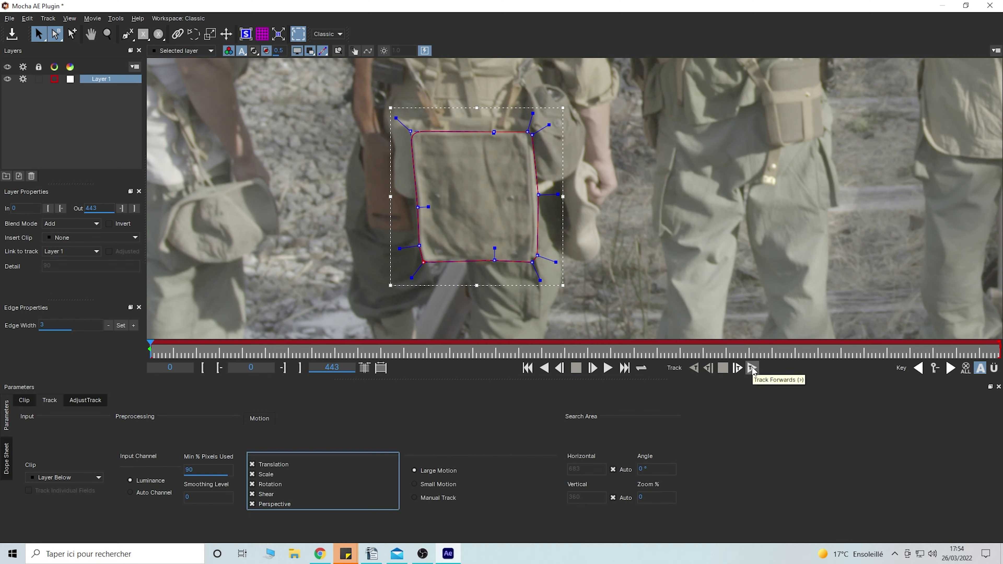
{"action": "left_click", "coordinate": [870, 336]}
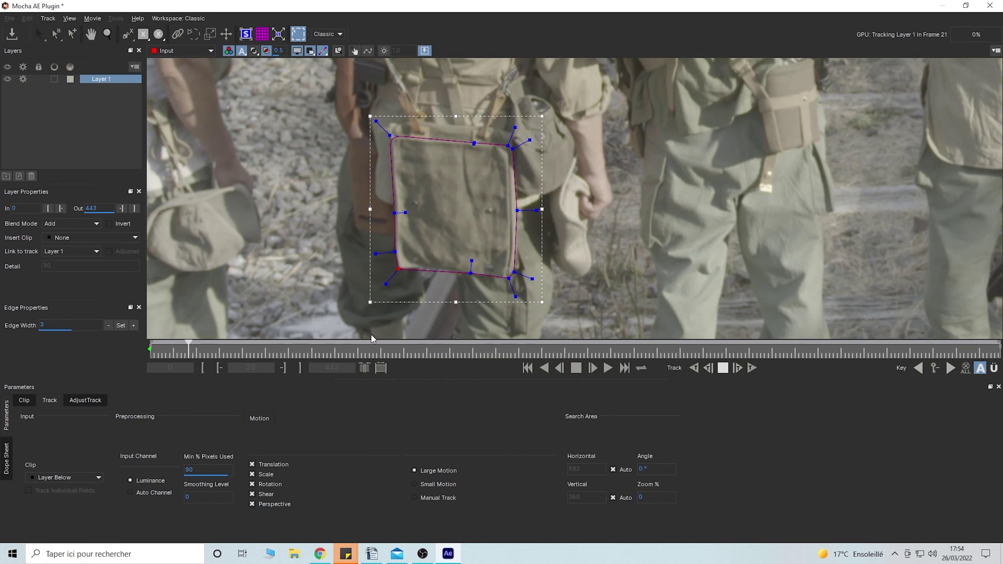
{"action": "left_click", "coordinate": [724, 369]}
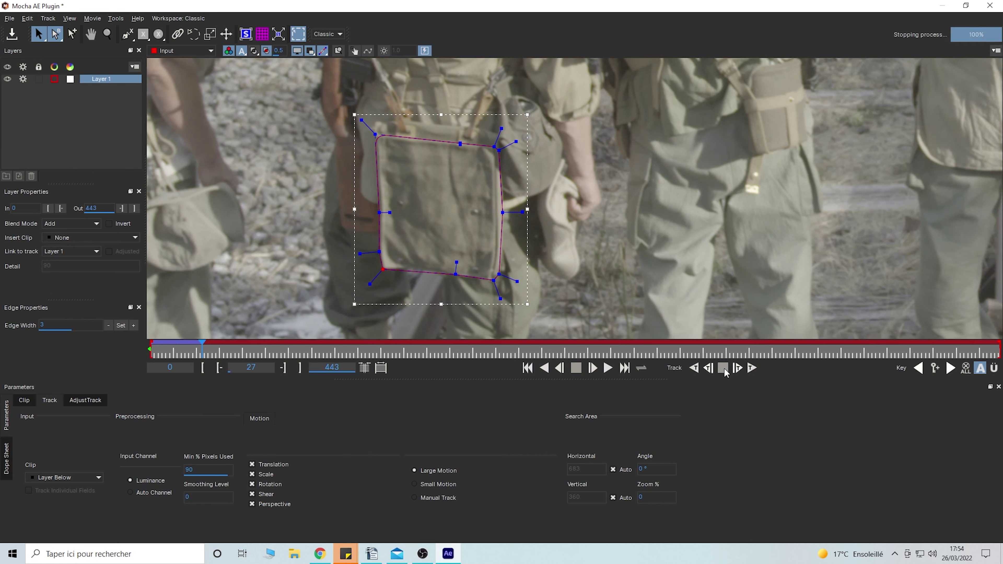
At frame 0, shift the spline's bottom-edge point toward the bag's lower-left corner and track forward to frame 63.
{"action": "left_click_drag", "start_coordinate": [201, 352], "coordinate": [152, 352]}
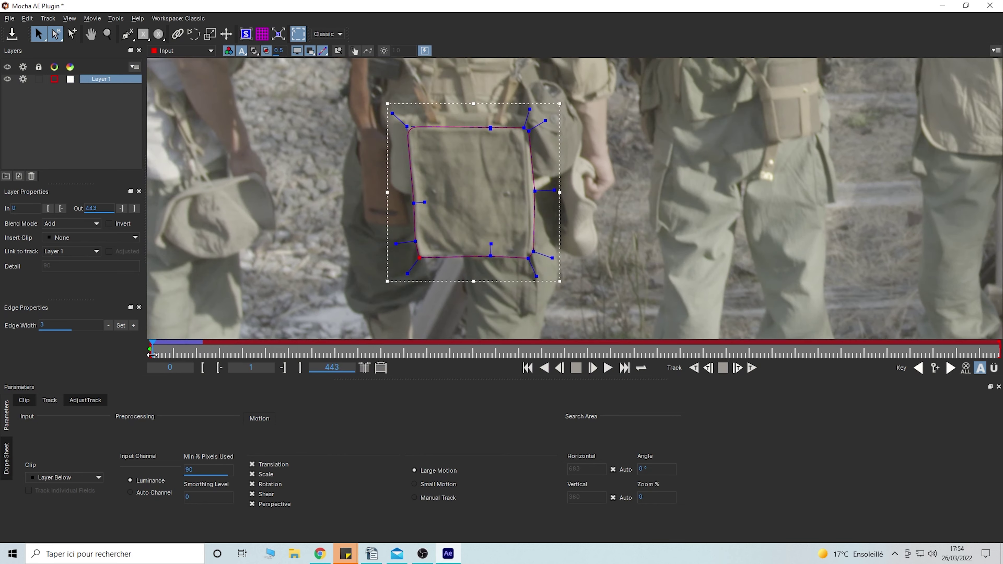
{"action": "left_click_drag", "start_coordinate": [494, 258], "coordinate": [461, 257]}
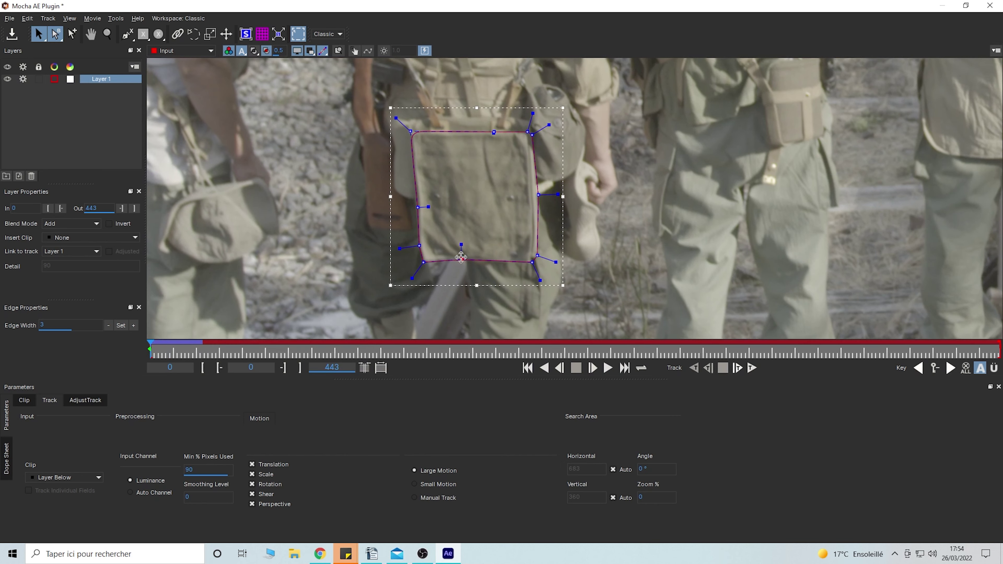
{"action": "left_click", "coordinate": [752, 368]}
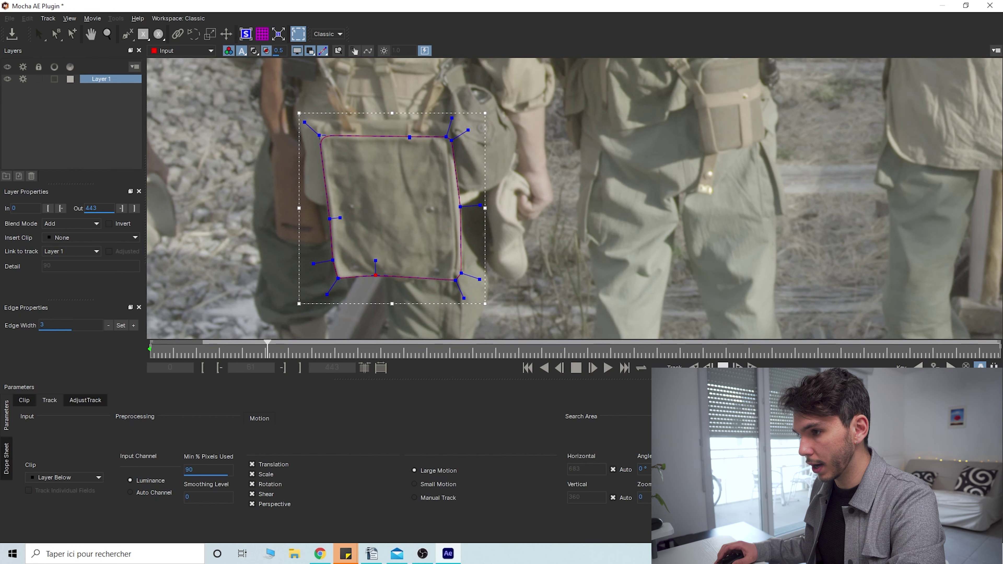
{"action": "left_click", "coordinate": [723, 369]}
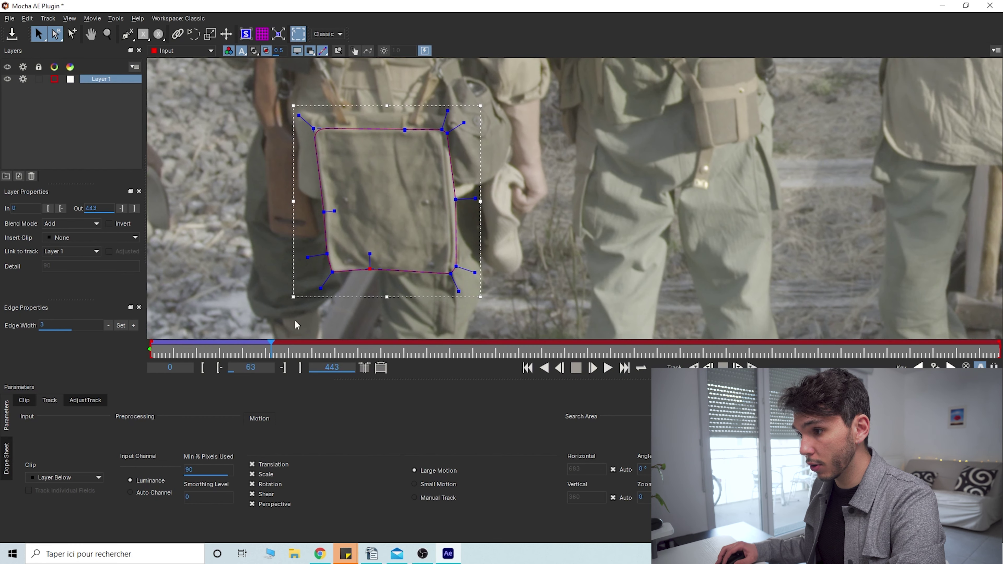
At frame 63, reshape the spline by nudging its side points and lower-right corner point onto the bag's outline.
{"action": "left_click", "coordinate": [454, 199]}
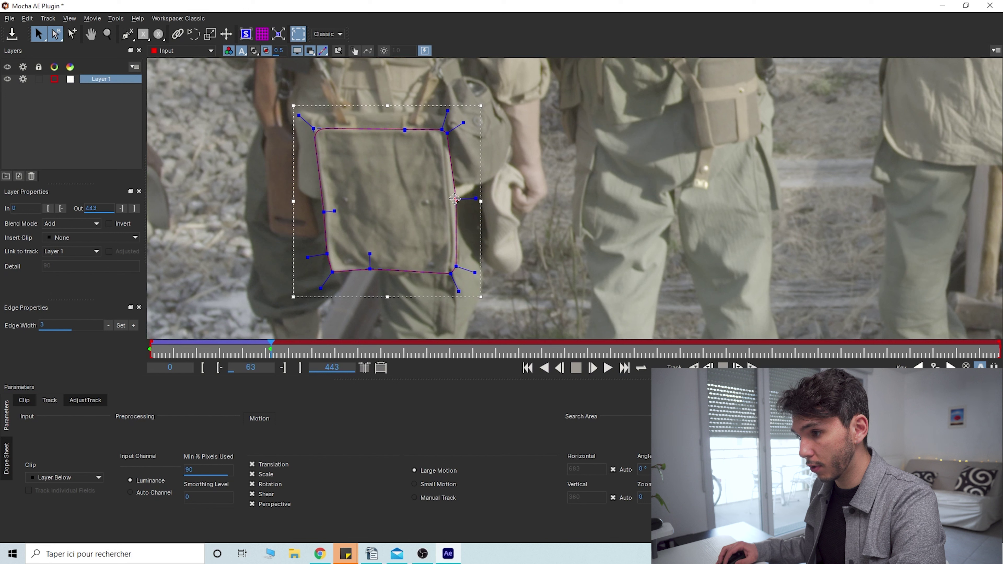
{"action": "left_click_drag", "start_coordinate": [456, 266], "coordinate": [458, 265]}
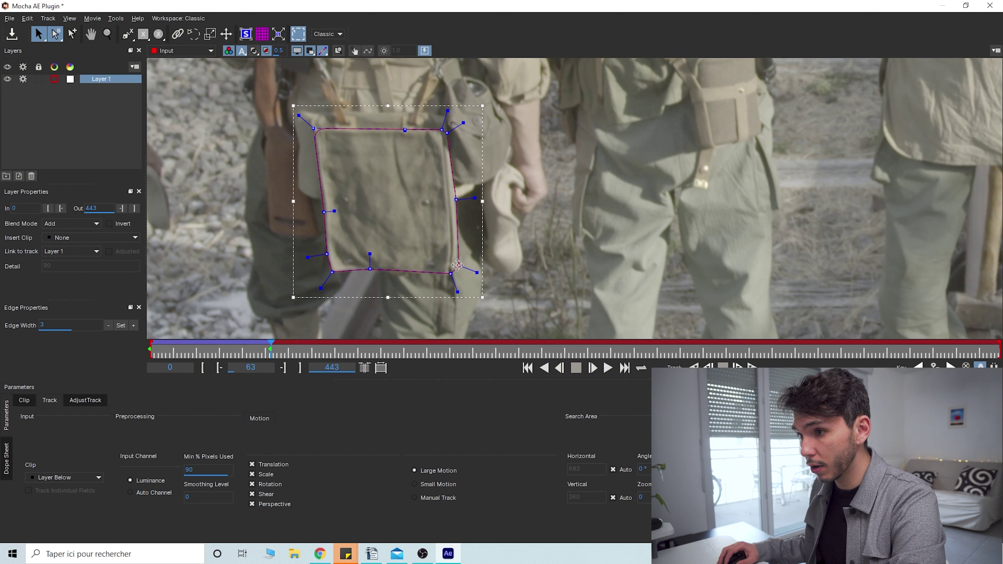
{"action": "left_click_drag", "start_coordinate": [324, 212], "coordinate": [324, 210]}
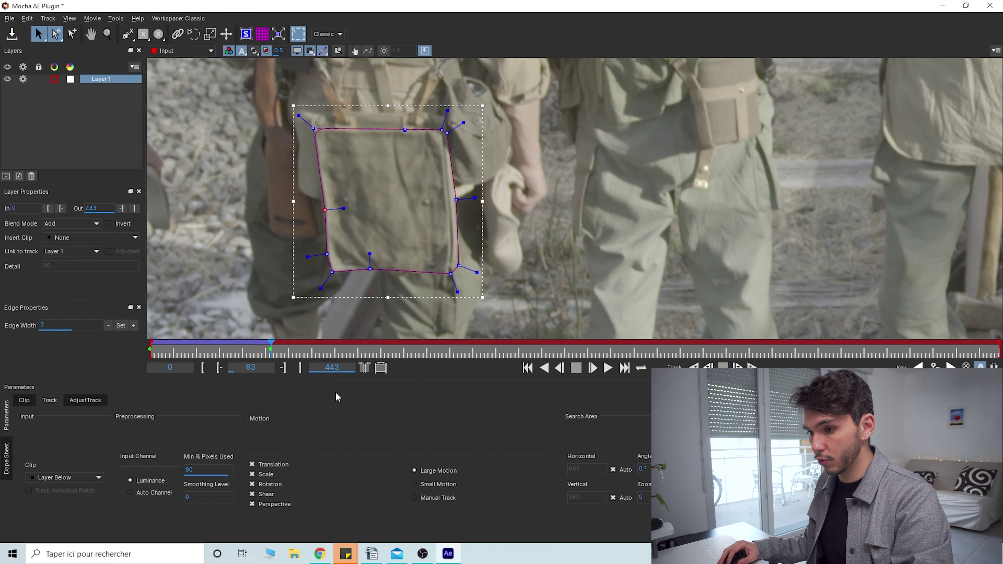
{"action": "left_click_drag", "start_coordinate": [270, 350], "coordinate": [270, 351]}
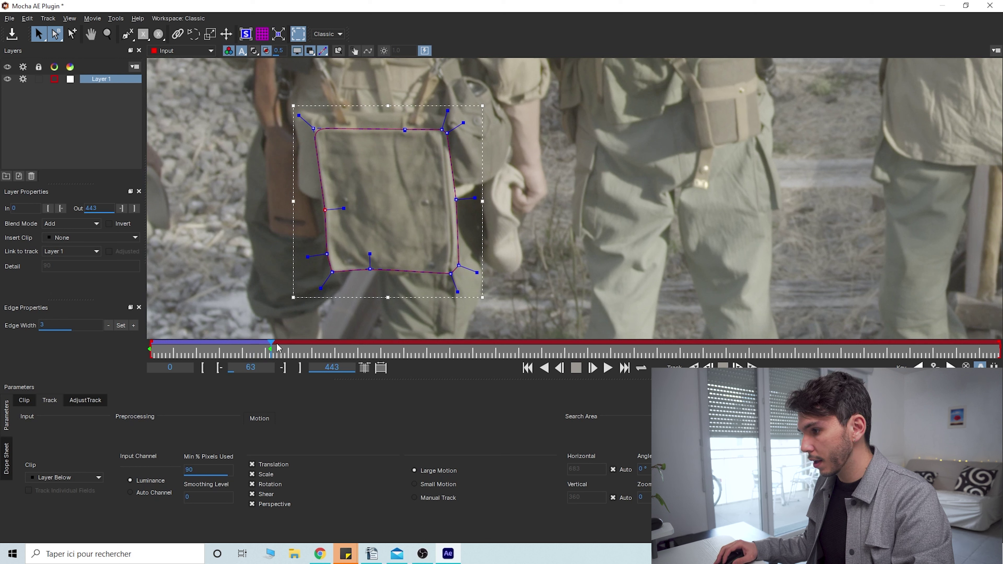
Track Layer 1 forward from frame 63 to frame 141.
{"action": "left_click", "coordinate": [751, 369]}
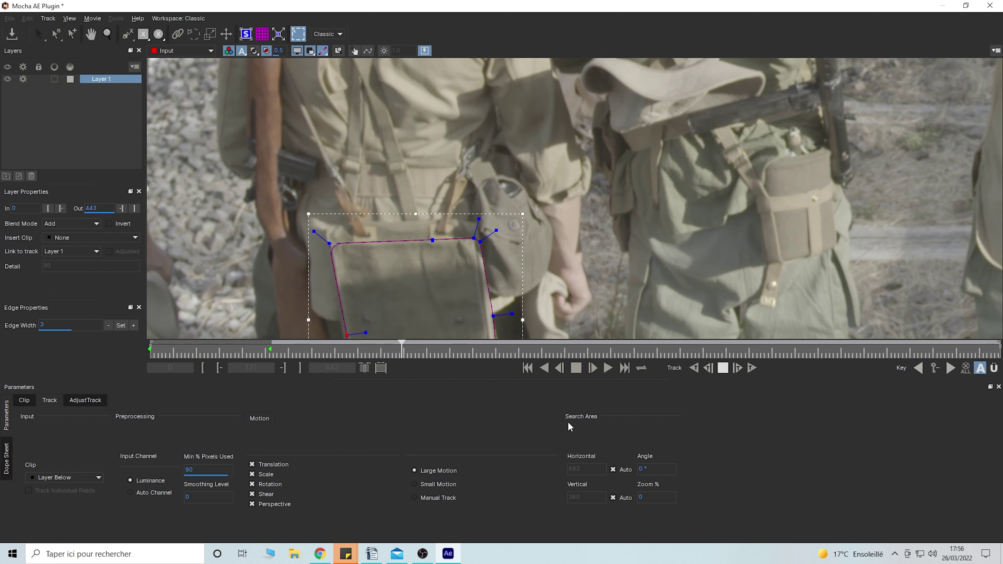
{"action": "left_click", "coordinate": [729, 369]}
{"action": "key", "text": "x"}
{"action": "left_click_drag", "start_coordinate": [531, 273], "coordinate": [604, 119]}
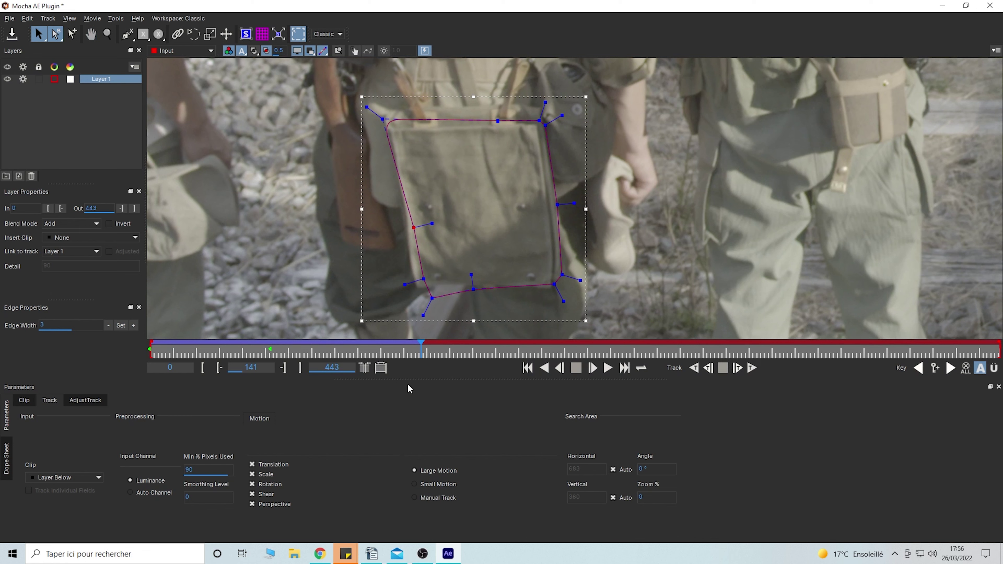
Correct the spline's left edge at frames 135 and 103 so that it follows the bag.
{"action": "left_click_drag", "start_coordinate": [421, 350], "coordinate": [410, 344]}
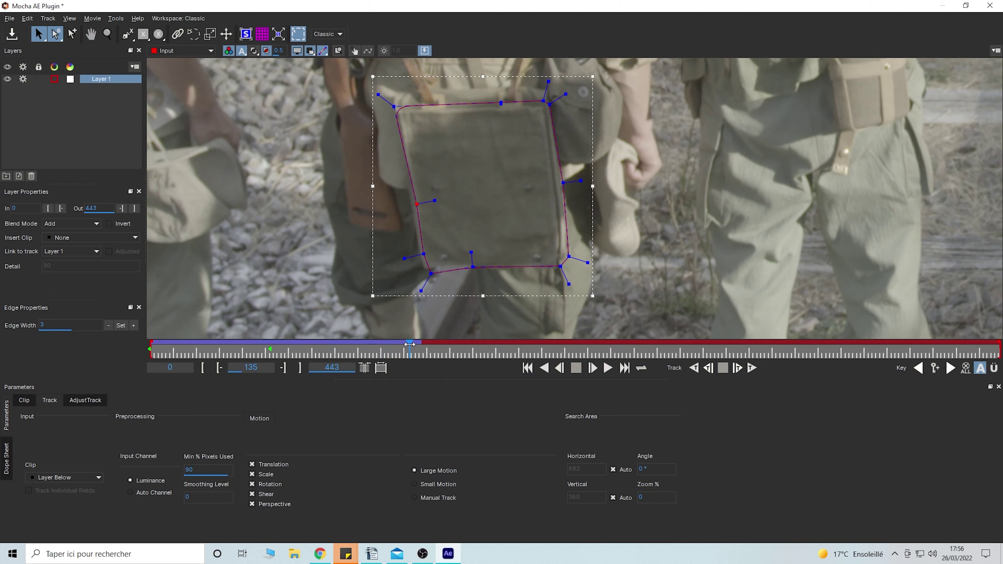
{"action": "left_click_drag", "start_coordinate": [417, 204], "coordinate": [414, 203]}
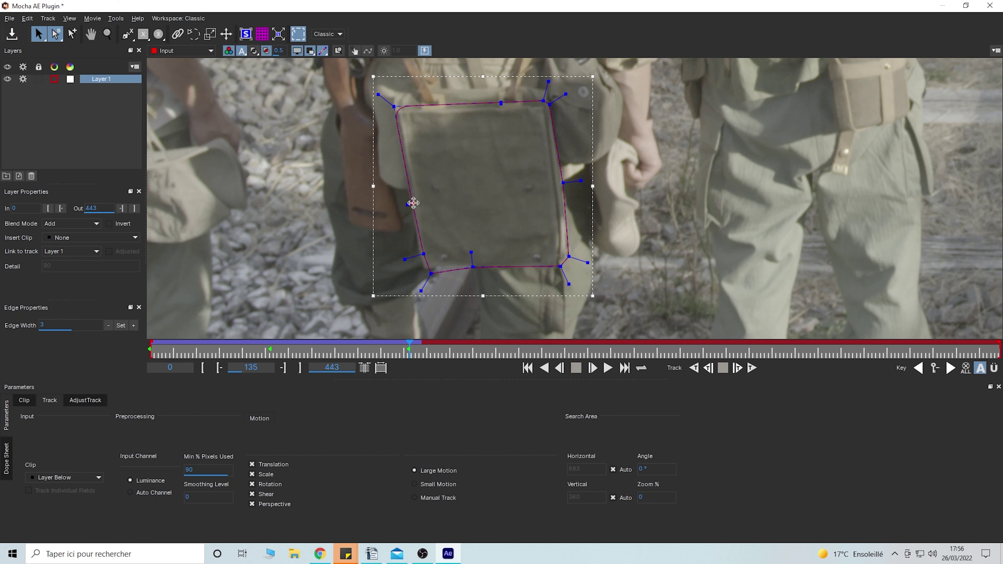
{"action": "left_click_drag", "start_coordinate": [410, 345], "coordinate": [348, 346]}
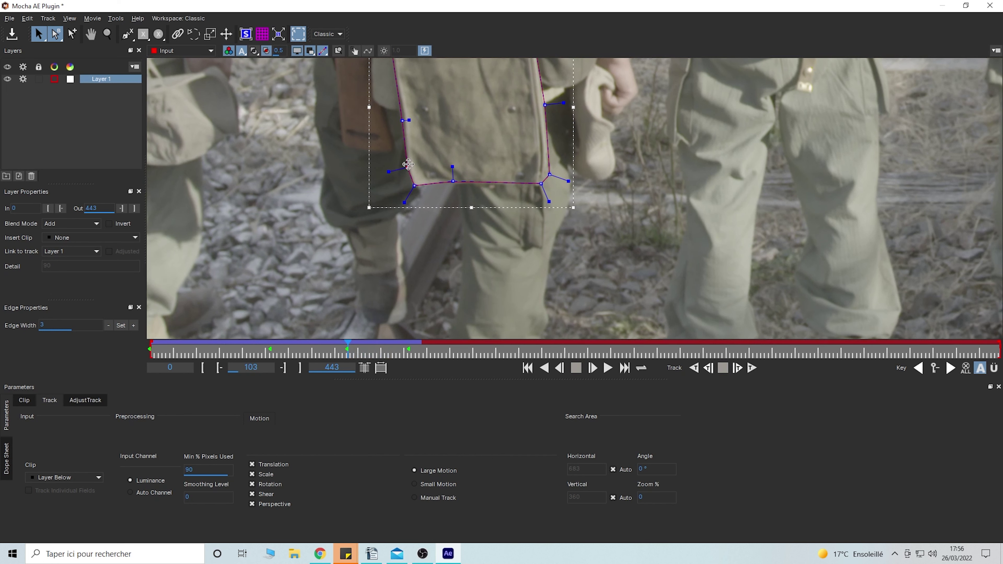
{"action": "left_click_drag", "start_coordinate": [454, 131], "coordinate": [455, 217]}
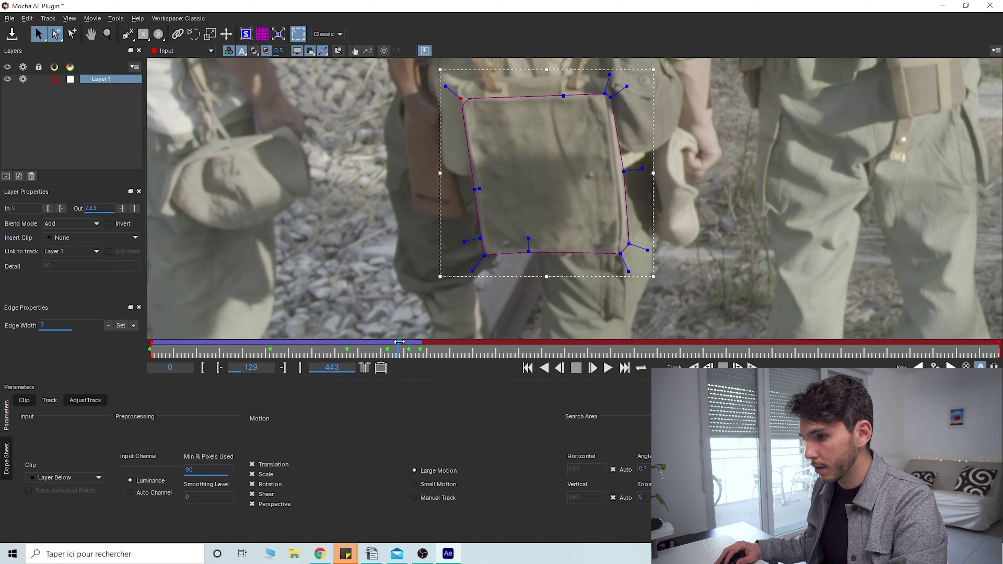
Track Layer 1 forward from frame 141 to frame 443 and check the spline's fit at frame 287.
{"action": "left_click_drag", "start_coordinate": [396, 342], "coordinate": [421, 343]}
{"action": "left_click", "coordinate": [752, 369]}
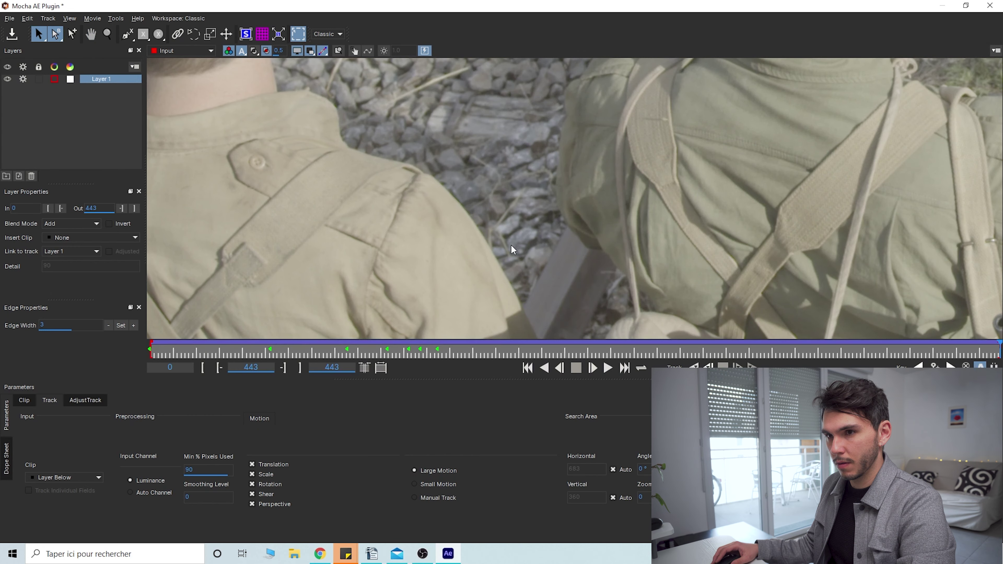
{"action": "left_click_drag", "start_coordinate": [389, 276], "coordinate": [553, 71]}
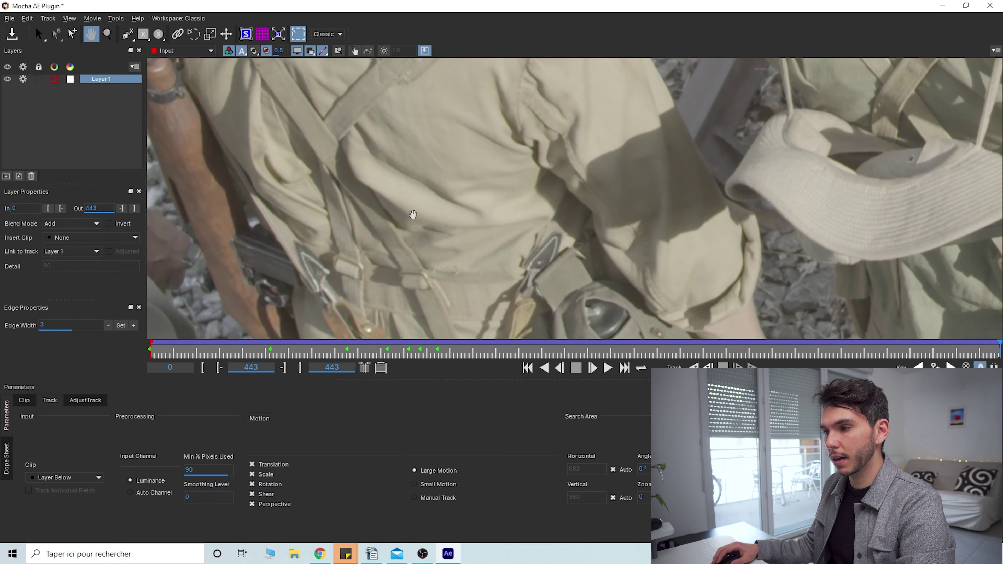
{"action": "left_click_drag", "start_coordinate": [412, 215], "coordinate": [420, 126]}
{"action": "left_click_drag", "start_coordinate": [419, 190], "coordinate": [427, 125]}
{"action": "left_click_drag", "start_coordinate": [428, 352], "coordinate": [701, 354]}
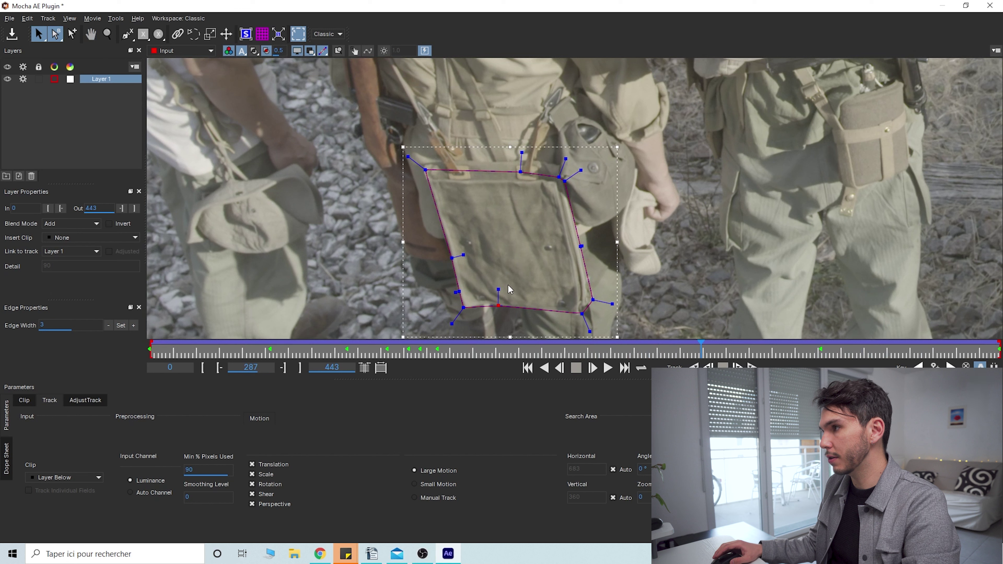
Close the Mocha AE Plugin with its changes saved and create AE masks from the Mocha AE matte.
{"action": "left_click", "coordinate": [990, 5]}
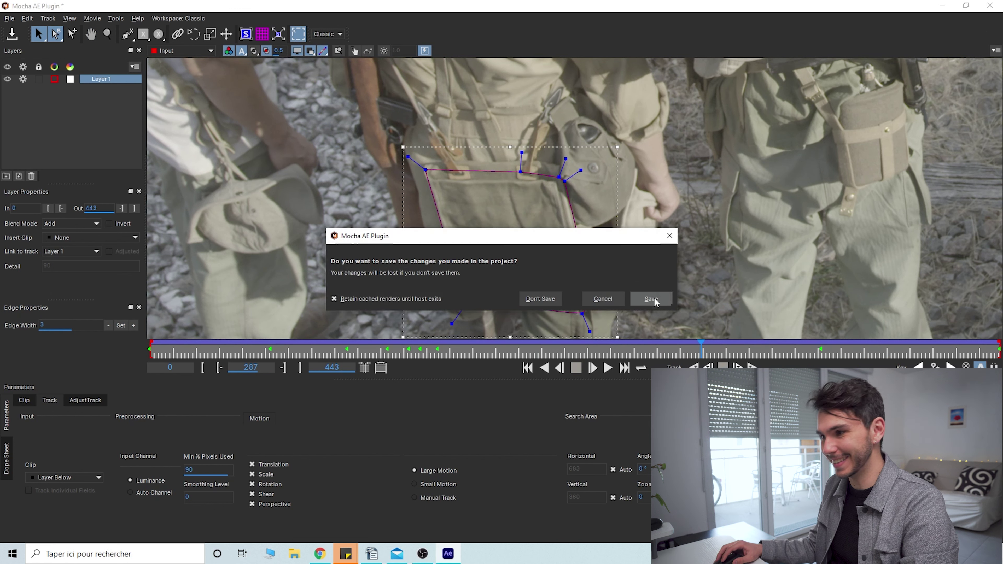
{"action": "left_click", "coordinate": [648, 301]}
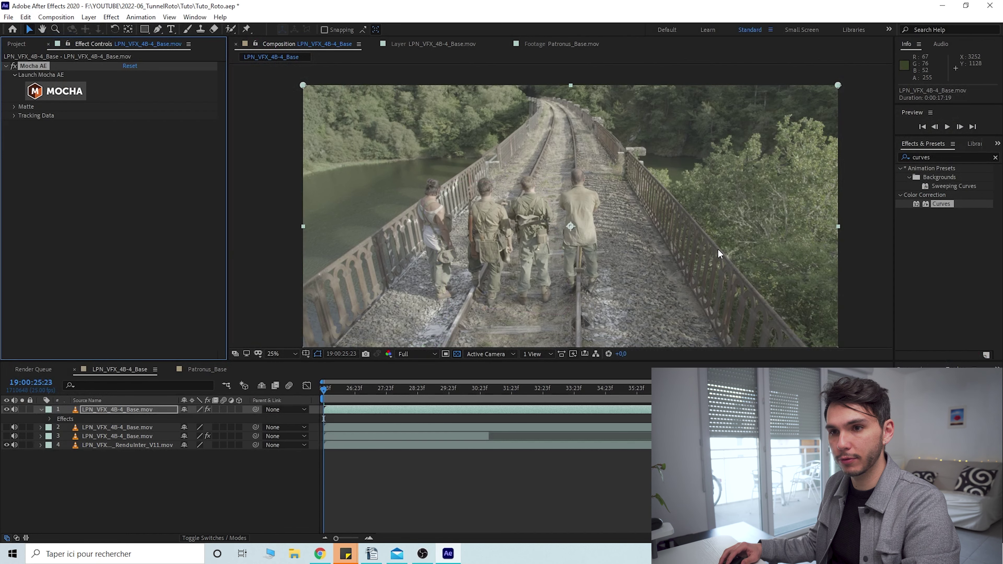
{"action": "left_click", "coordinate": [15, 107]}
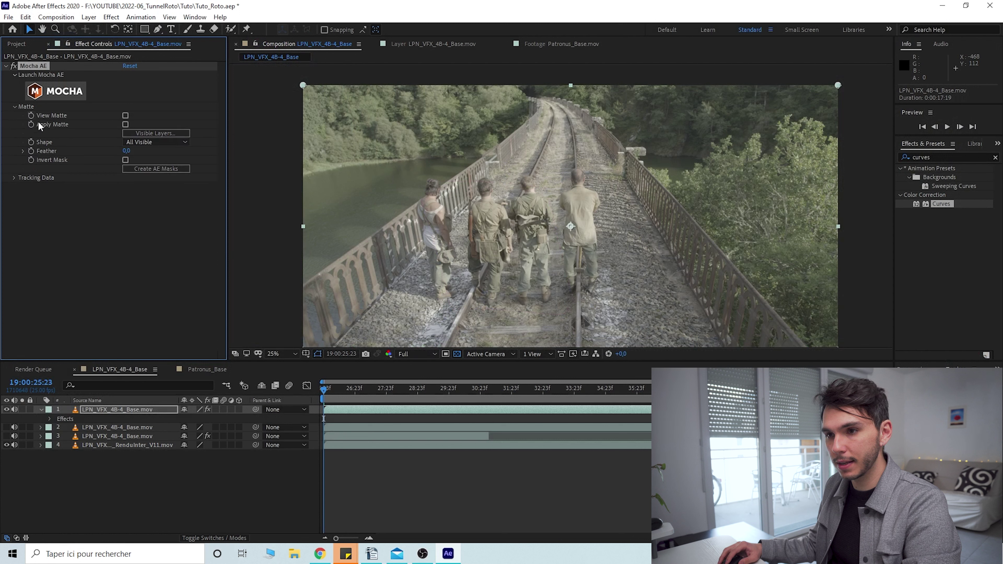
{"action": "left_click", "coordinate": [159, 171]}
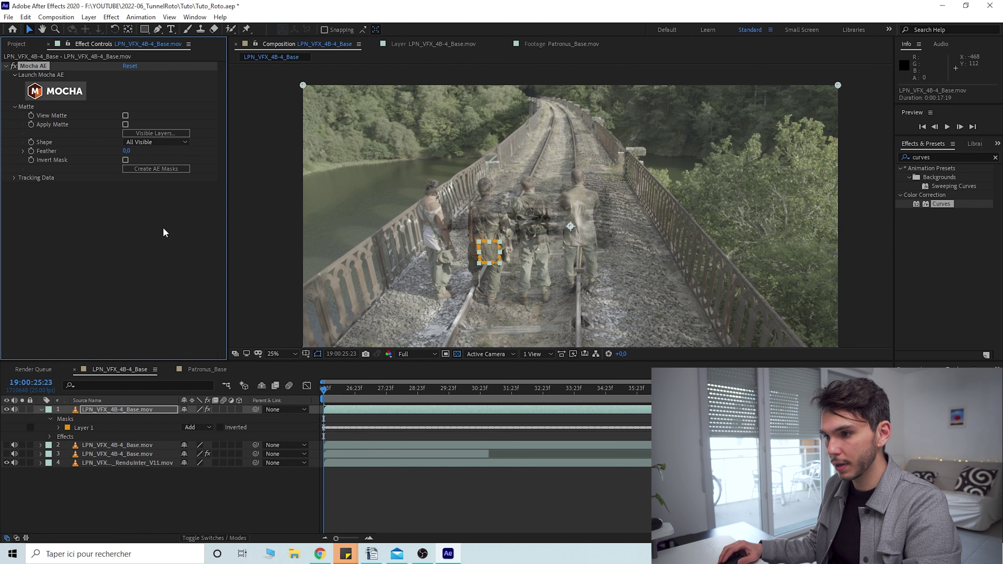
Examine the Layer 1 mask's fit around the canvas bag up close and select the top layer's Masks group.
{"action": "key", "text": "period"}
{"action": "left_click_drag", "start_coordinate": [468, 301], "coordinate": [568, 265]}
{"action": "scroll", "coordinate": [573, 182], "scroll_direction": "up", "scroll_amount": 1}
{"action": "scroll", "coordinate": [472, 168], "scroll_direction": "up", "scroll_amount": 1}
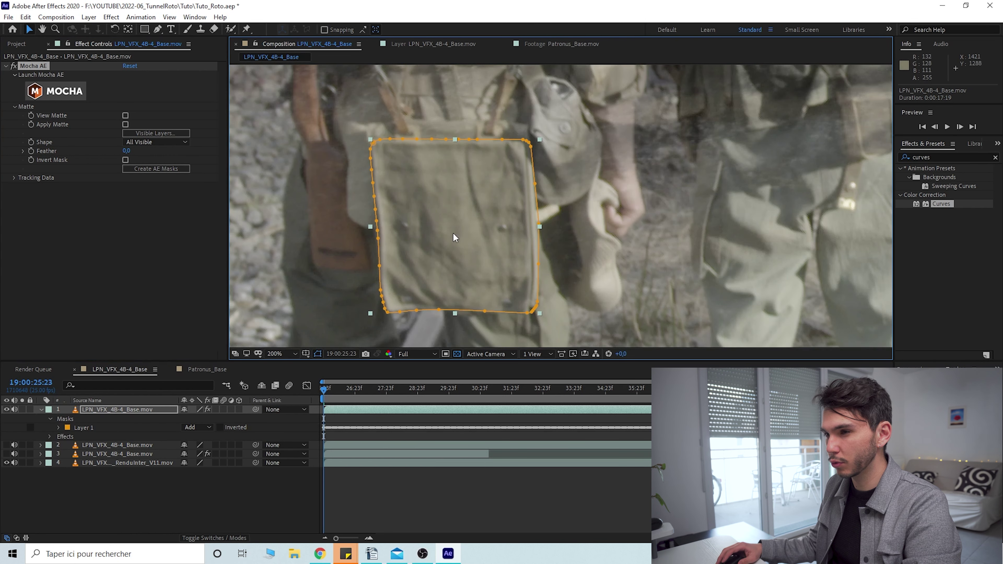
{"action": "left_click_drag", "start_coordinate": [453, 232], "coordinate": [476, 224]}
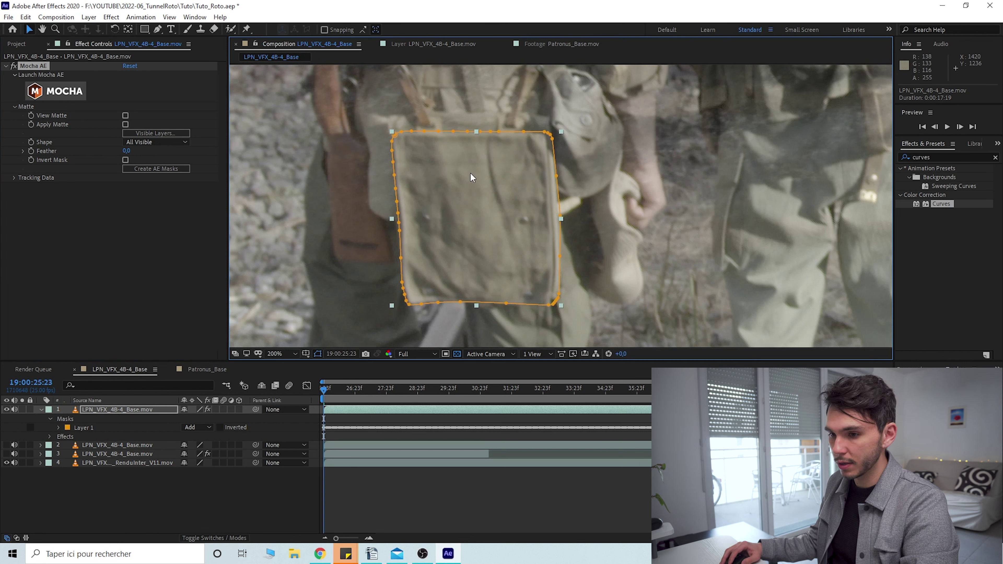
{"action": "left_click", "coordinate": [102, 414]}
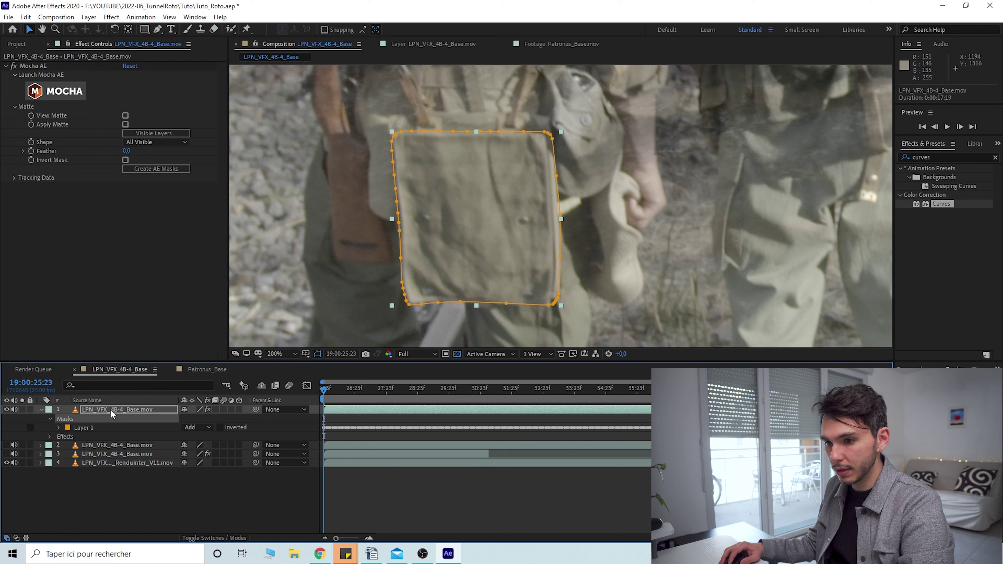
Select the Layer 1 mask on the top footage layer and expand its path, feather, opacity and expansion properties.
{"action": "left_click", "coordinate": [188, 427]}
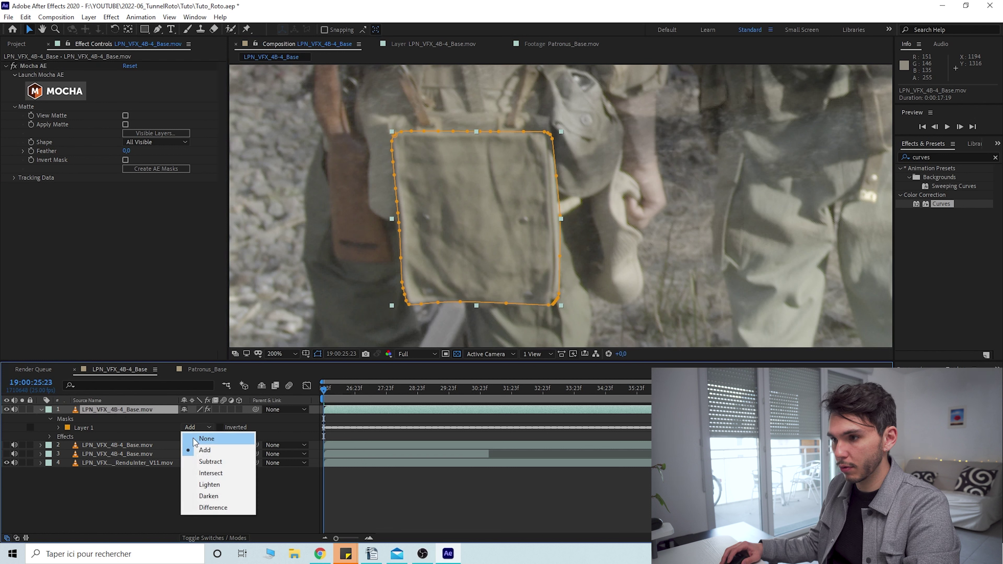
{"action": "left_click", "coordinate": [77, 428]}
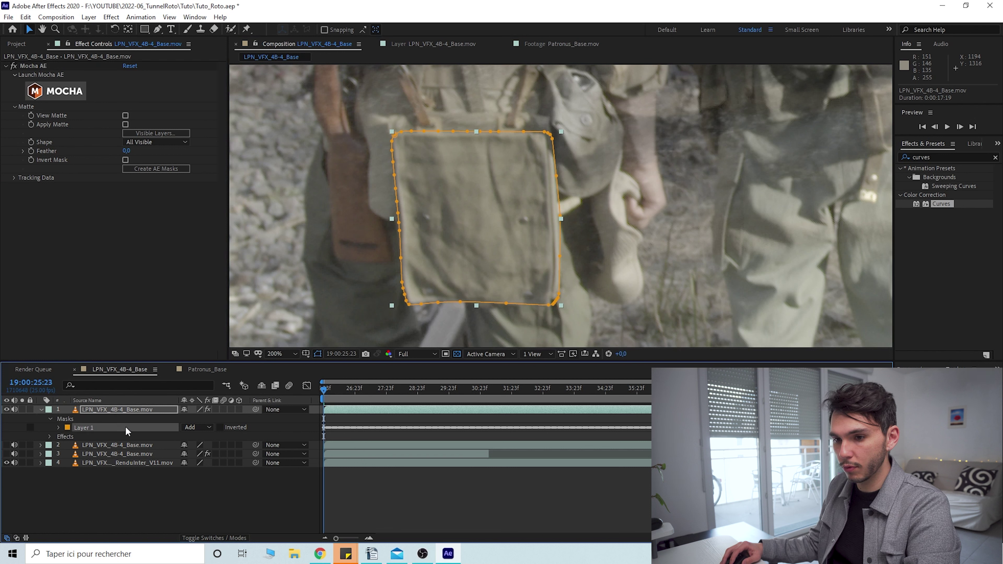
{"action": "left_click", "coordinate": [58, 428]}
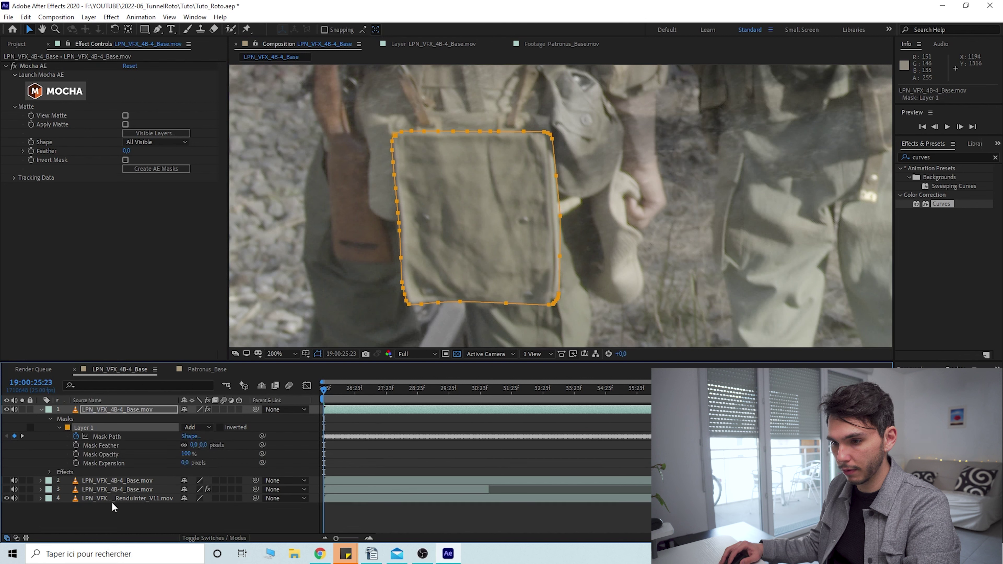
{"action": "left_click_drag", "start_coordinate": [202, 445], "coordinate": [191, 463]}
{"action": "left_click_drag", "start_coordinate": [190, 462], "coordinate": [196, 462]}
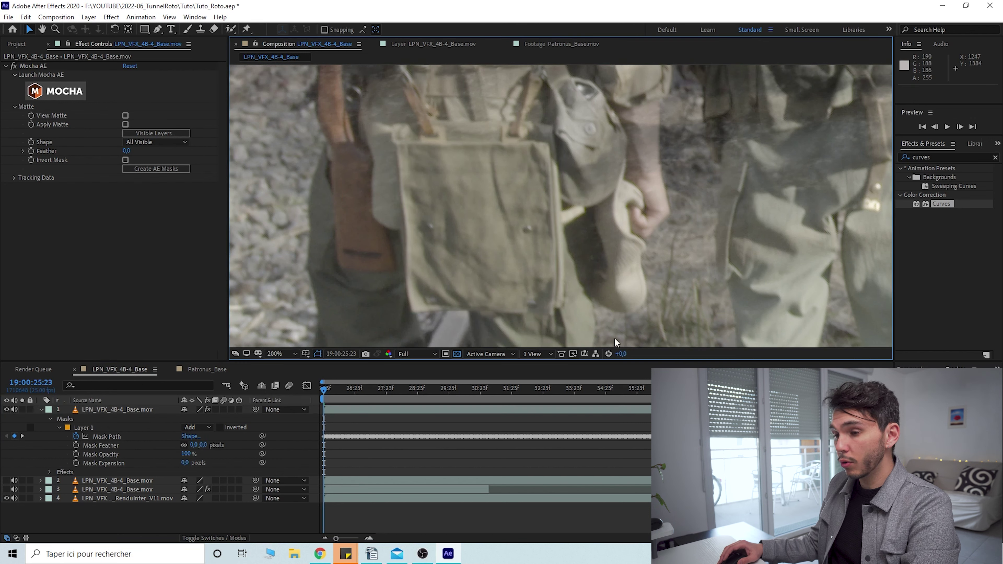
Set the Layer 1 mask's mode to None and check the footage around the canvas bag.
{"action": "left_click_drag", "start_coordinate": [705, 182], "coordinate": [571, 250]}
{"action": "scroll", "coordinate": [541, 235], "scroll_direction": "down", "scroll_amount": 1}
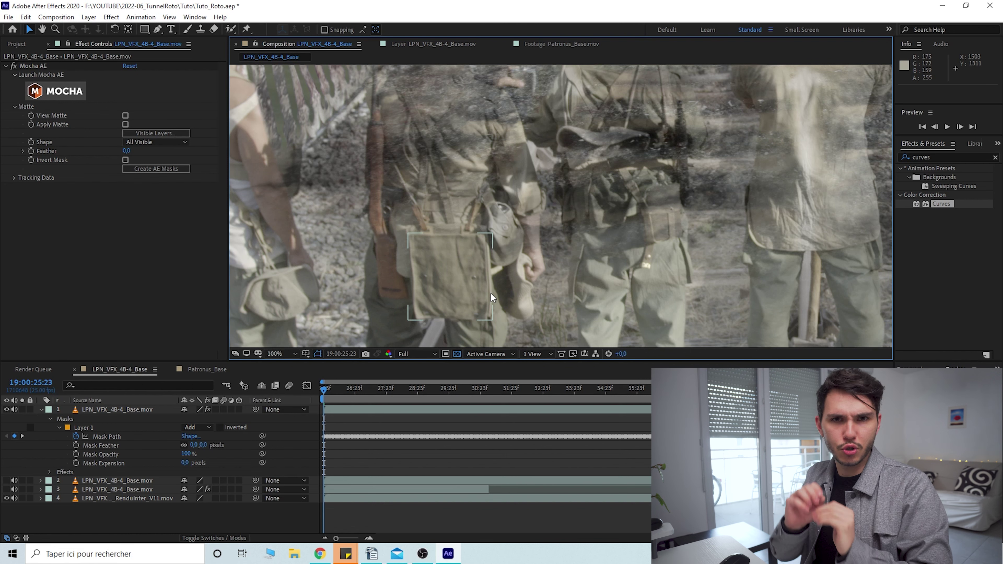
{"action": "left_click", "coordinate": [462, 233]}
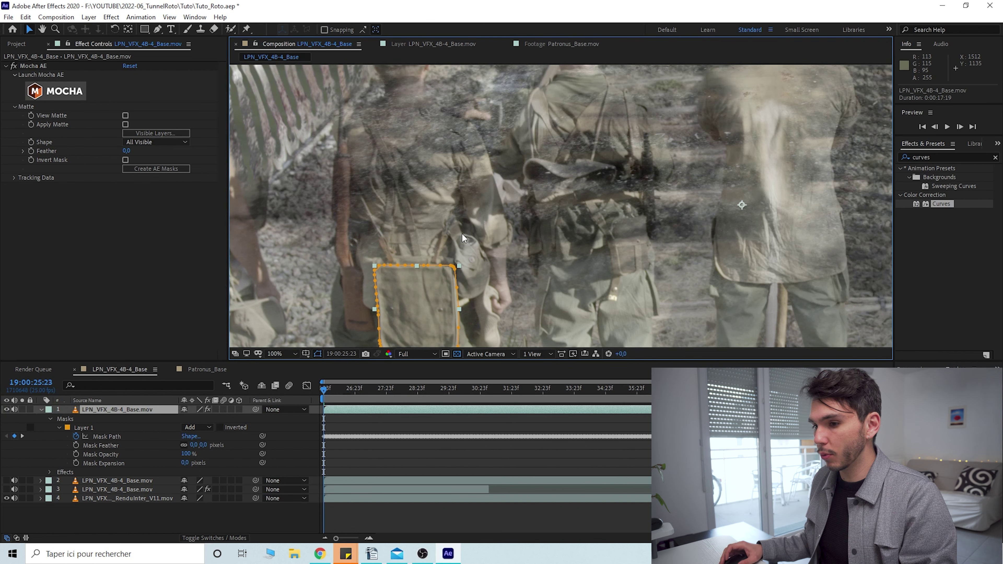
{"action": "key", "text": "comma"}
{"action": "key", "text": "comma"}
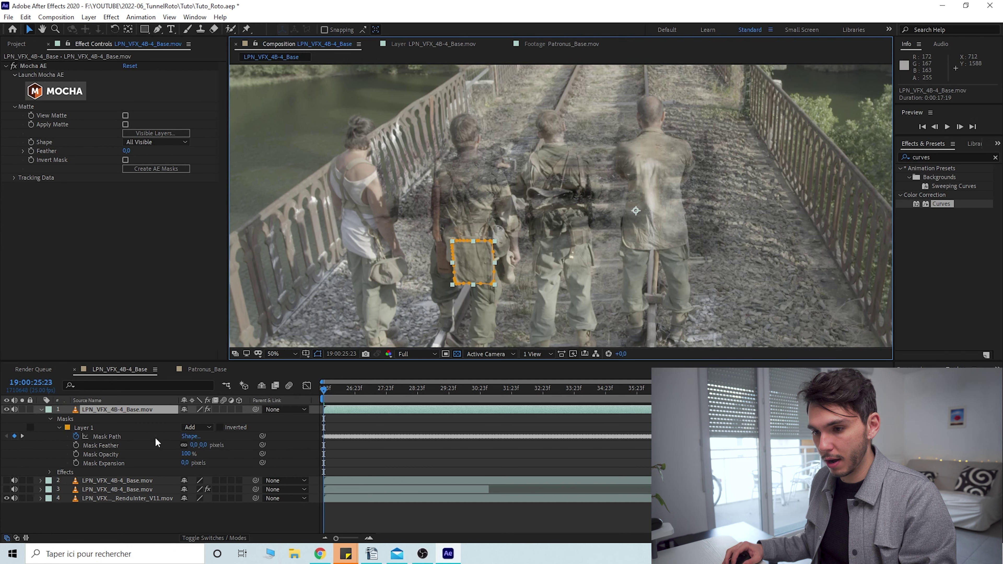
{"action": "left_click", "coordinate": [100, 428]}
{"action": "left_click", "coordinate": [197, 427]}
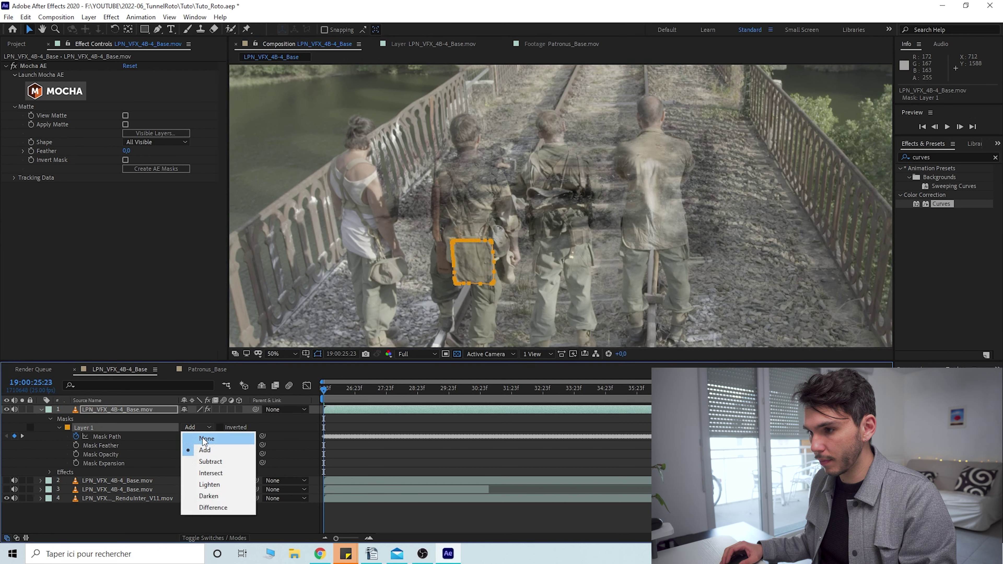
{"action": "left_click", "coordinate": [199, 437]}
{"action": "scroll", "coordinate": [538, 232], "scroll_direction": "up", "scroll_amount": 2}
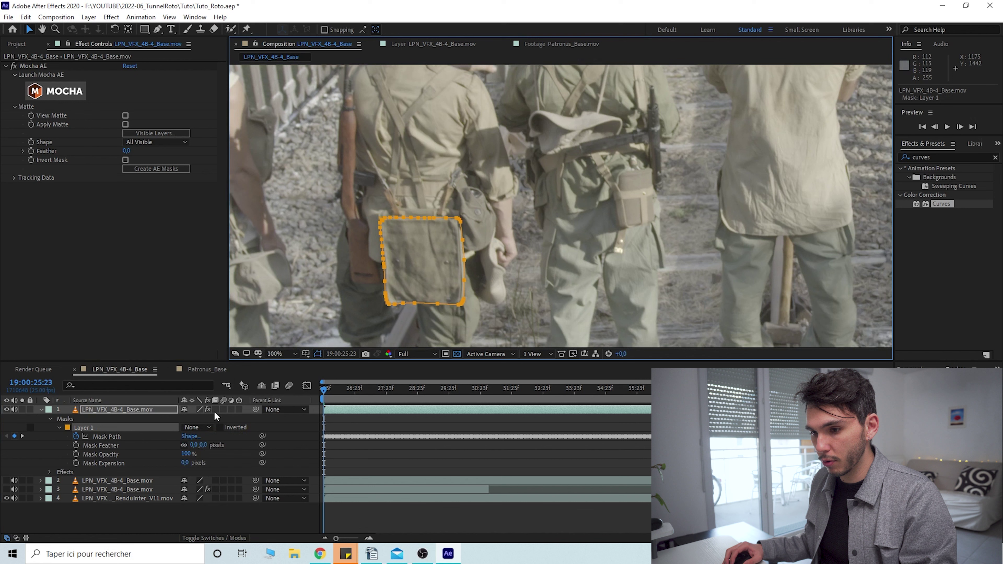
Try the Layer 1 mask in Add mode and in Subtract mode.
{"action": "left_click", "coordinate": [196, 427]}
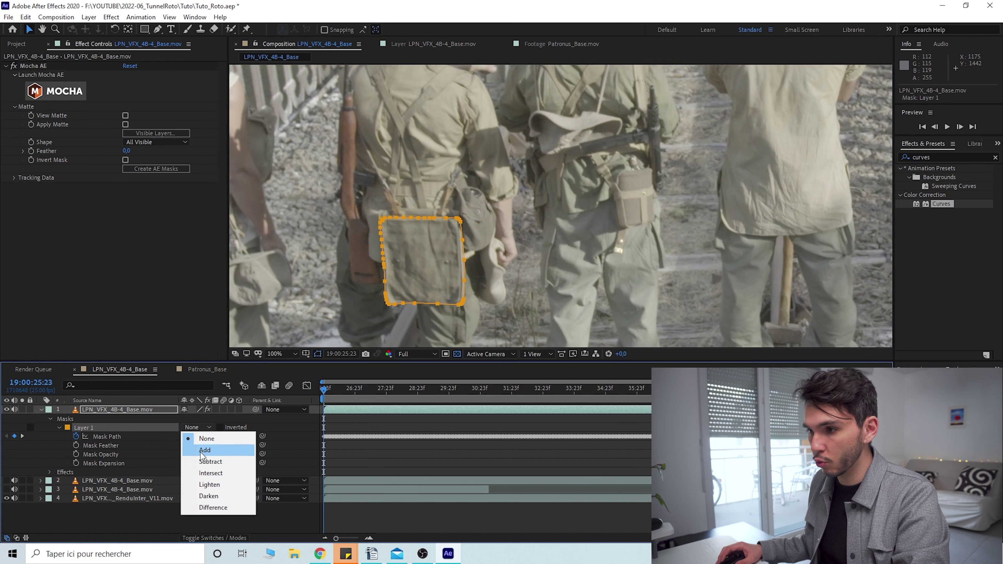
{"action": "left_click", "coordinate": [204, 450]}
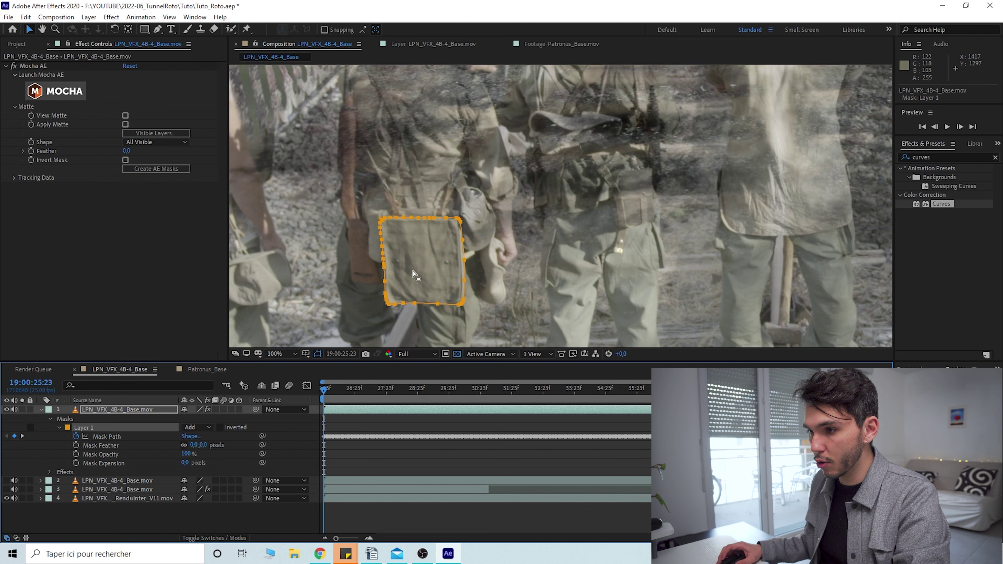
{"action": "left_click_drag", "start_coordinate": [462, 183], "coordinate": [481, 198]}
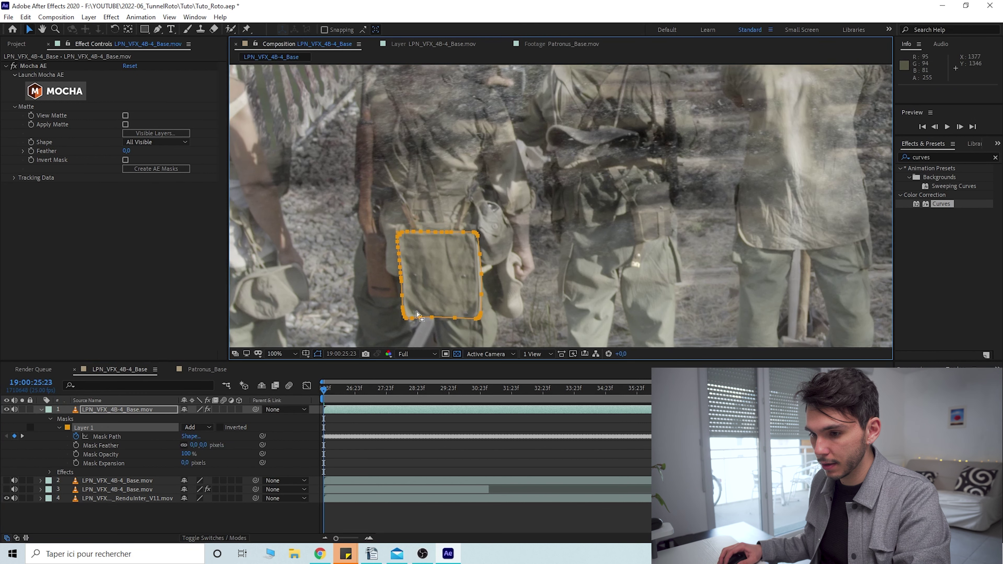
{"action": "left_click", "coordinate": [192, 430]}
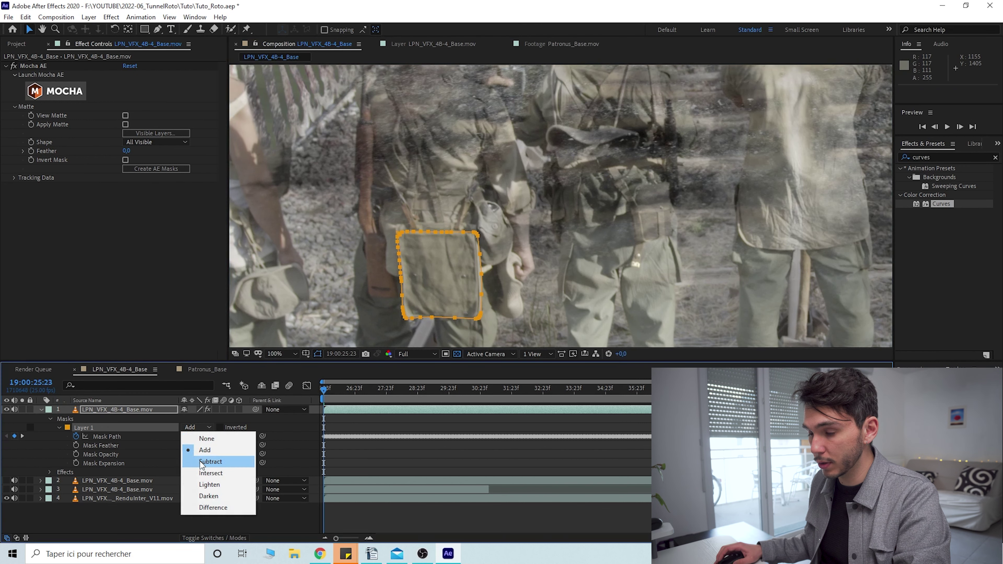
{"action": "left_click", "coordinate": [203, 463]}
{"action": "scroll", "coordinate": [514, 214], "scroll_direction": "down", "scroll_amount": 2}
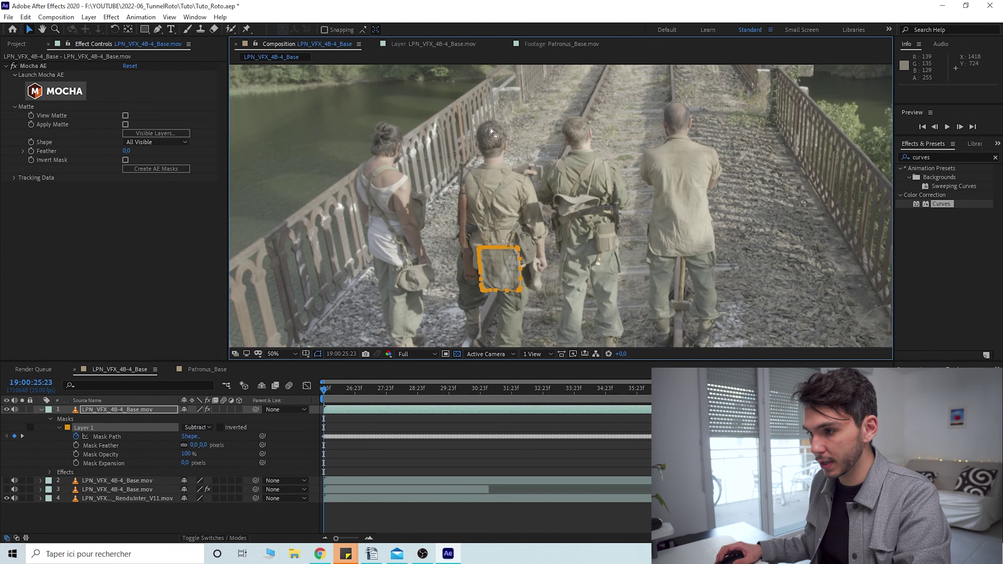
{"action": "scroll", "coordinate": [558, 229], "scroll_direction": "down", "scroll_amount": 3}
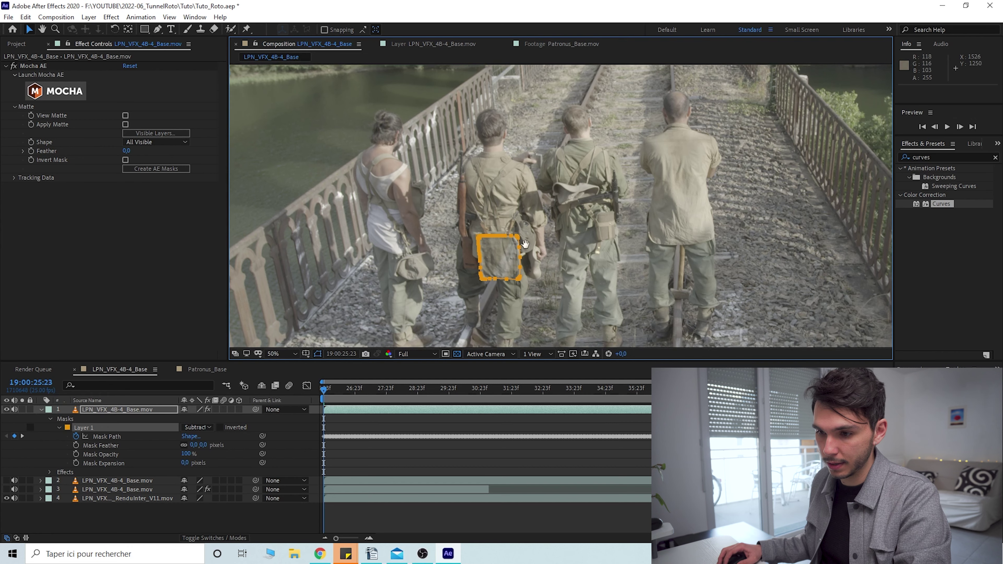
Set the Layer 1 mask's mode to None.
{"action": "left_click", "coordinate": [188, 431]}
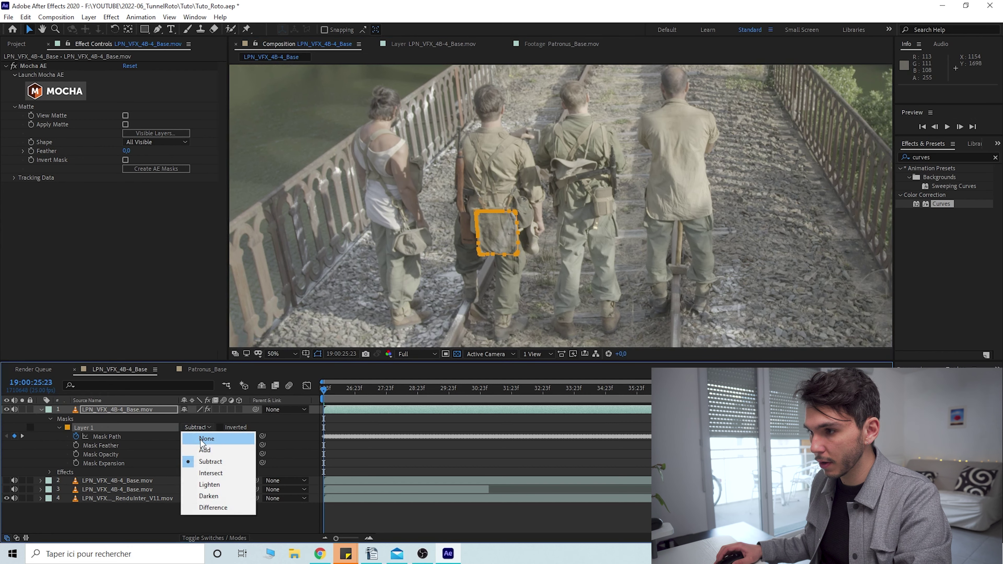
{"action": "left_click", "coordinate": [200, 439]}
{"action": "scroll", "coordinate": [537, 219], "scroll_direction": "up", "scroll_amount": 2}
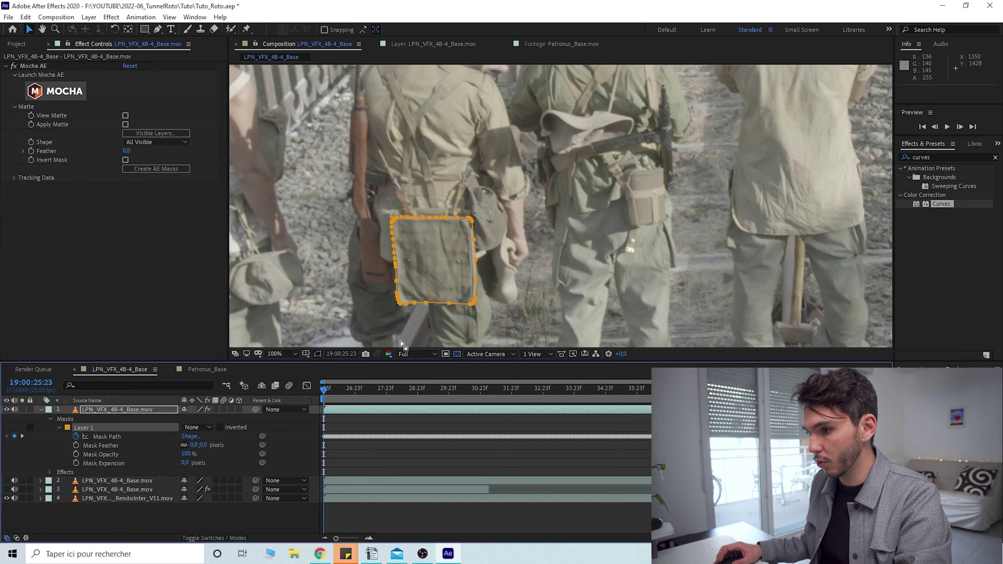
{"action": "scroll", "coordinate": [549, 234], "scroll_direction": "down", "scroll_amount": 2}
{"action": "scroll", "coordinate": [514, 193], "scroll_direction": "up", "scroll_amount": 2}
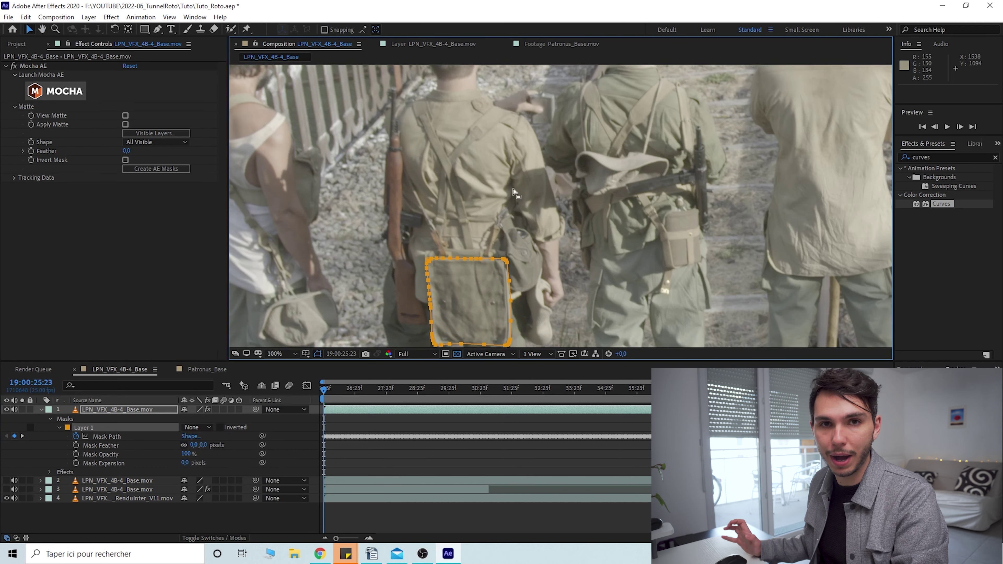
Start a Pen mask on the top footage layer along the left edge of the third person's lower leg.
{"action": "left_click_drag", "start_coordinate": [491, 277], "coordinate": [475, 257]}
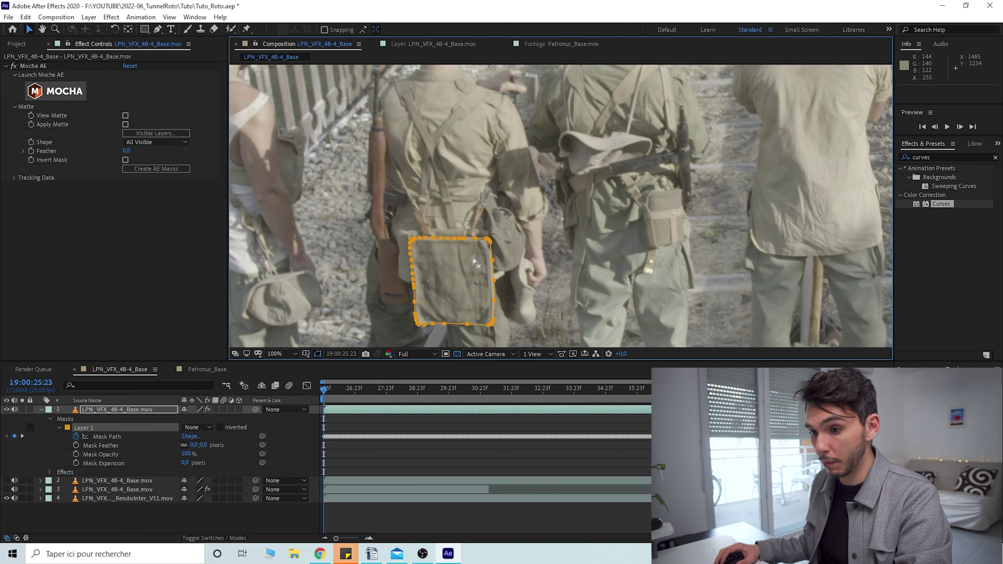
{"action": "left_click_drag", "start_coordinate": [569, 177], "coordinate": [480, 265]}
{"action": "scroll", "coordinate": [513, 207], "scroll_direction": "down", "scroll_amount": 1}
{"action": "left_click_drag", "start_coordinate": [513, 207], "coordinate": [496, 162]}
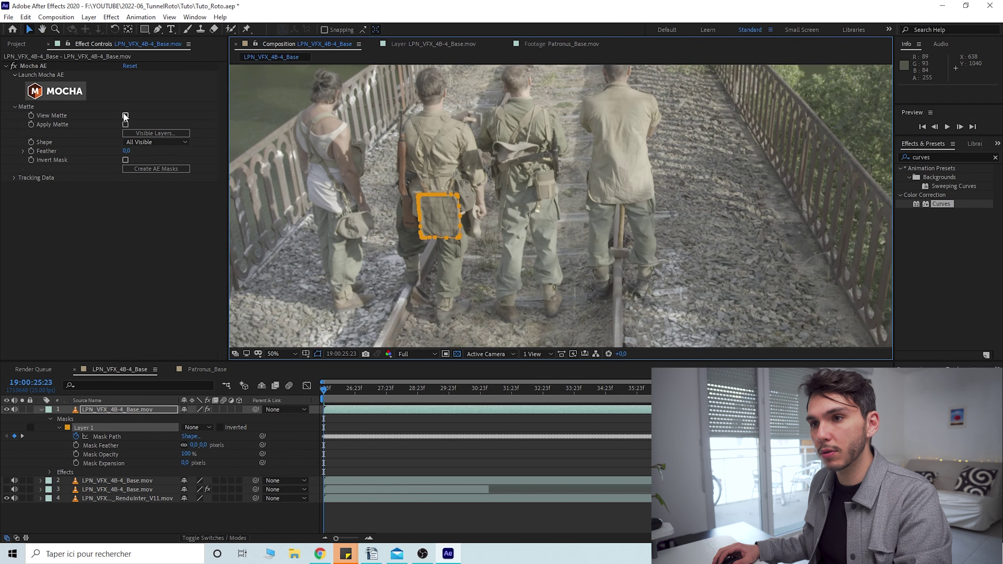
{"action": "left_click", "coordinate": [159, 29]}
{"action": "scroll", "coordinate": [495, 312], "scroll_direction": "up", "scroll_amount": 2}
{"action": "left_click_drag", "start_coordinate": [495, 311], "coordinate": [533, 296]}
{"action": "scroll", "coordinate": [565, 298], "scroll_direction": "up", "scroll_amount": 1}
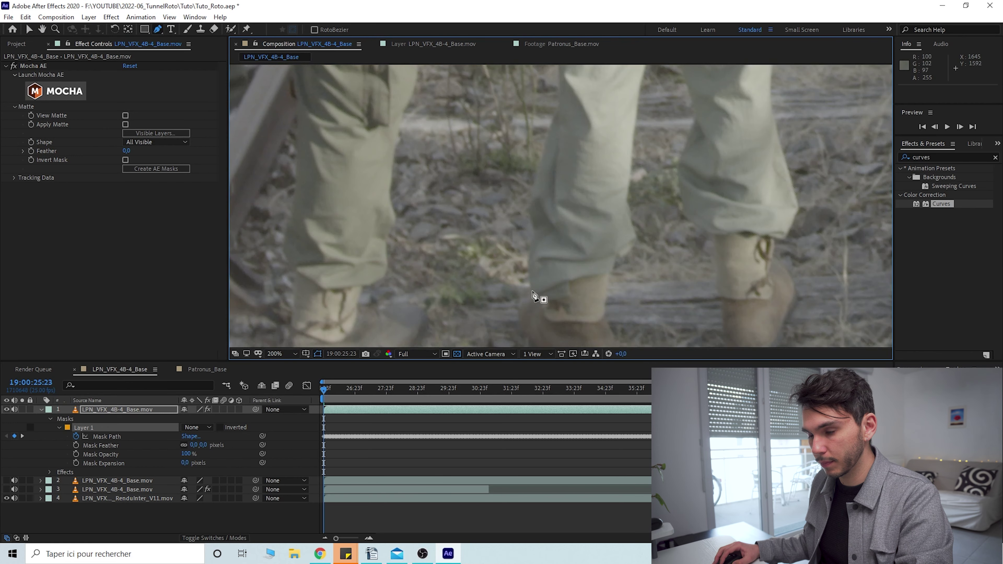
{"action": "left_click", "coordinate": [533, 304]}
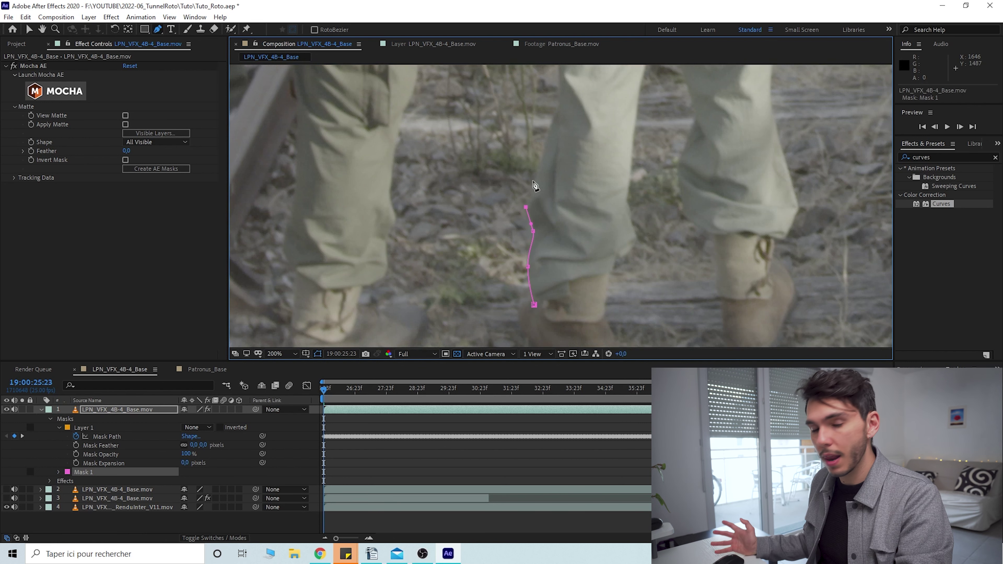
Extend the mask path up the third person's left side, over the head and shoulders, and down the right arm.
{"action": "scroll", "coordinate": [541, 308], "scroll_direction": "down", "scroll_amount": 2}
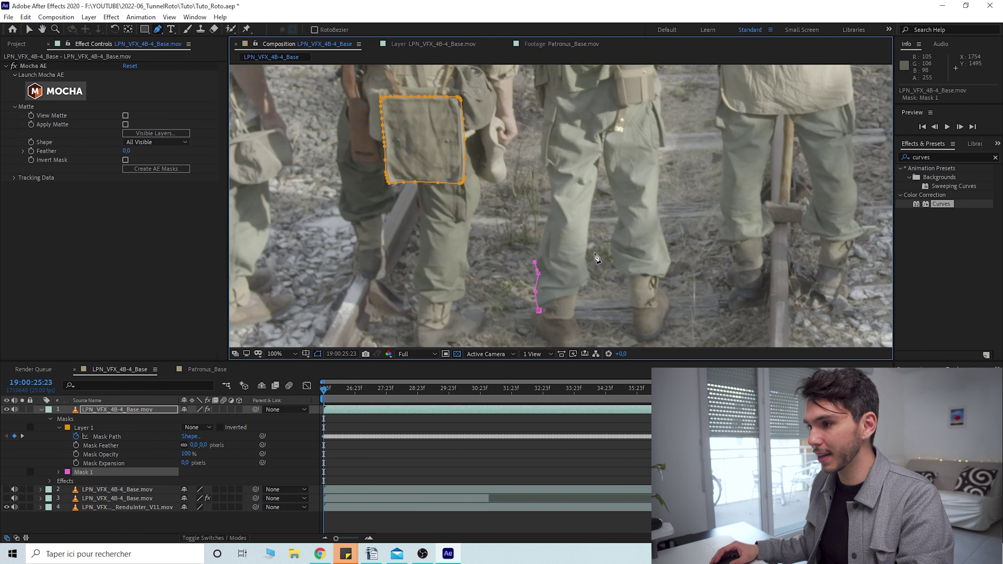
{"action": "left_click_drag", "start_coordinate": [550, 184], "coordinate": [549, 218]}
{"action": "scroll", "coordinate": [563, 264], "scroll_direction": "up", "scroll_amount": 2}
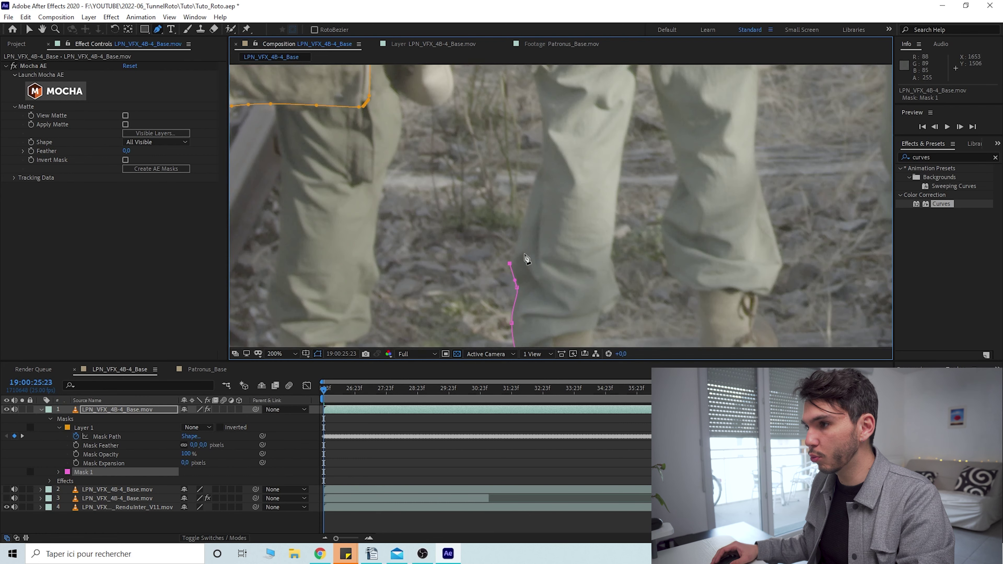
{"action": "scroll", "coordinate": [544, 162], "scroll_direction": "down", "scroll_amount": 4}
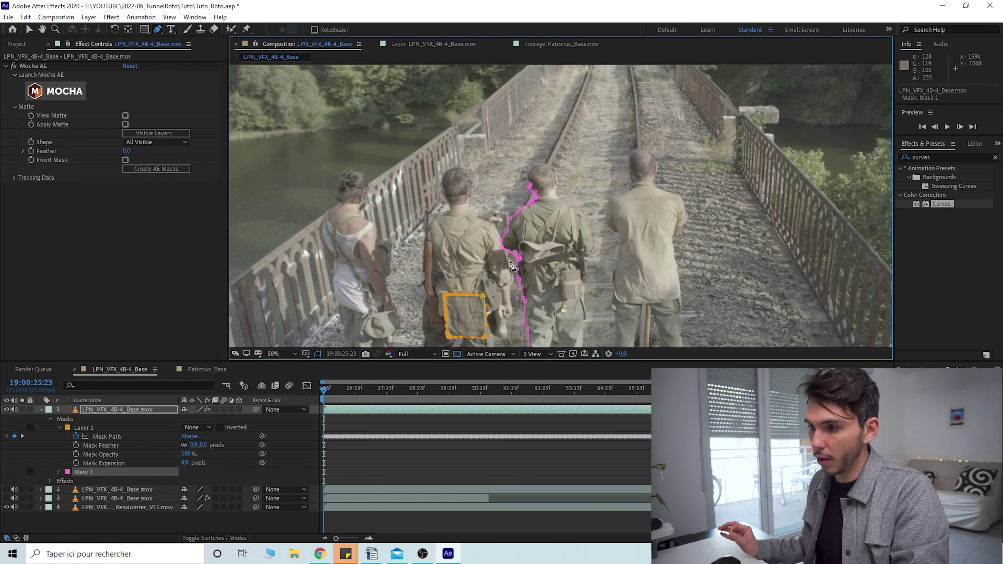
{"action": "scroll", "coordinate": [518, 257], "scroll_direction": "up", "scroll_amount": 2}
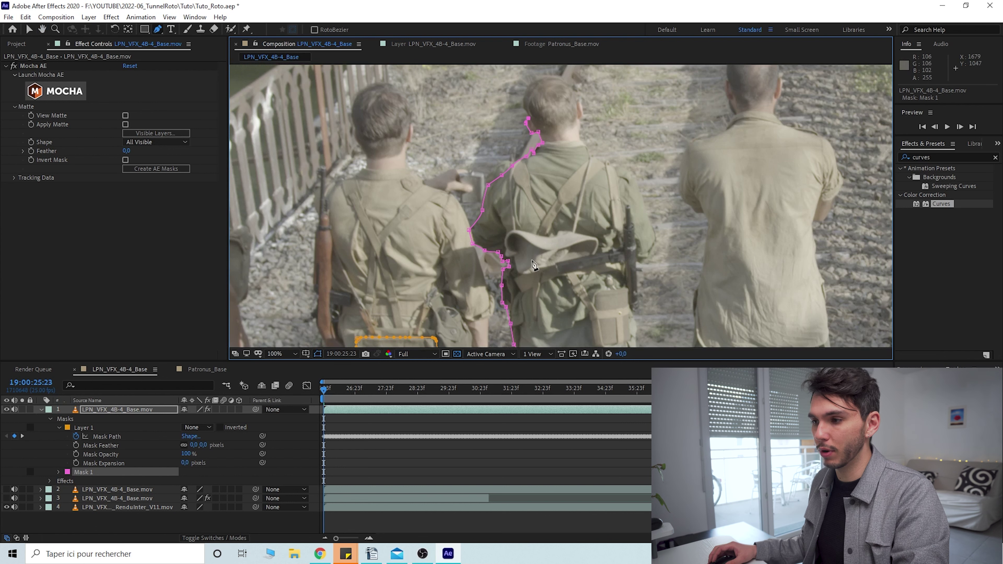
{"action": "left_click_drag", "start_coordinate": [538, 310], "coordinate": [522, 263]}
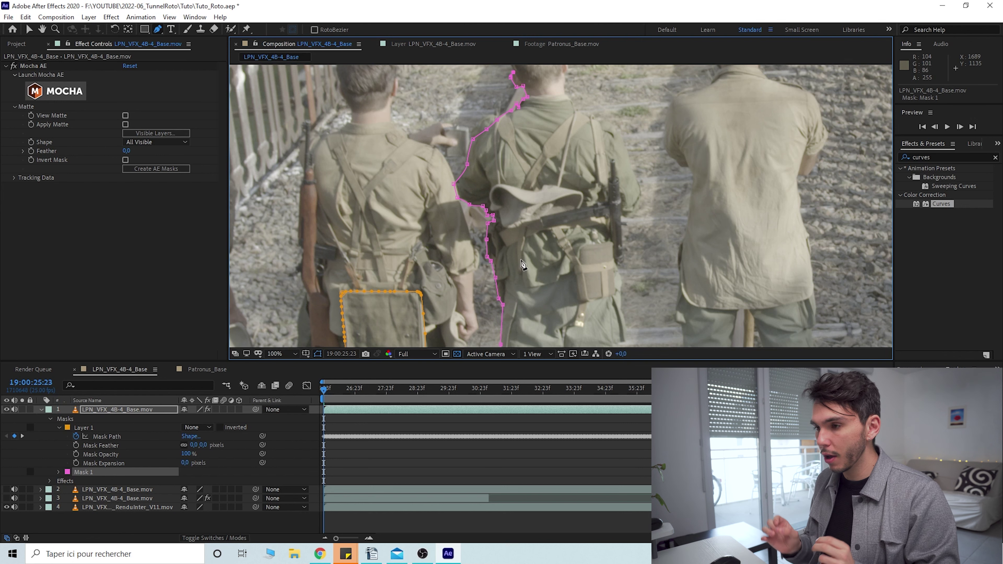
{"action": "scroll", "coordinate": [538, 225], "scroll_direction": "up", "scroll_amount": 2}
{"action": "left_click", "coordinate": [531, 173]}
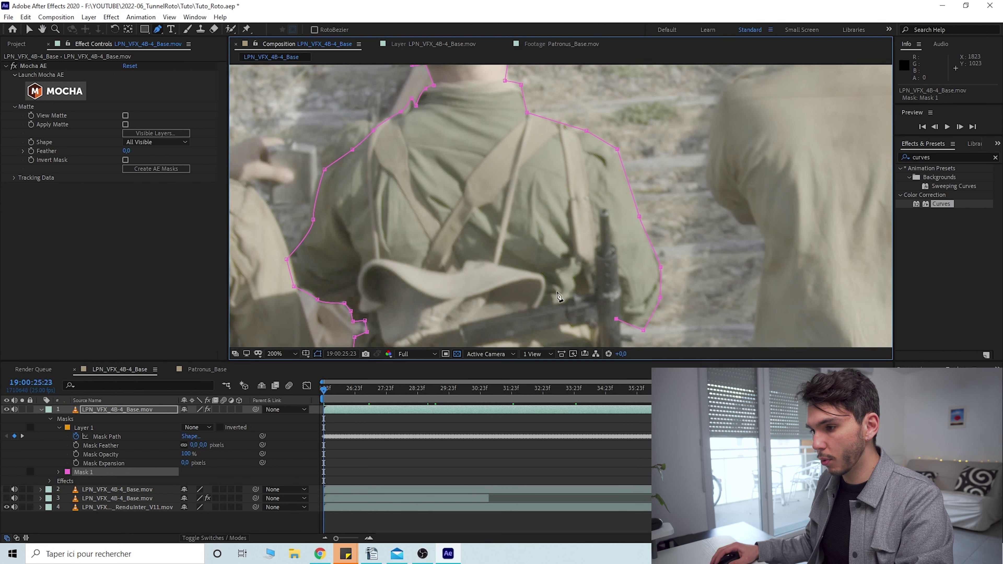
At 19:00:29:12, reshape Mask 1's neck and shoulder points toward the third person's raised arm.
{"action": "left_click_drag", "start_coordinate": [419, 296], "coordinate": [439, 319]}
{"action": "left_click", "coordinate": [437, 399]}
{"action": "left_click_drag", "start_coordinate": [500, 187], "coordinate": [559, 200]}
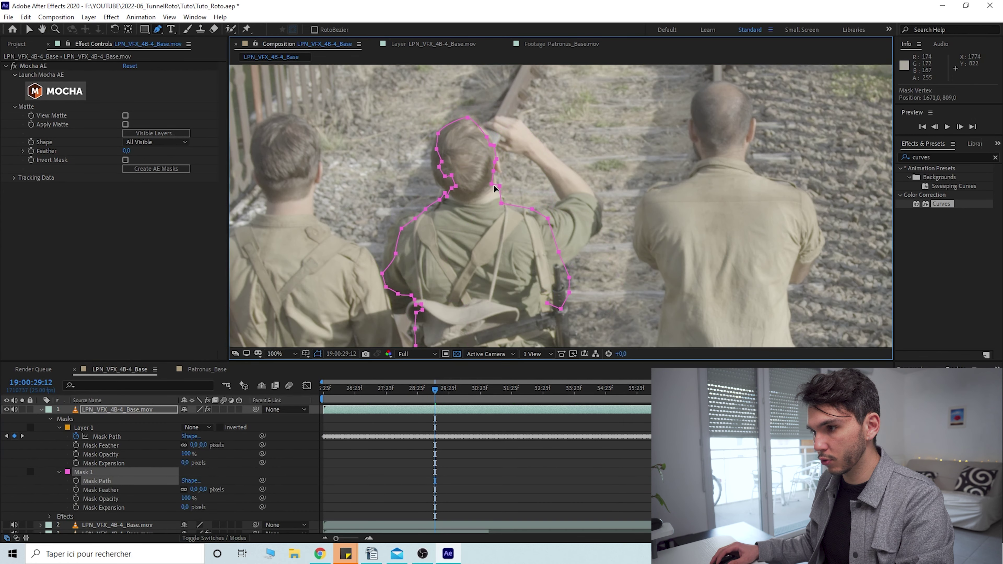
{"action": "left_click", "coordinate": [101, 492]}
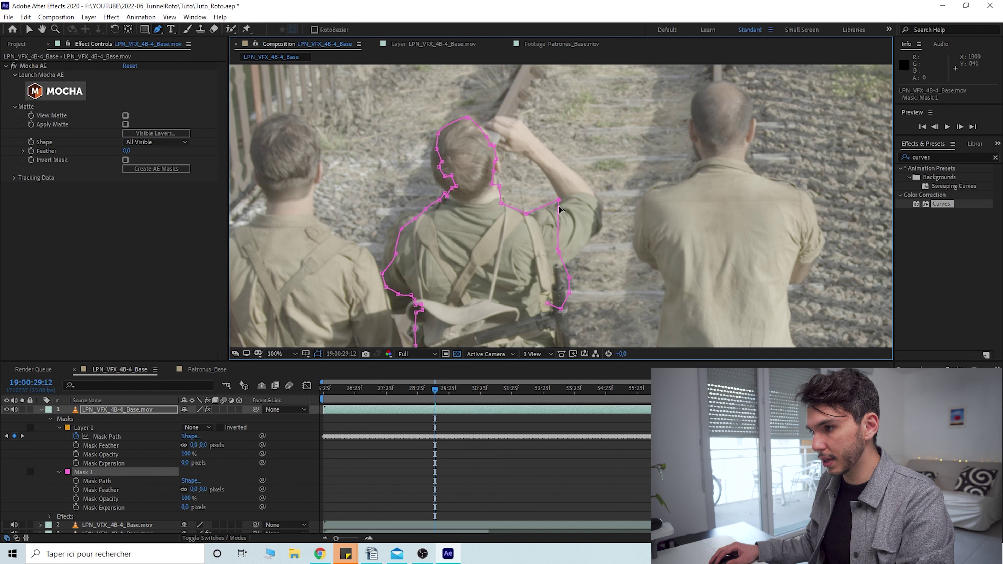
{"action": "scroll", "coordinate": [565, 203], "scroll_direction": "down", "scroll_amount": 2}
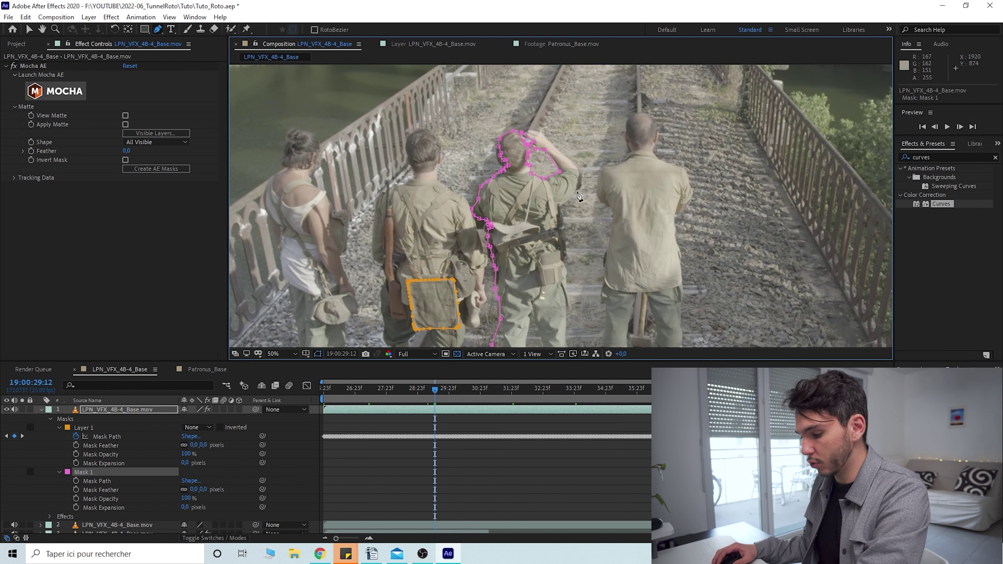
Return to 19:00:25:23 and delete Mask 1 from the top footage layer.
{"action": "left_click", "coordinate": [98, 480]}
{"action": "left_click_drag", "start_coordinate": [327, 394], "coordinate": [313, 397]}
{"action": "left_click", "coordinate": [287, 473]}
{"action": "left_click", "coordinate": [110, 472]}
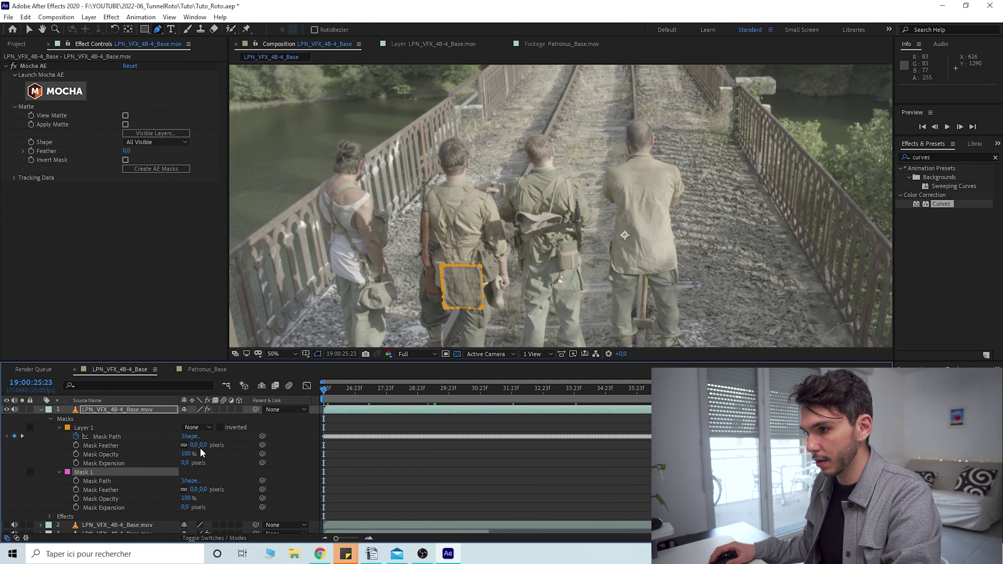
{"action": "key", "text": "Delete"}
Draw a closed Pen mask around the third person's head and neck and set its mode to None.
{"action": "scroll", "coordinate": [512, 272], "scroll_direction": "up", "scroll_amount": 4}
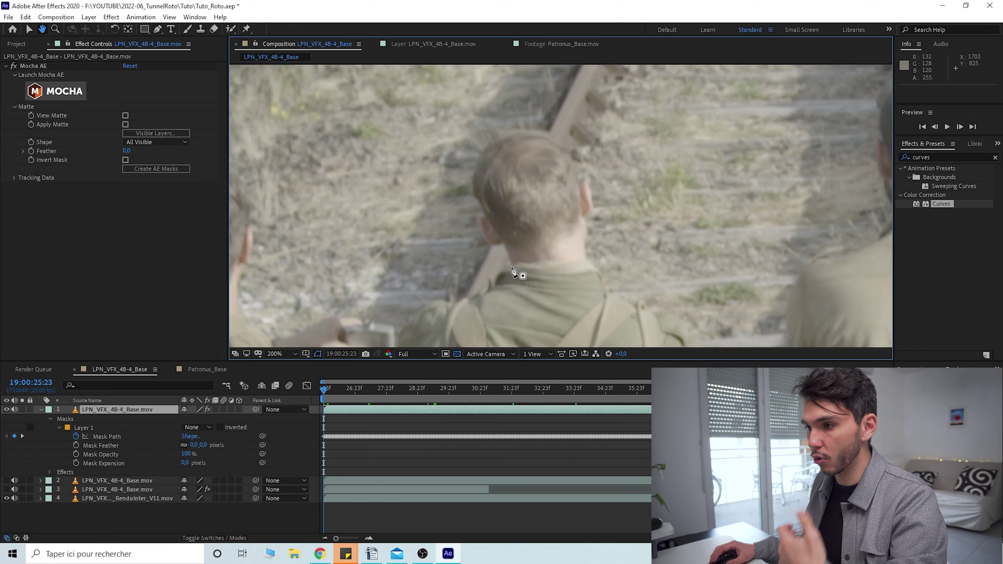
{"action": "key", "text": "ctrl+z"}
{"action": "left_click", "coordinate": [513, 275]}
{"action": "left_click_drag", "start_coordinate": [548, 234], "coordinate": [544, 243]}
{"action": "left_click_drag", "start_coordinate": [478, 271], "coordinate": [492, 262]}
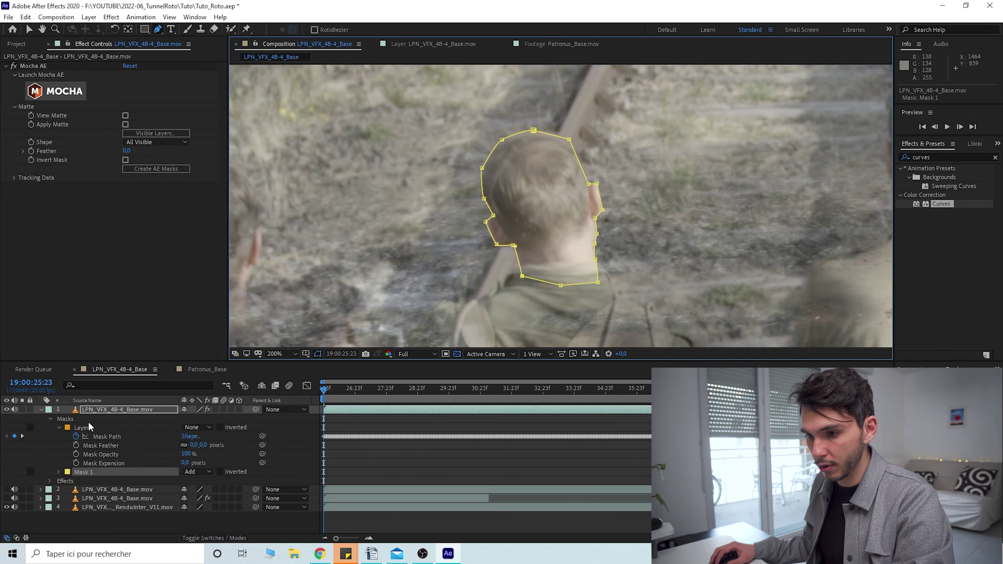
{"action": "left_click", "coordinate": [198, 474]}
{"action": "left_click", "coordinate": [209, 391]}
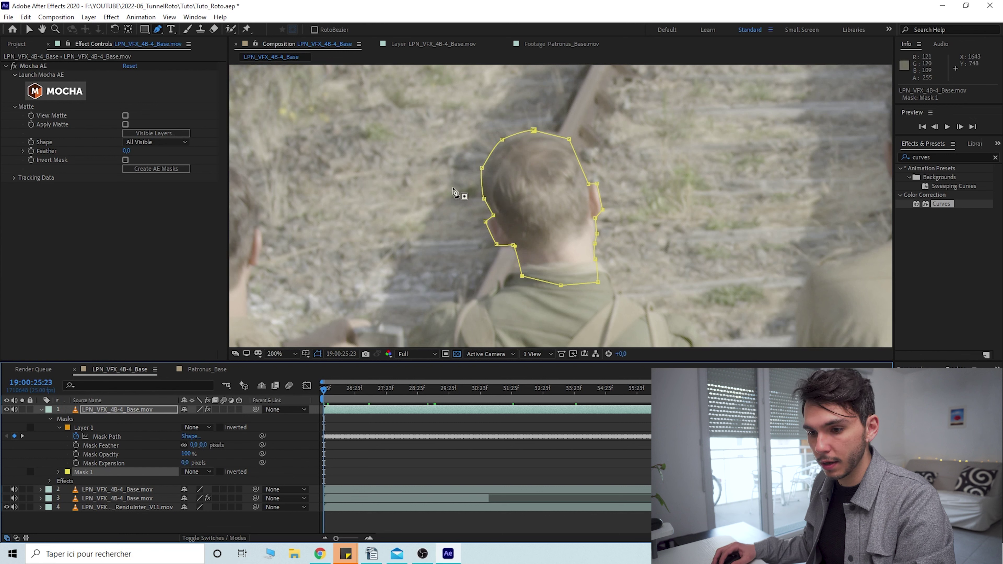
Change the outline color of the head and neck mask, Mask 1, to bright green.
{"action": "left_click", "coordinate": [67, 473]}
{"action": "left_click", "coordinate": [523, 303]}
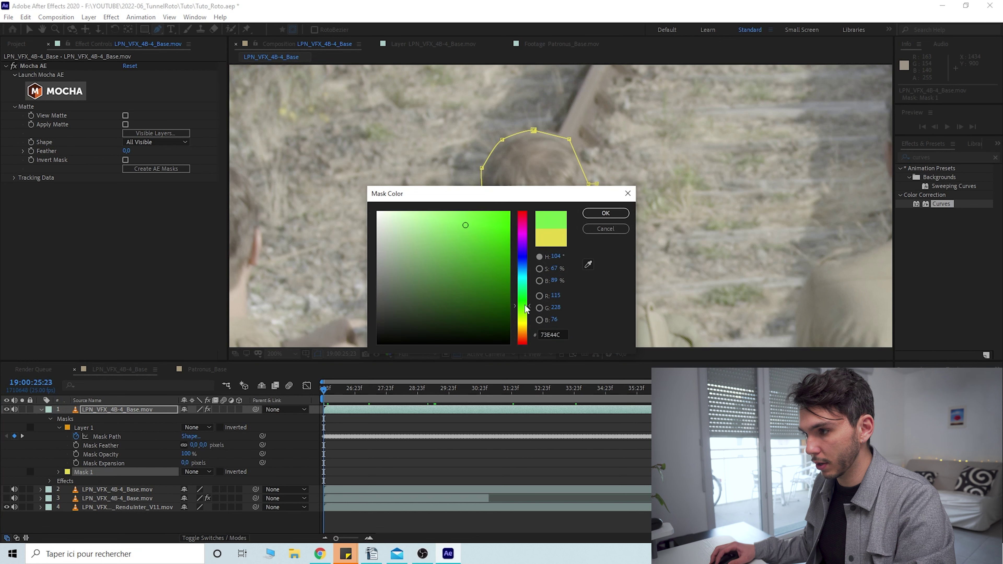
{"action": "left_click", "coordinate": [606, 213]}
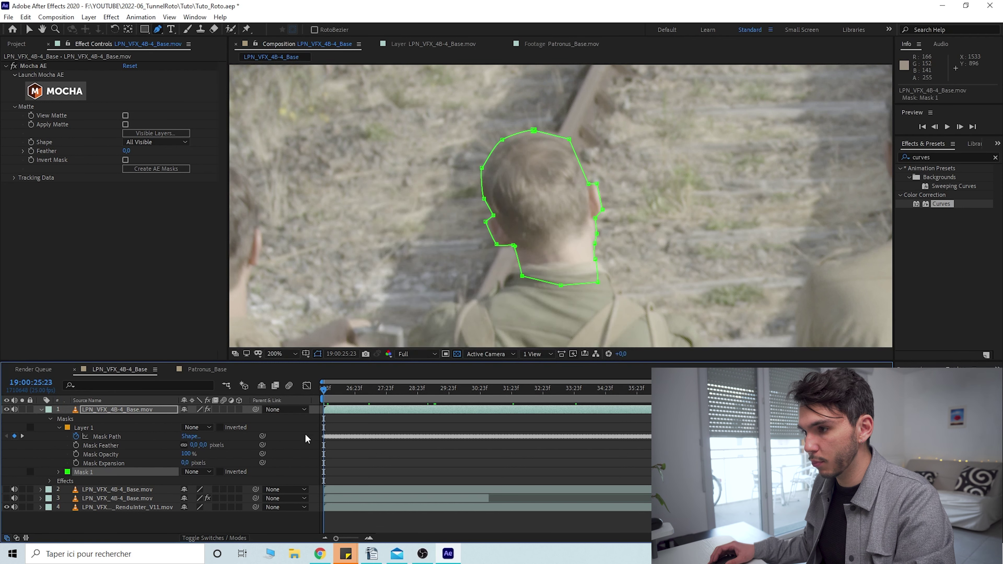
Apply the Sharpen effect to the top footage layer and set its Sharpen Amount to 55.
{"action": "left_click_drag", "start_coordinate": [510, 276], "coordinate": [455, 202]}
{"action": "scroll", "coordinate": [490, 236], "scroll_direction": "down", "scroll_amount": 1}
{"action": "left_click_drag", "start_coordinate": [492, 237], "coordinate": [540, 206]}
{"action": "scroll", "coordinate": [481, 216], "scroll_direction": "up", "scroll_amount": 1}
{"action": "key", "text": "g"}
{"action": "left_click_drag", "start_coordinate": [383, 308], "coordinate": [423, 259]}
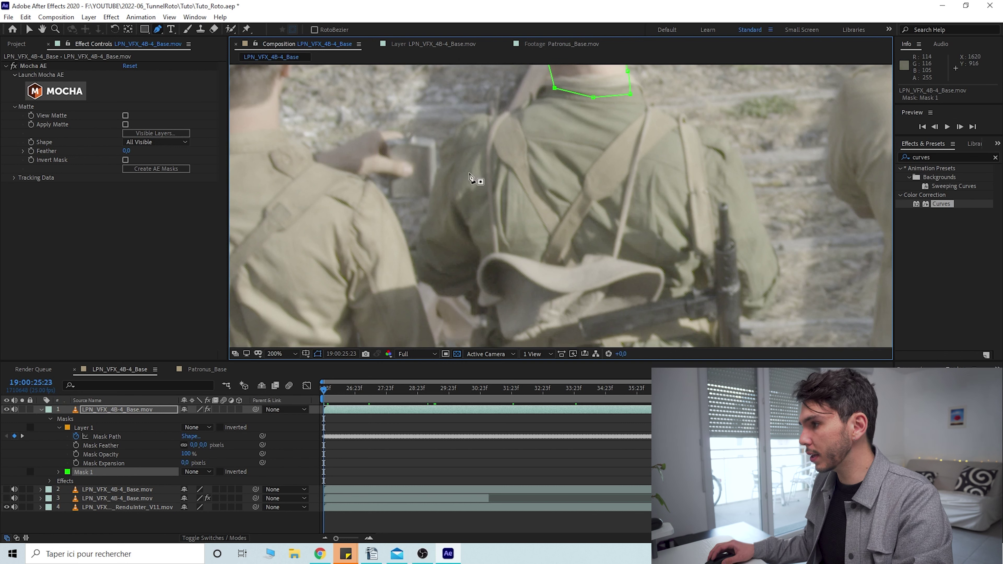
{"action": "left_click", "coordinate": [942, 158]}
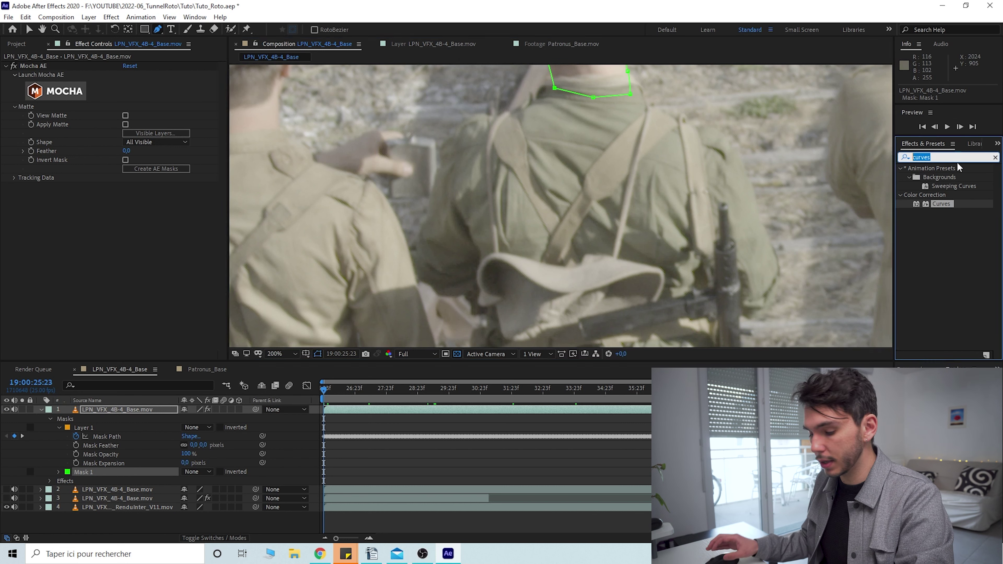
{"action": "left_click", "coordinate": [994, 158]}
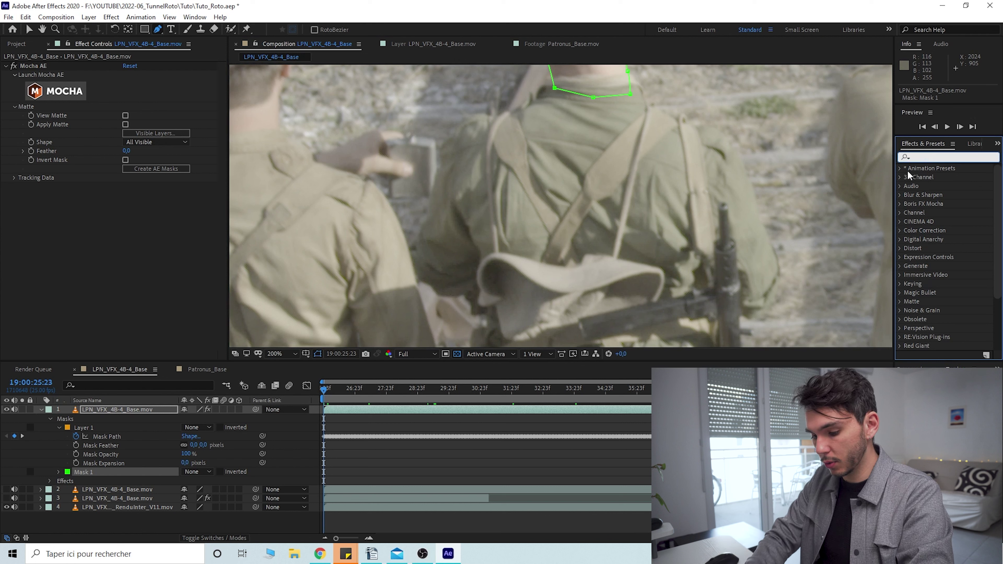
{"action": "type", "text": "sha"}
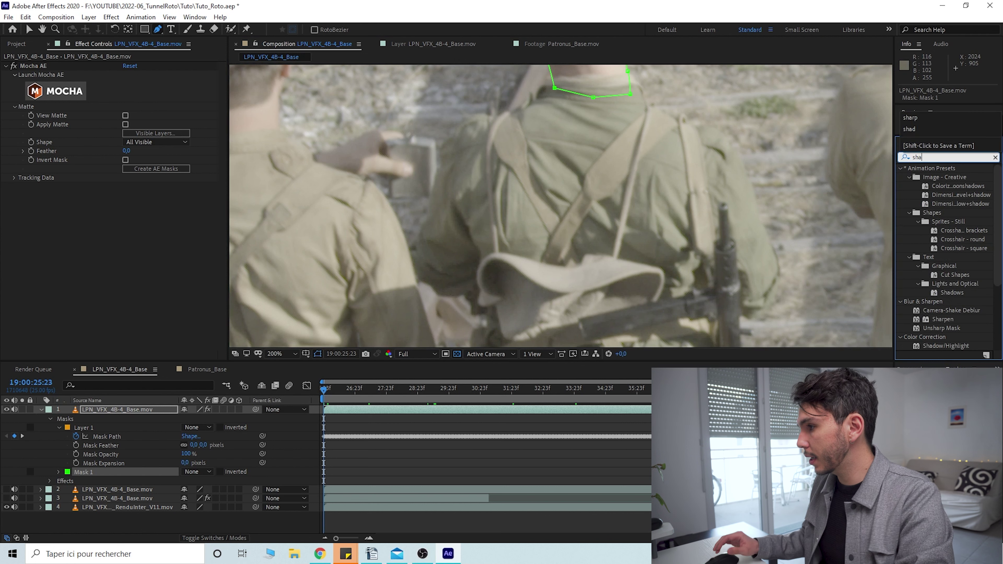
{"action": "type", "text": "rp"}
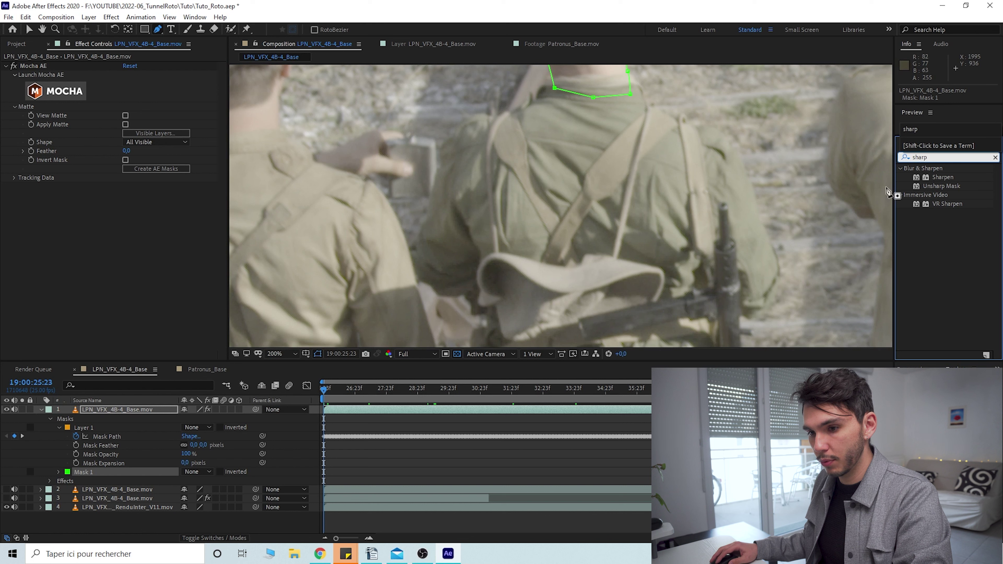
{"action": "left_click_drag", "start_coordinate": [943, 177], "coordinate": [113, 421]}
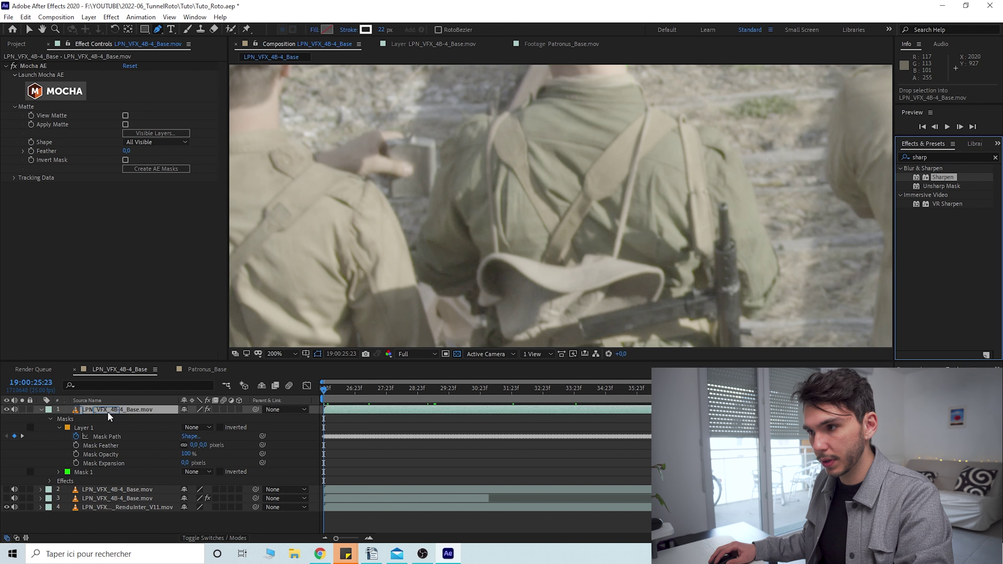
{"action": "left_click_drag", "start_coordinate": [125, 194], "coordinate": [167, 197]}
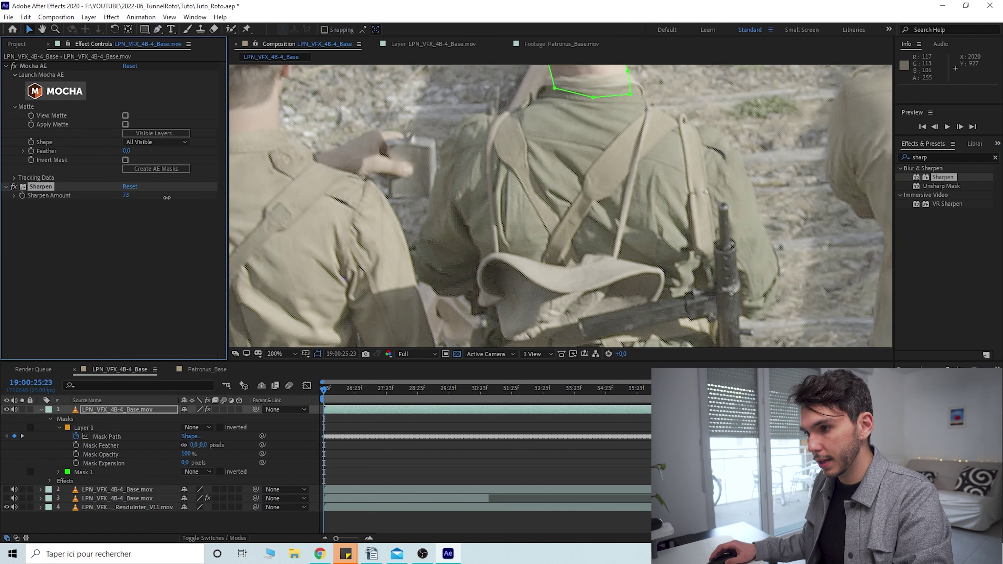
{"action": "left_click_drag", "start_coordinate": [454, 266], "coordinate": [449, 282]}
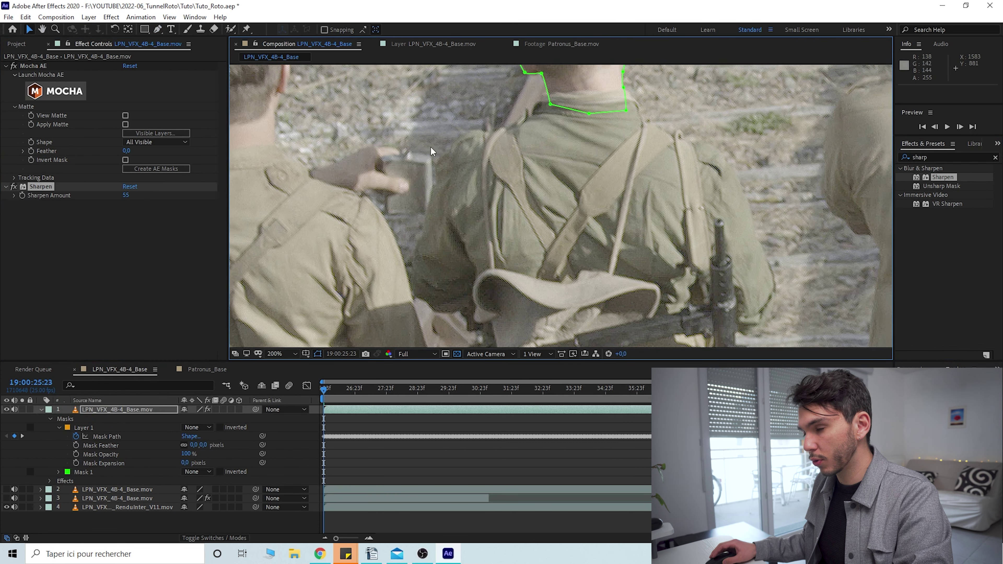
Add a Curves effect to the top footage layer and increase contrast by moving the RGB curve's black and white endpoints inward.
{"action": "left_click", "coordinate": [941, 154]}
{"action": "type", "text": "curves"}
{"action": "left_click_drag", "start_coordinate": [955, 208], "coordinate": [150, 253]}
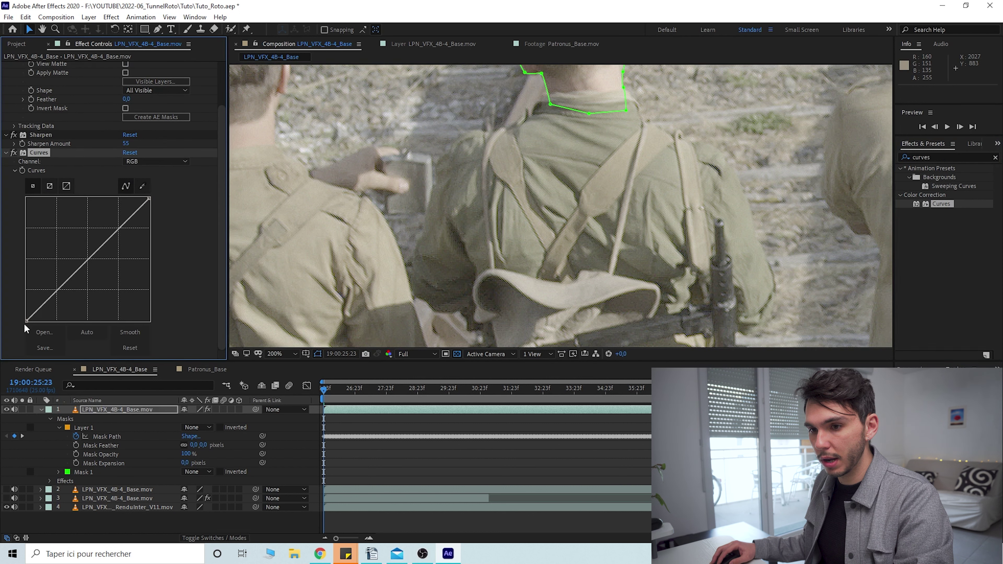
{"action": "left_click_drag", "start_coordinate": [26, 321], "coordinate": [38, 321]}
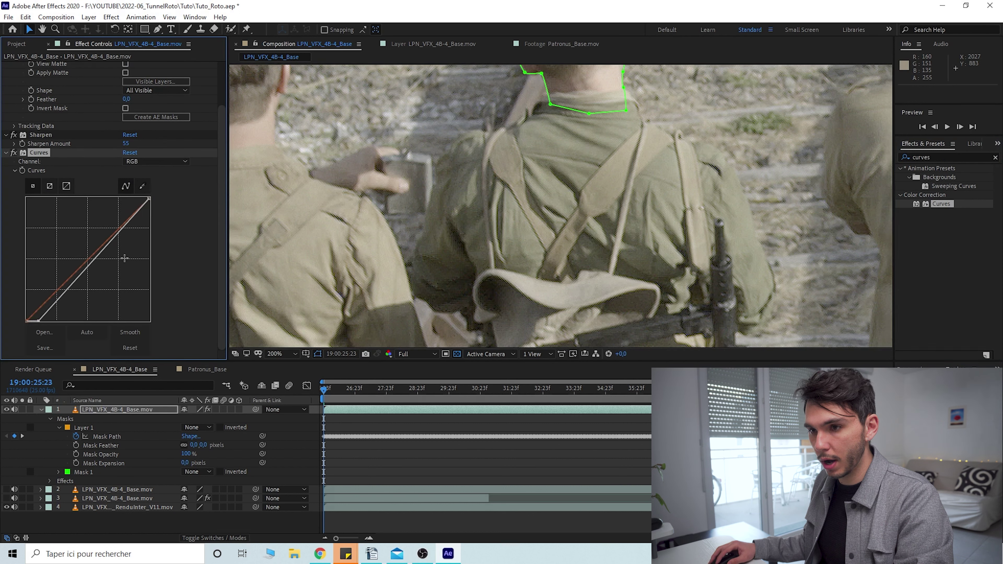
{"action": "left_click_drag", "start_coordinate": [149, 197], "coordinate": [129, 198]}
{"action": "mouse_move", "coordinate": [450, 190]}
{"action": "left_mouse_down"}
{"action": "mouse_move", "coordinate": [439, 249]}
{"action": "mouse_move", "coordinate": [448, 251]}
{"action": "mouse_move", "coordinate": [443, 202]}
{"action": "left_mouse_up"}
Turn off the Sharpen and Curves effects on the top footage layer for comparison, and undo both changes.
{"action": "left_click", "coordinate": [112, 409]}
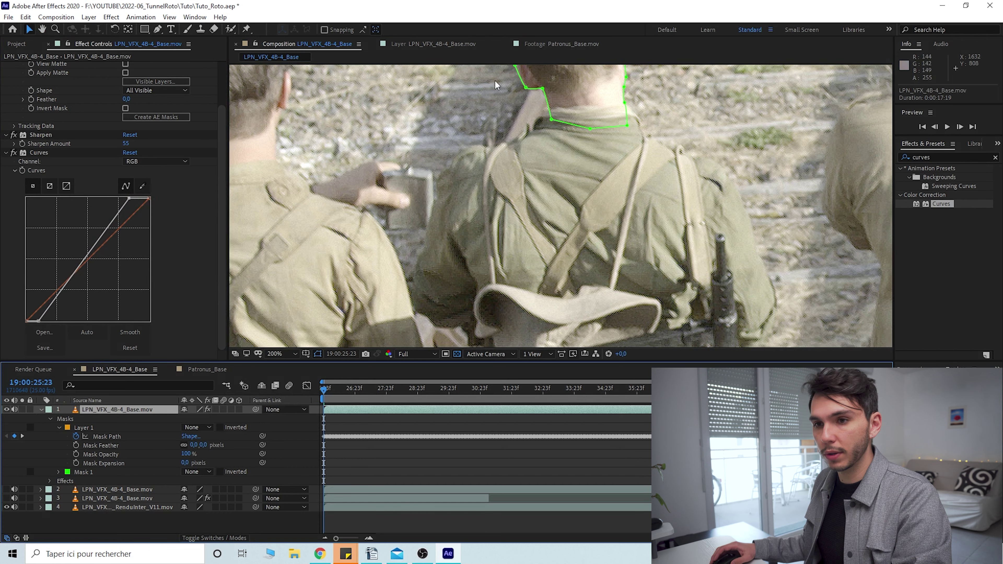
{"action": "left_click_drag", "start_coordinate": [557, 228], "coordinate": [485, 312]}
{"action": "left_click", "coordinate": [14, 135]}
{"action": "left_click", "coordinate": [14, 153]}
{"action": "key", "text": "ctrl+z"}
{"action": "key", "text": "ctrl+z"}
Draw a separate Pen mask along the third person's left shoulder and arm, closing it across the back.
{"action": "left_click_drag", "start_coordinate": [419, 209], "coordinate": [514, 194]}
{"action": "scroll", "coordinate": [519, 205], "scroll_direction": "up", "scroll_amount": 1}
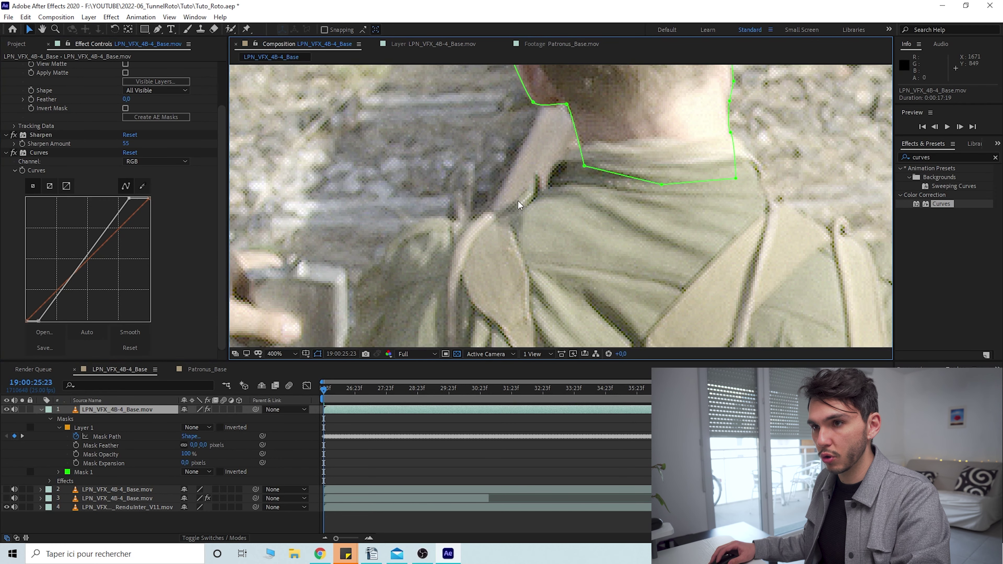
{"action": "left_click", "coordinate": [157, 30]}
{"action": "left_click_drag", "start_coordinate": [530, 195], "coordinate": [526, 197]}
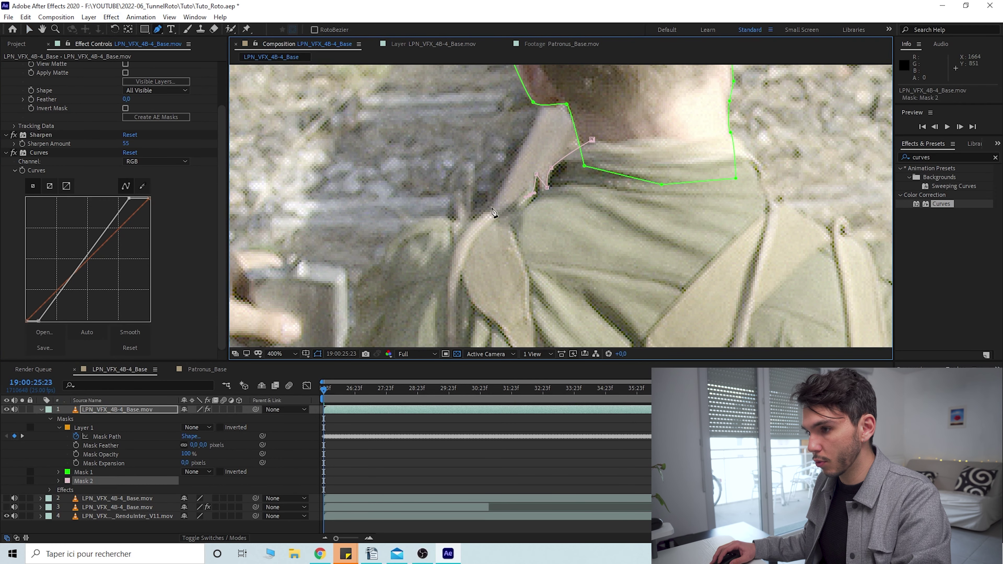
{"action": "left_click_drag", "start_coordinate": [403, 228], "coordinate": [449, 162]}
{"action": "left_click", "coordinate": [387, 264]}
{"action": "left_click", "coordinate": [420, 183]}
{"action": "left_click_drag", "start_coordinate": [423, 223], "coordinate": [465, 198]}
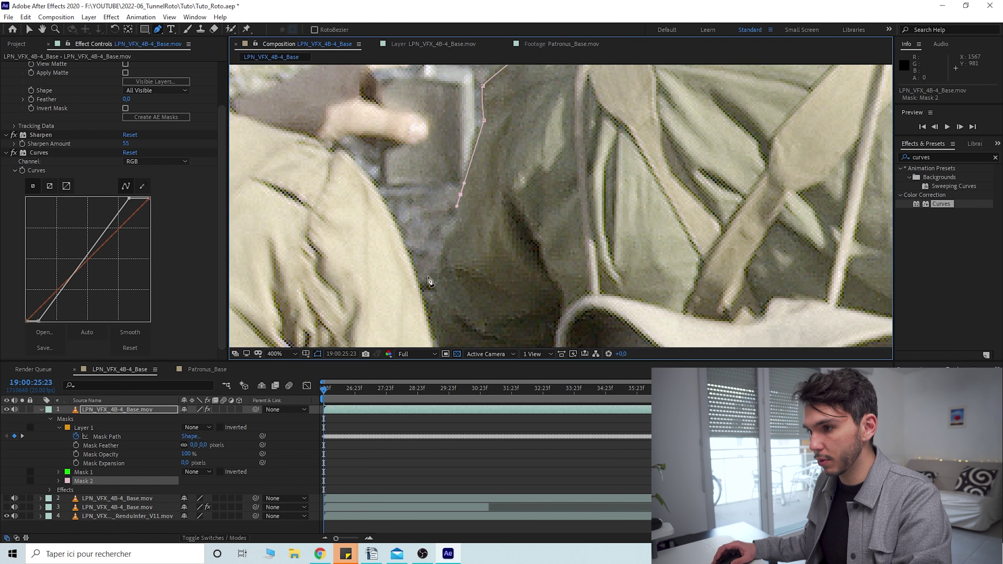
{"action": "left_click", "coordinate": [429, 297]}
{"action": "left_click_drag", "start_coordinate": [430, 332], "coordinate": [437, 198]}
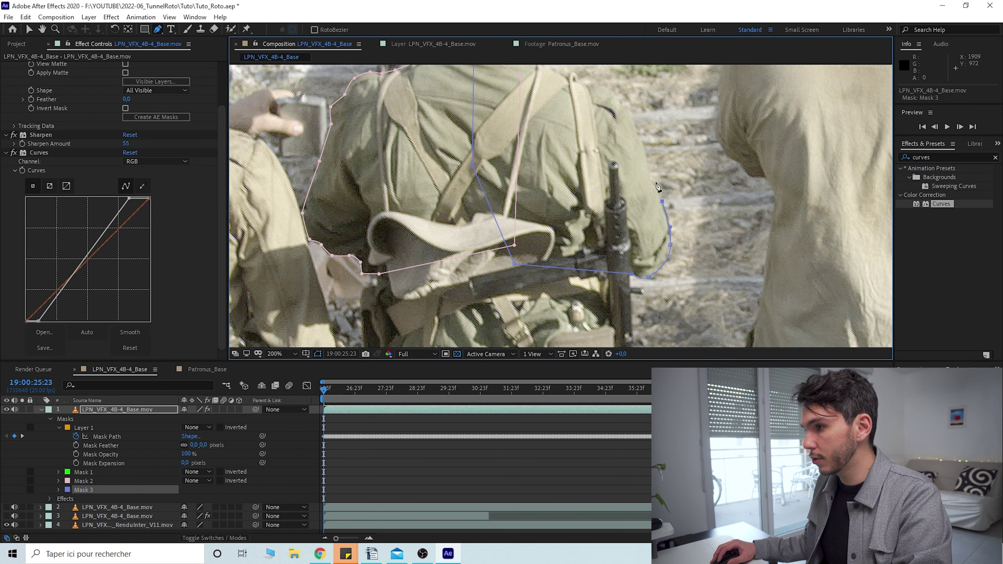
Complete the Pen mask around the third person's right shoulder, arm and half of the back, and set its mode to None.
{"action": "left_click_drag", "start_coordinate": [637, 129], "coordinate": [607, 163]}
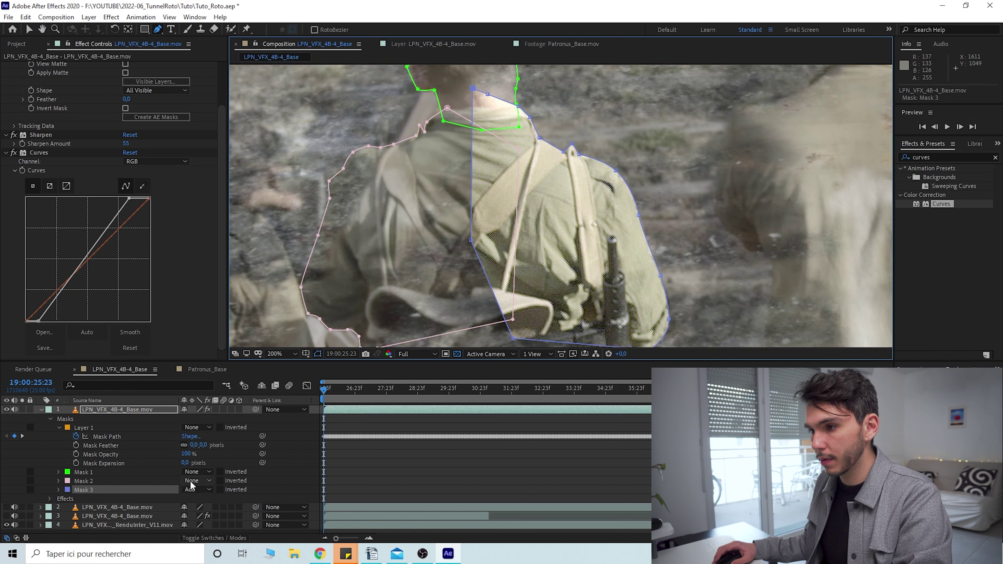
{"action": "left_click", "coordinate": [190, 486]}
{"action": "left_click", "coordinate": [191, 409]}
{"action": "scroll", "coordinate": [546, 219], "scroll_direction": "down", "scroll_amount": 2}
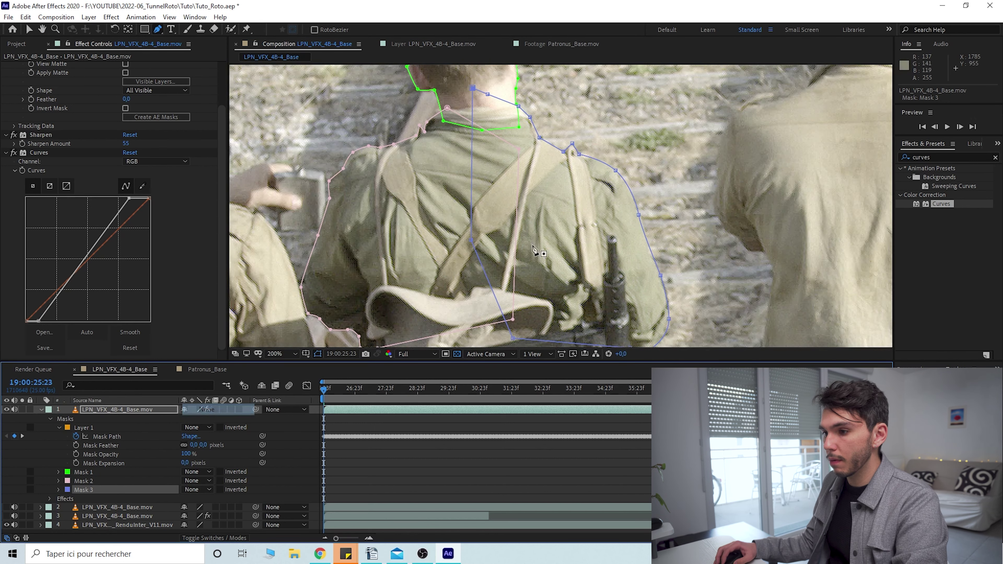
{"action": "left_click_drag", "start_coordinate": [545, 217], "coordinate": [526, 239]}
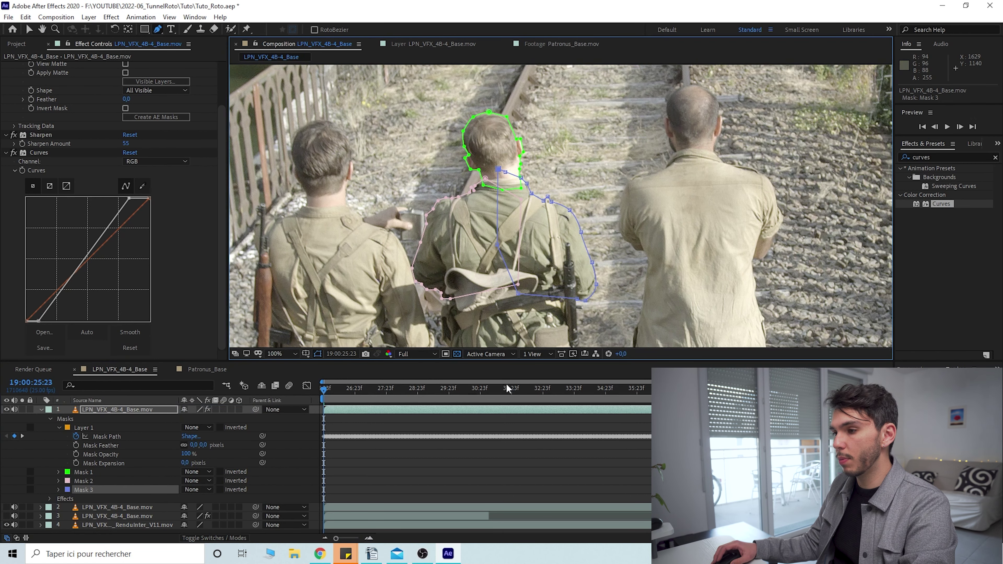
At 19:00:30:20, try moving Mask 3 over the third person's right shoulder without a path keyframe.
{"action": "left_click", "coordinate": [489, 389]}
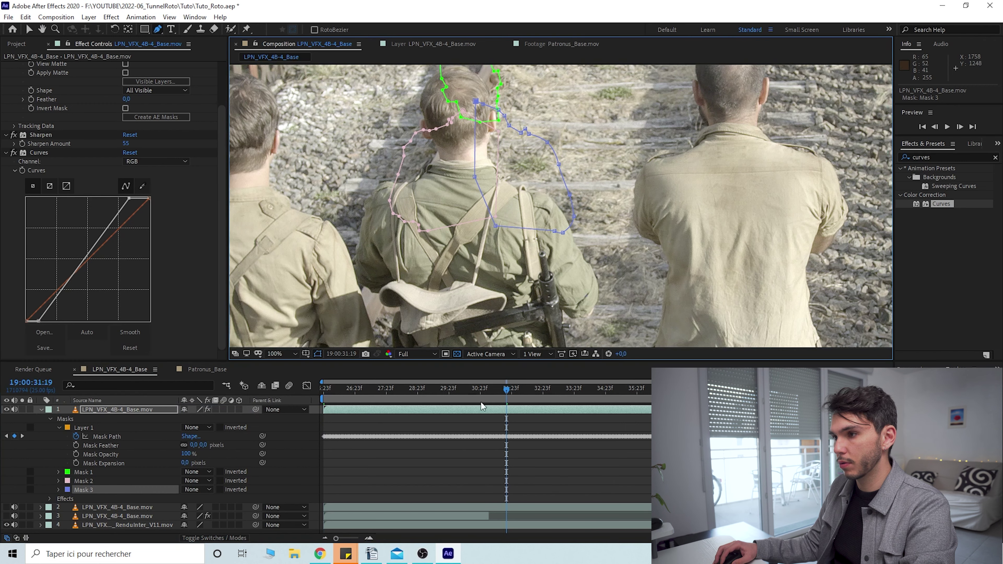
{"action": "left_click", "coordinate": [477, 390]}
{"action": "left_click_drag", "start_coordinate": [576, 217], "coordinate": [568, 283]}
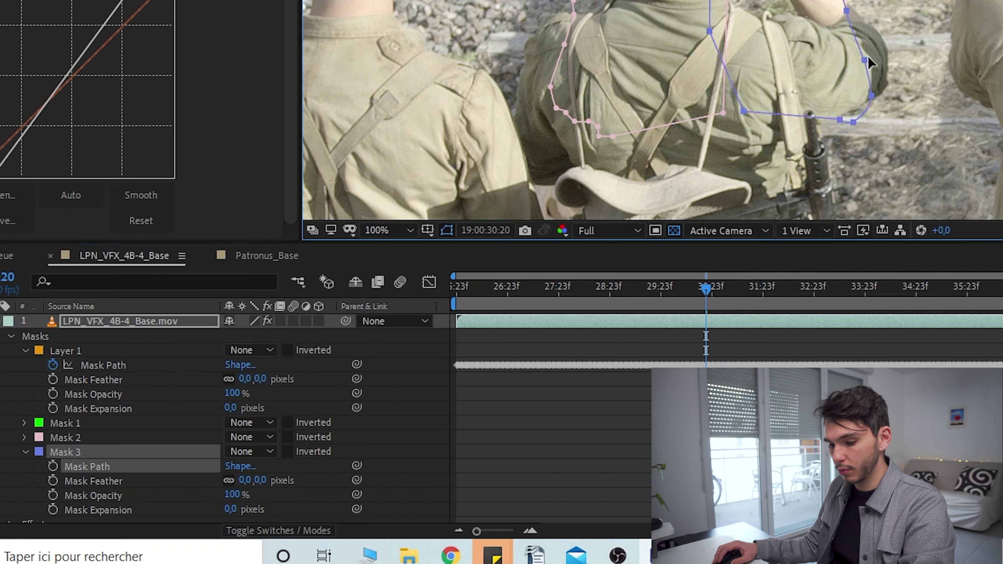
{"action": "left_click_drag", "start_coordinate": [575, 245], "coordinate": [566, 255]}
{"action": "left_click_drag", "start_coordinate": [852, 72], "coordinate": [842, 82]}
Start keyframing Mask 3's path at 19:00:25:23, and at 19:00:30:20 move the mask down onto the third person's right shoulder.
{"action": "left_click_drag", "start_coordinate": [509, 295], "coordinate": [442, 310]}
{"action": "left_click", "coordinate": [54, 467]}
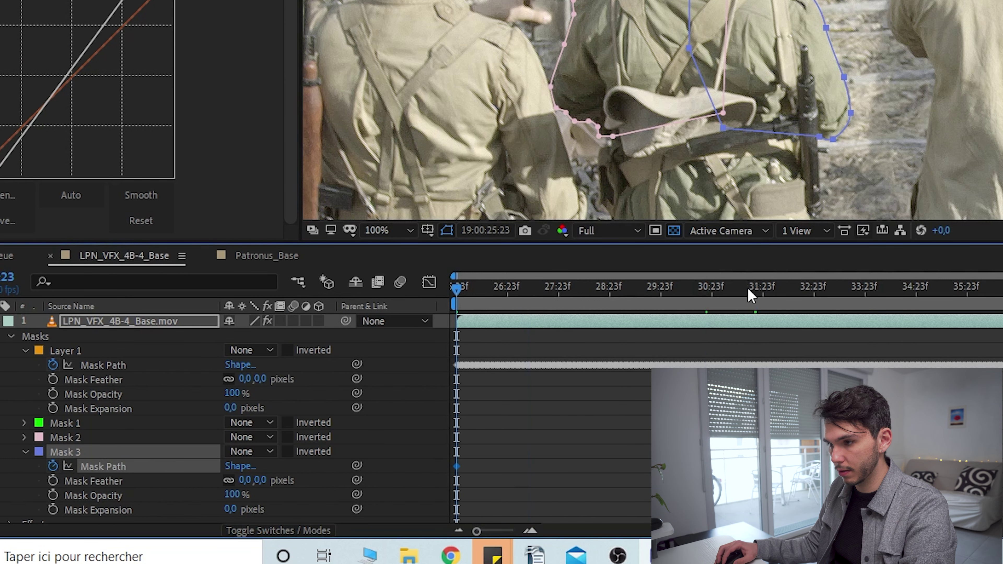
{"action": "left_click", "coordinate": [705, 305]}
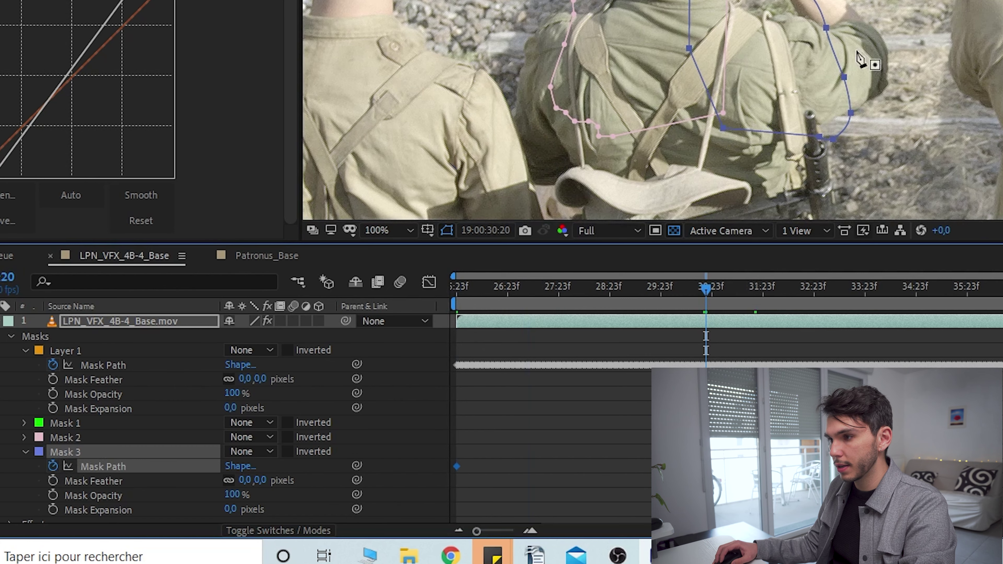
{"action": "scroll", "coordinate": [841, 16], "scroll_direction": "up", "scroll_amount": 1}
{"action": "left_click_drag", "start_coordinate": [816, 70], "coordinate": [900, 0]}
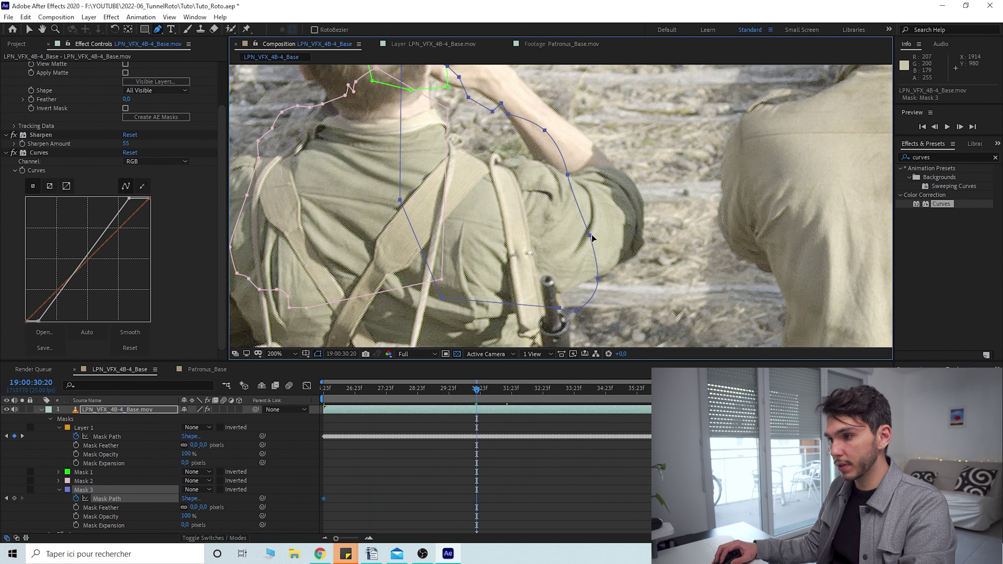
{"action": "left_click_drag", "start_coordinate": [590, 235], "coordinate": [582, 280]}
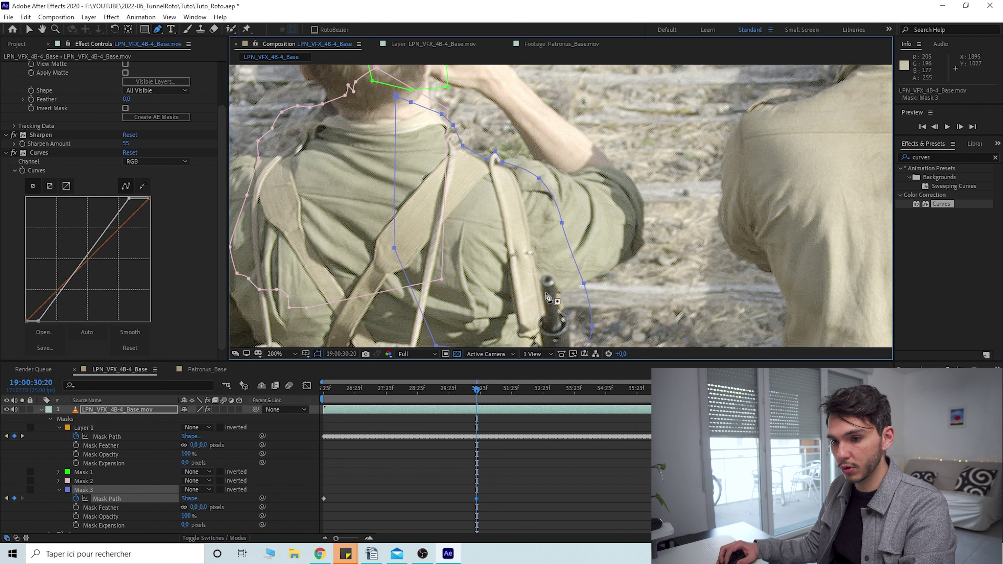
{"action": "left_click", "coordinate": [105, 509]}
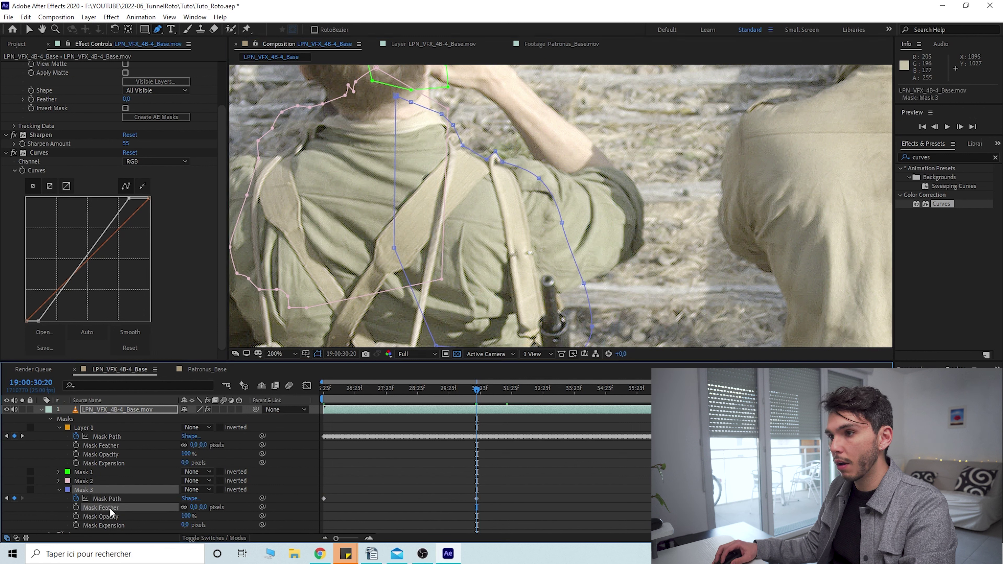
Reshape Mask 3's points at 19:00:30:20 to follow the neck, the right shoulder and the sleeve of the raised arm.
{"action": "left_click_drag", "start_coordinate": [459, 141], "coordinate": [434, 110]}
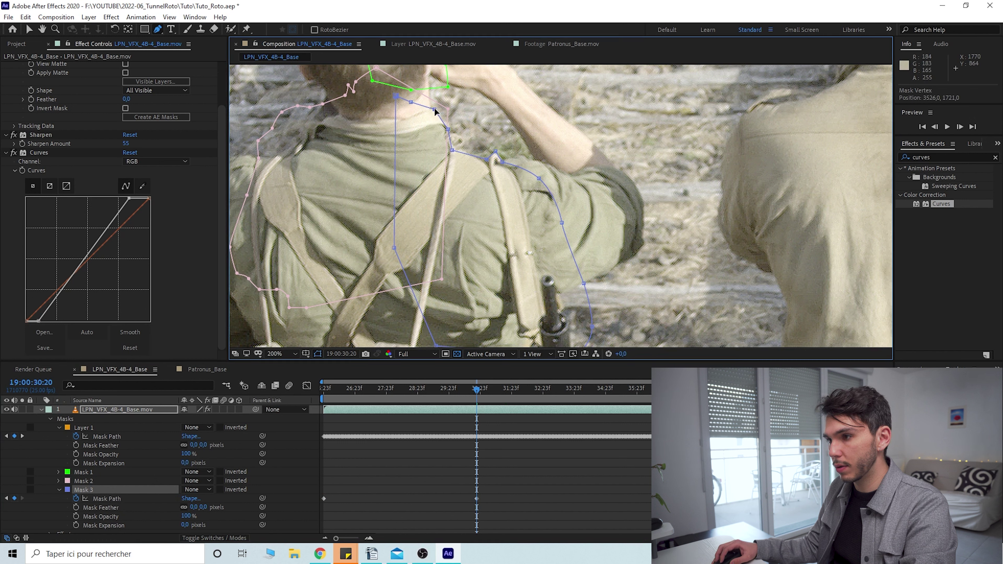
{"action": "left_click", "coordinate": [539, 178]}
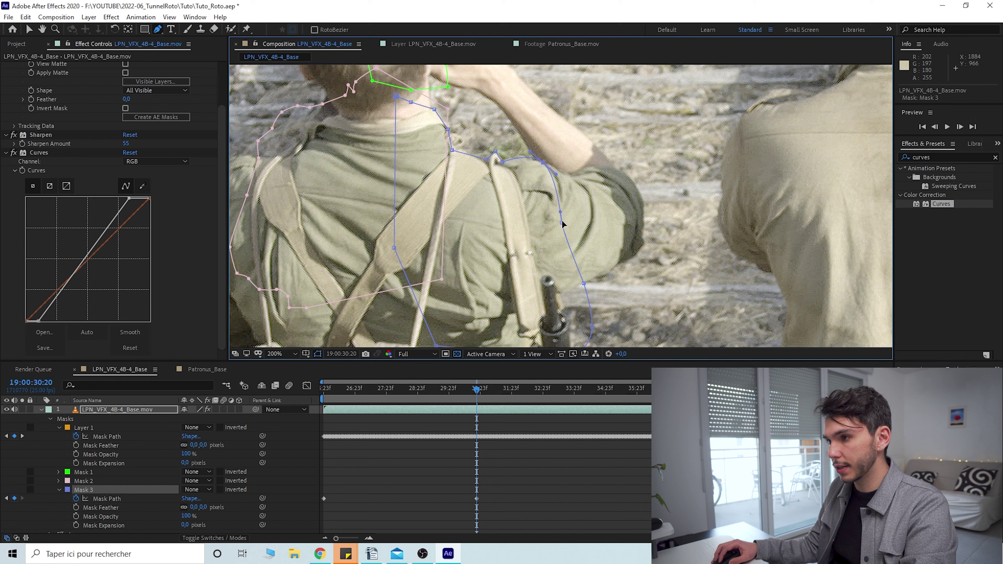
{"action": "left_click_drag", "start_coordinate": [562, 223], "coordinate": [578, 199]}
{"action": "left_click_drag", "start_coordinate": [612, 221], "coordinate": [630, 204]}
{"action": "left_click_drag", "start_coordinate": [541, 316], "coordinate": [519, 272]}
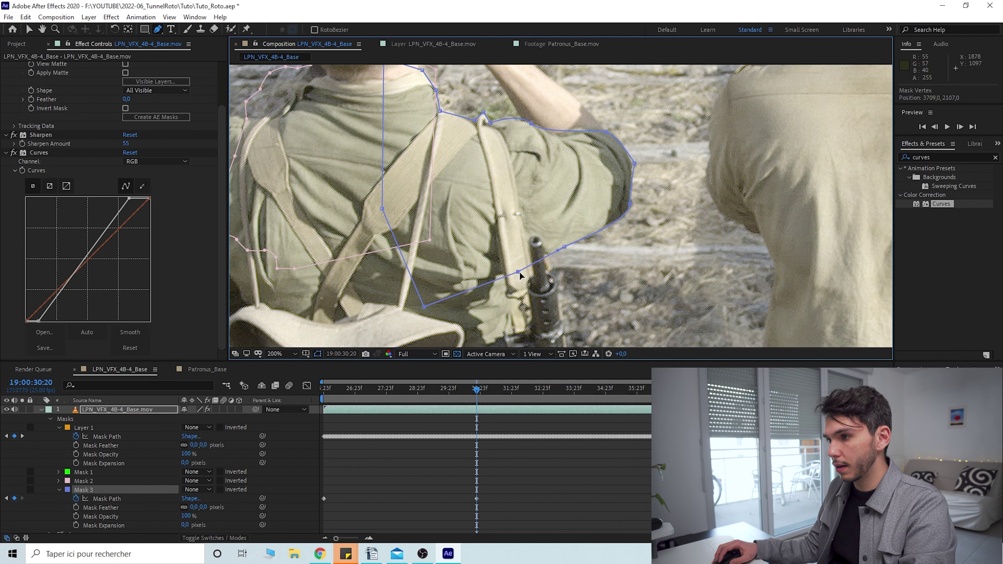
Draw a closed Pen mask around the third person's raised right hand and forearm at 19:00:30:20.
{"action": "scroll", "coordinate": [526, 261], "scroll_direction": "down", "scroll_amount": 1}
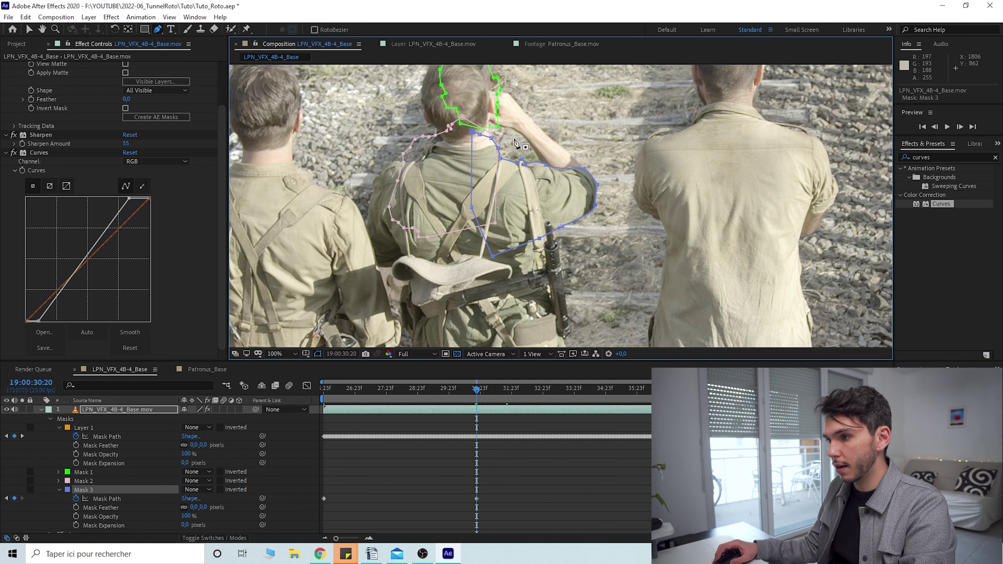
{"action": "left_click_drag", "start_coordinate": [531, 174], "coordinate": [546, 225]}
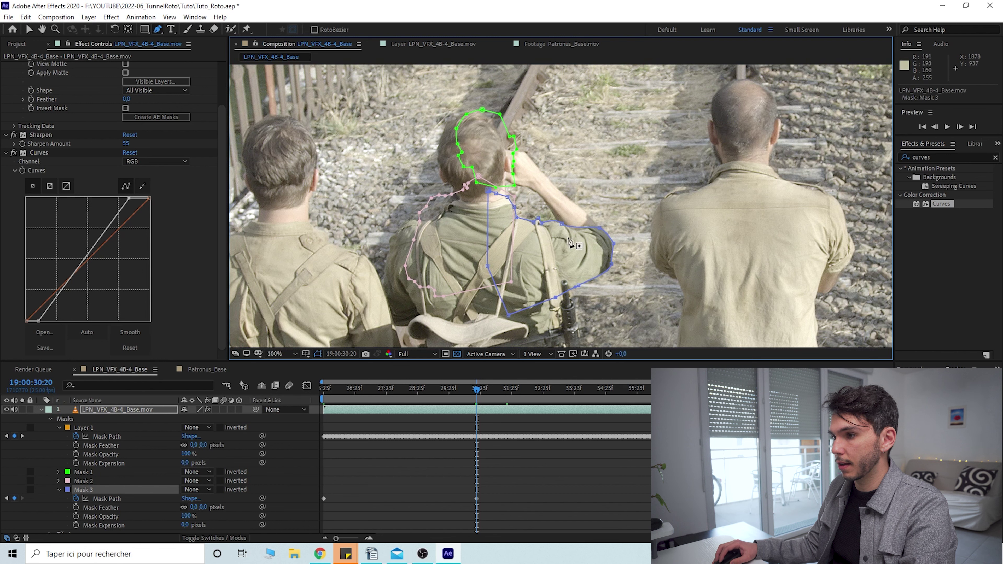
{"action": "scroll", "coordinate": [569, 242], "scroll_direction": "up", "scroll_amount": 1}
{"action": "left_click", "coordinate": [564, 271]}
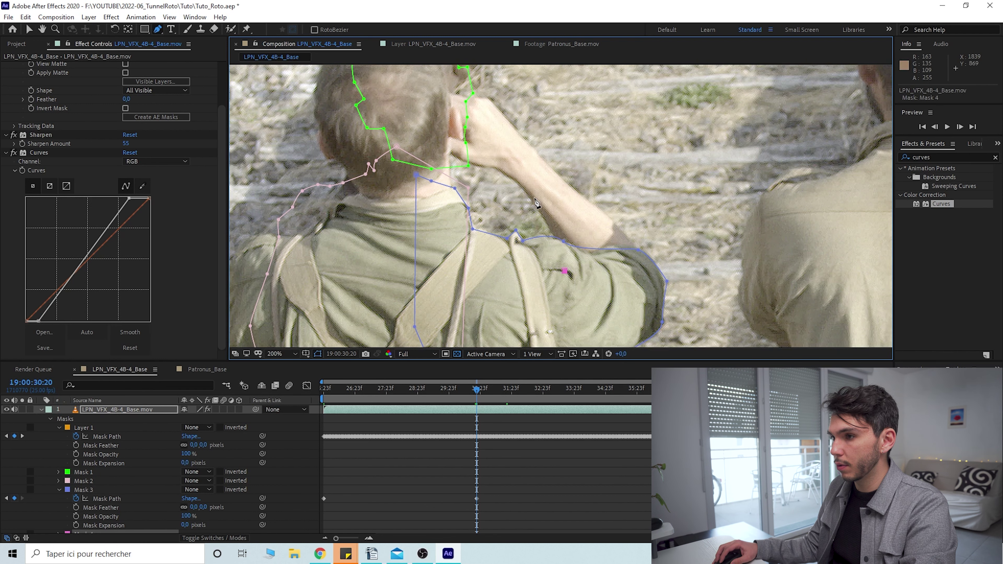
{"action": "left_click", "coordinate": [577, 193]}
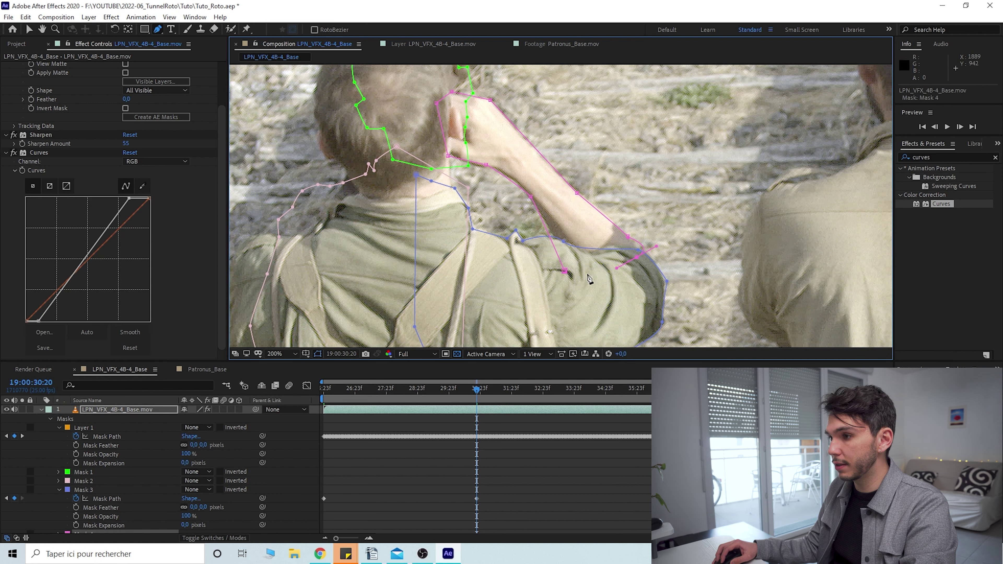
{"action": "left_click", "coordinate": [588, 273]}
{"action": "left_click", "coordinate": [566, 271]}
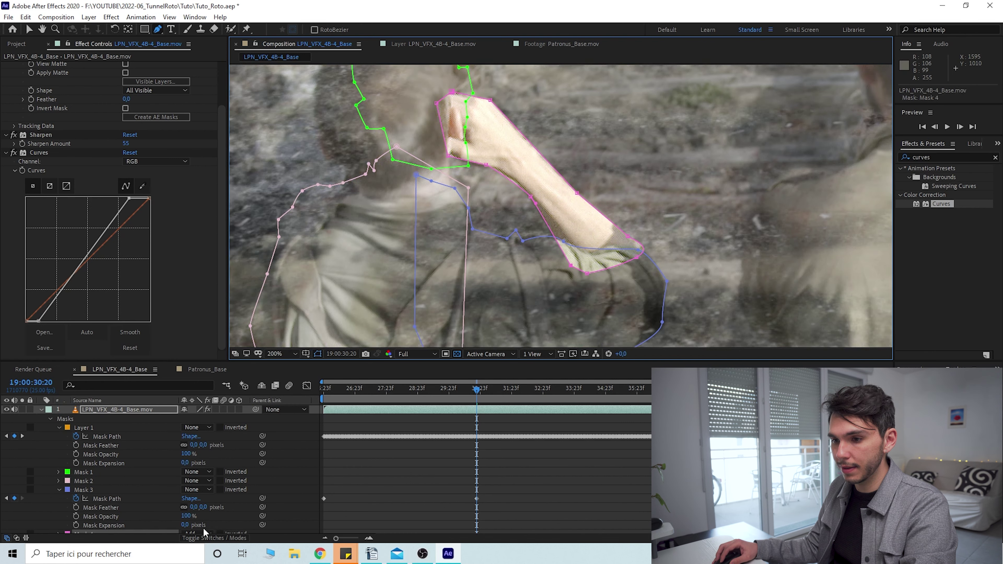
Set Mask 4's mode to None so it does not cut out the footage.
{"action": "scroll", "coordinate": [185, 508], "scroll_direction": "down", "scroll_amount": 1}
{"action": "left_click", "coordinate": [197, 507]}
{"action": "left_click", "coordinate": [208, 428]}
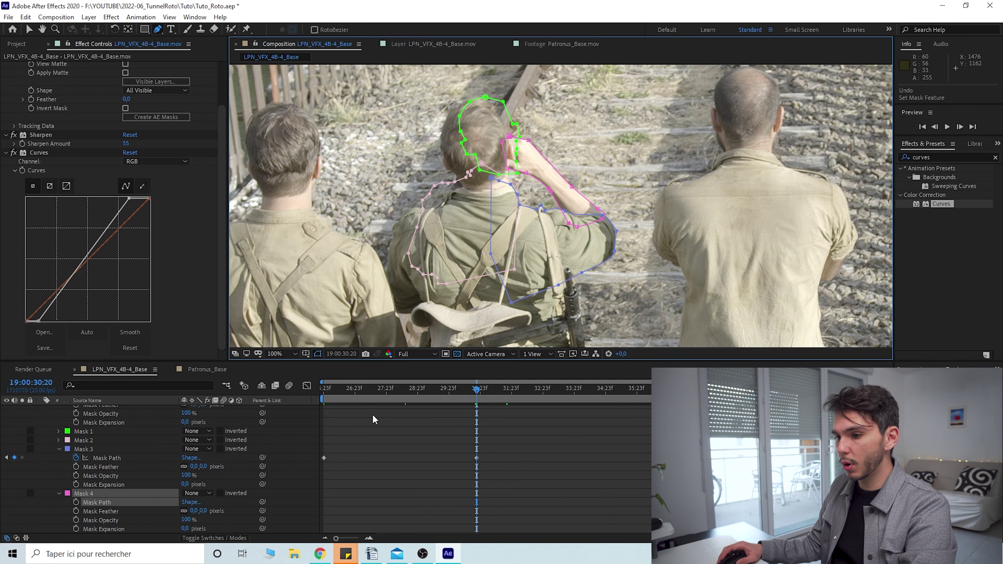
{"action": "left_click_drag", "start_coordinate": [453, 282], "coordinate": [428, 308]}
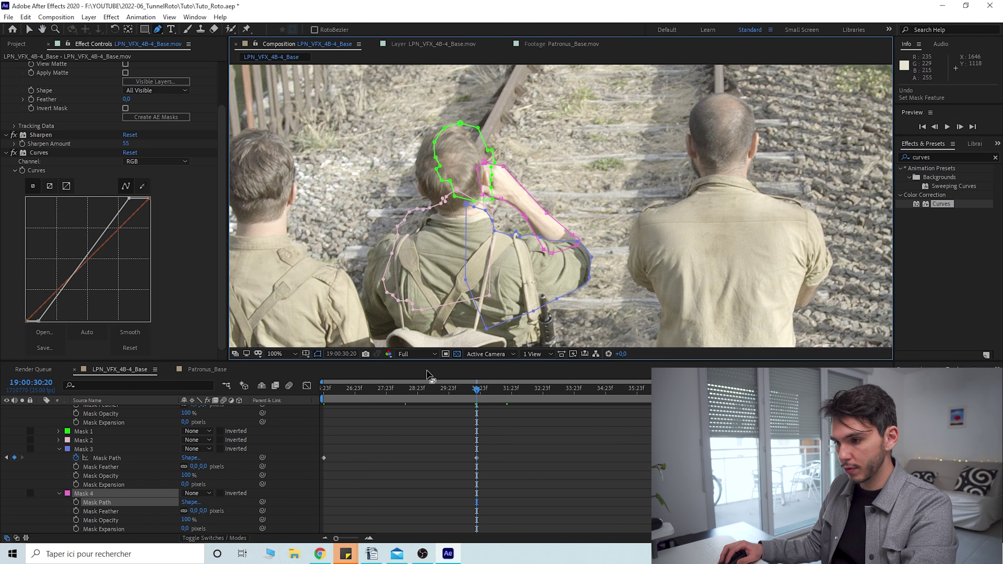
Delete Mask 3's path keyframe at 19:00:30:20 and return to 19:00:25:23.
{"action": "left_click_drag", "start_coordinate": [520, 427], "coordinate": [473, 476]}
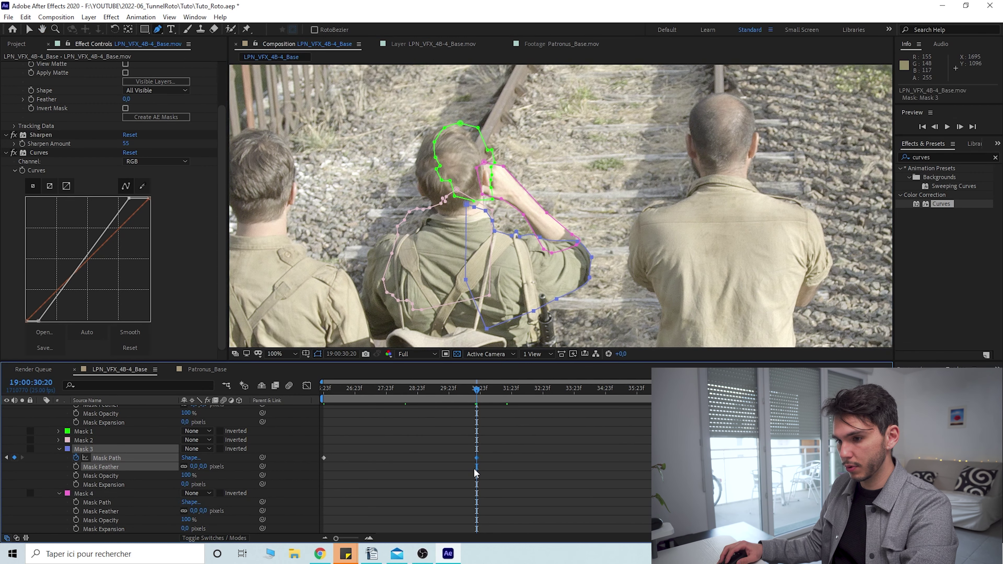
{"action": "key", "text": "Delete"}
{"action": "left_click_drag", "start_coordinate": [429, 383], "coordinate": [323, 383]}
{"action": "left_click_drag", "start_coordinate": [327, 310], "coordinate": [371, 302]}
Delete Mask 4, Mask 3 and Mask 2, keeping only Mask 1 around the third person's head besides the Layer 1 mask.
{"action": "left_click", "coordinate": [82, 493]}
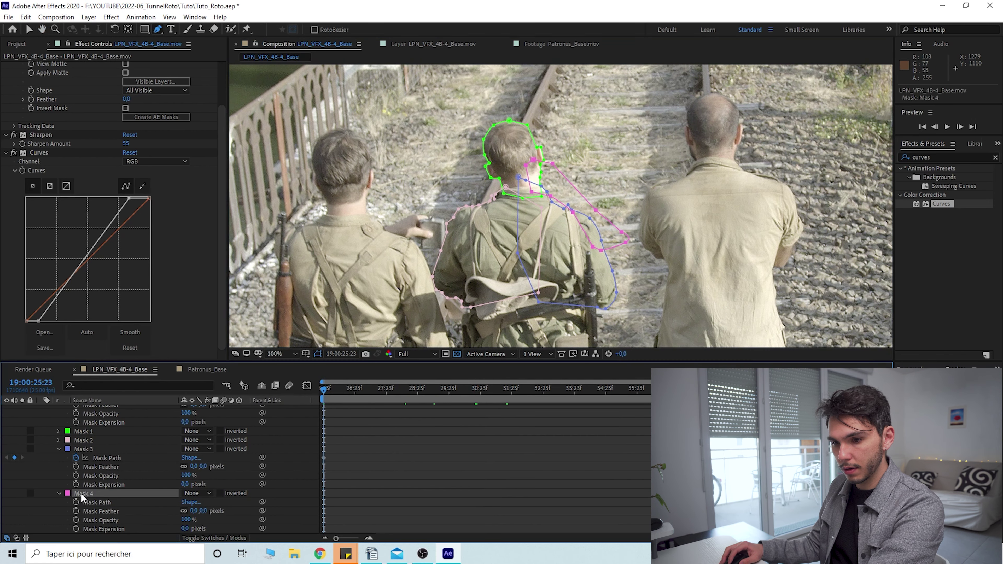
{"action": "key", "text": "Delete"}
{"action": "left_click", "coordinate": [94, 454]}
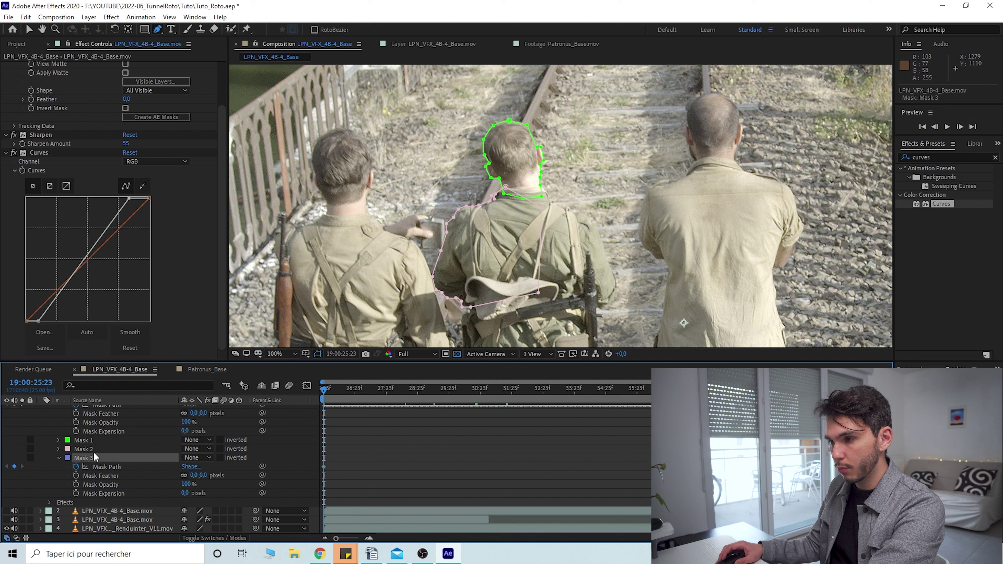
{"action": "key", "text": "Delete"}
{"action": "left_click", "coordinate": [81, 480]}
{"action": "key", "text": "Delete"}
{"action": "scroll", "coordinate": [526, 280], "scroll_direction": "up", "scroll_amount": 1}
Start keyframing Mask 1's path at 19:00:25:23.
{"action": "left_click_drag", "start_coordinate": [536, 200], "coordinate": [571, 207]}
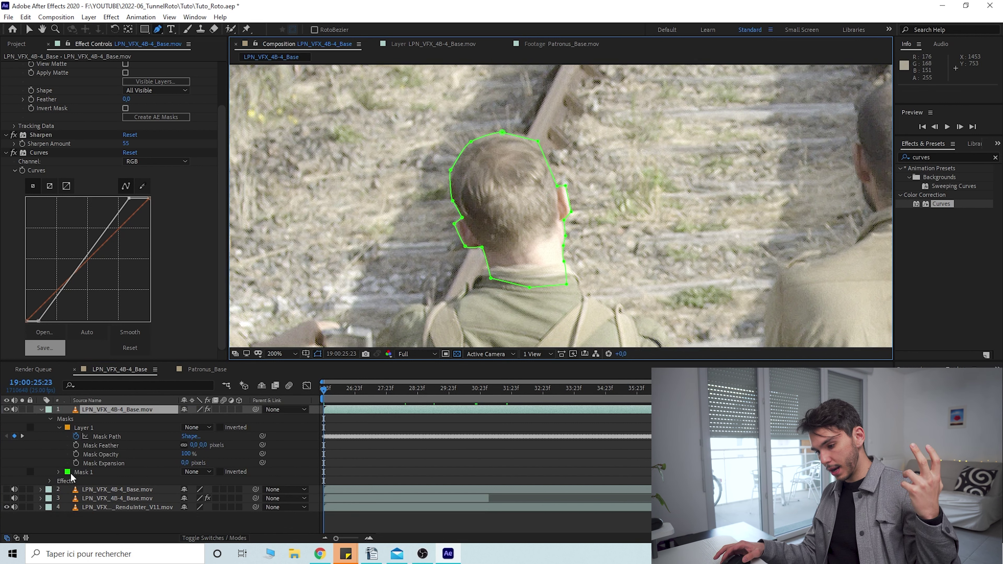
{"action": "left_click", "coordinate": [58, 471]}
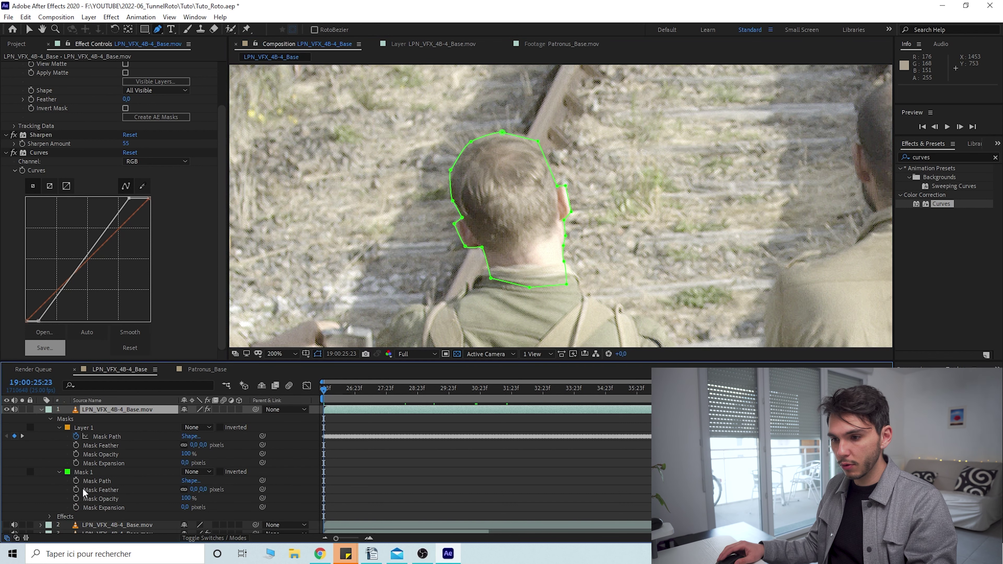
{"action": "left_click", "coordinate": [76, 481]}
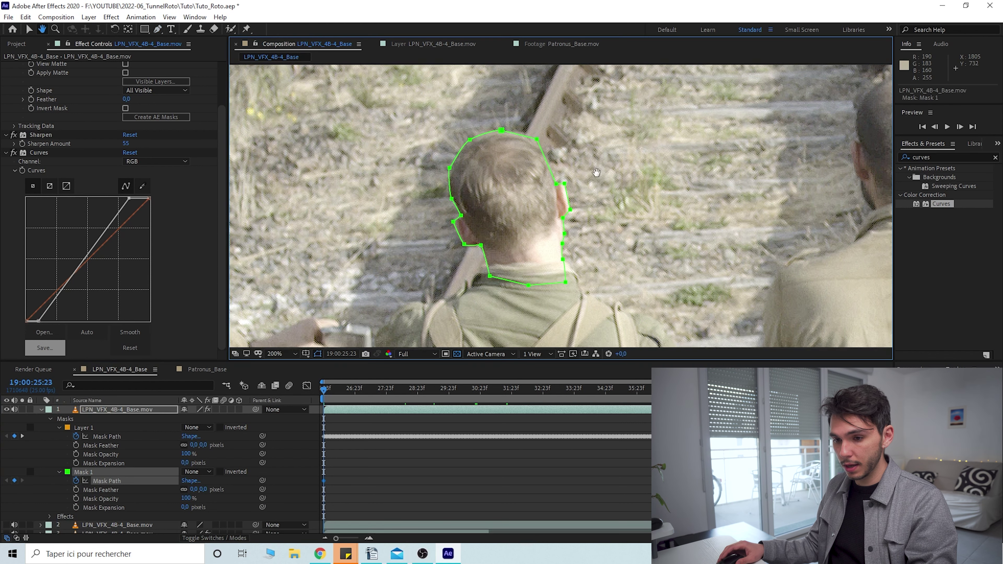
{"action": "mouse_move", "coordinate": [551, 285]}
{"action": "left_mouse_down"}
{"action": "mouse_move", "coordinate": [528, 220]}
{"action": "mouse_move", "coordinate": [526, 266]}
{"action": "left_mouse_up"}
{"action": "scroll", "coordinate": [514, 292], "scroll_direction": "up", "scroll_amount": 1}
Try frame-by-frame keyframing by fitting Mask 1 to the third person's head at 19:00:25:24.
{"action": "key", "text": "Page_Down"}
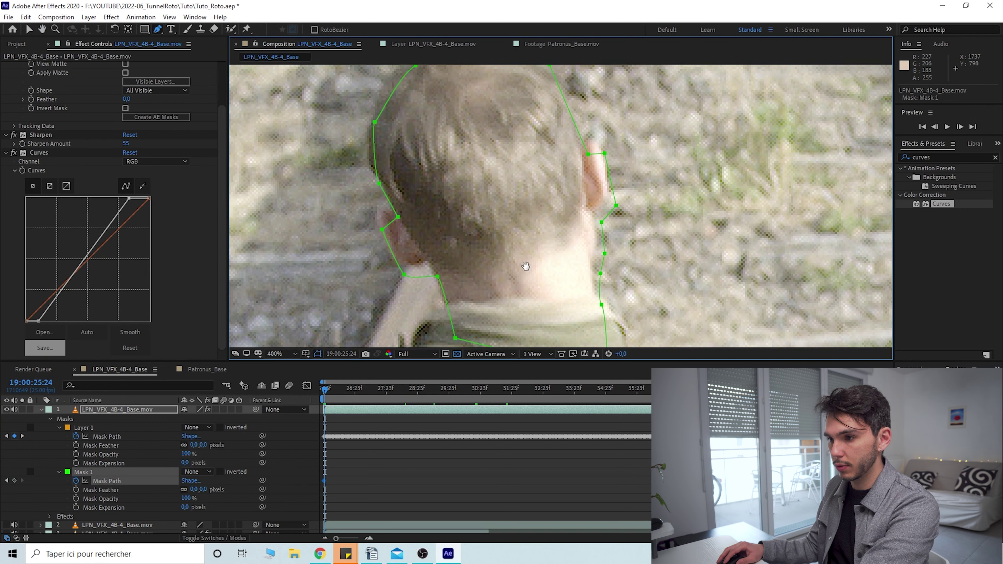
{"action": "key", "text": "Page_Down"}
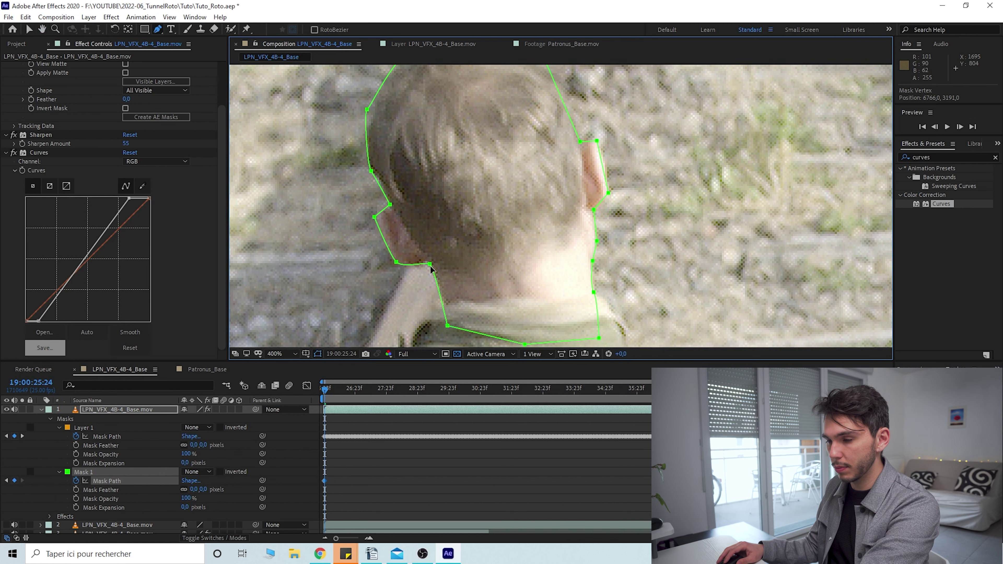
{"action": "left_click_drag", "start_coordinate": [426, 257], "coordinate": [420, 249]}
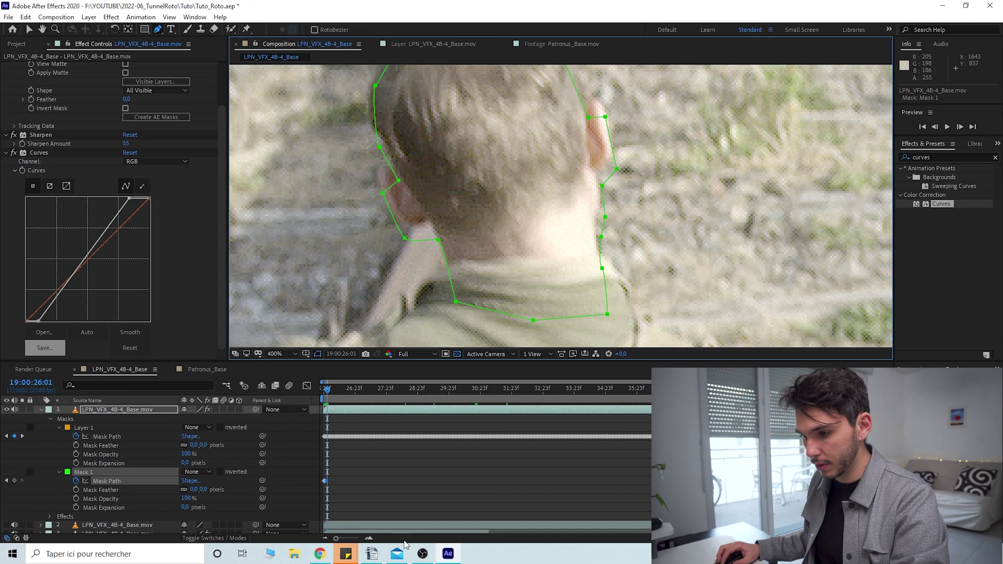
Delete Mask 1's path keyframe at 19:00:25:24 and return to the first frame, 19:00:25:23.
{"action": "left_click", "coordinate": [370, 539]}
{"action": "left_click", "coordinate": [370, 539]}
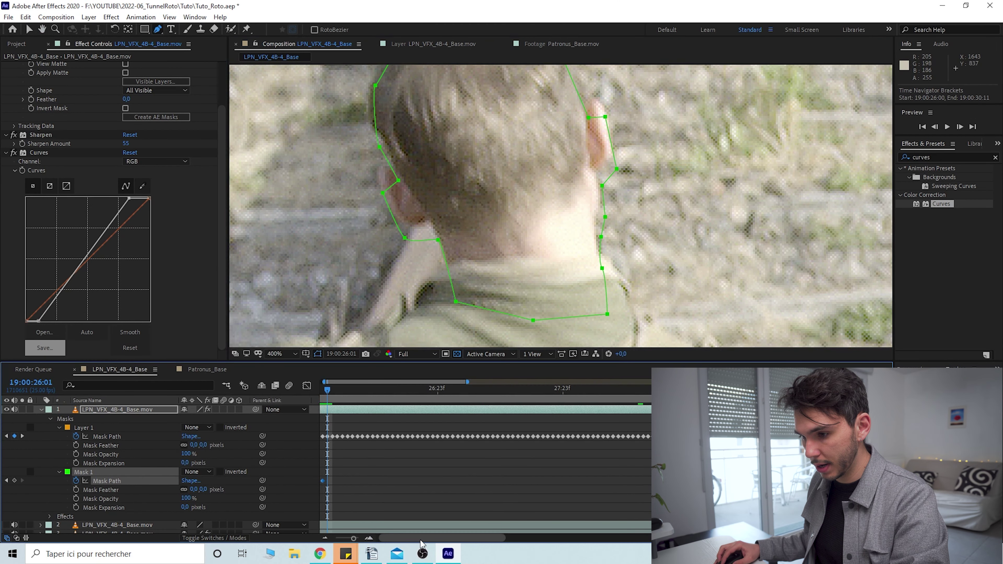
{"action": "left_click_drag", "start_coordinate": [357, 468], "coordinate": [331, 482]}
{"action": "key", "text": "Delete"}
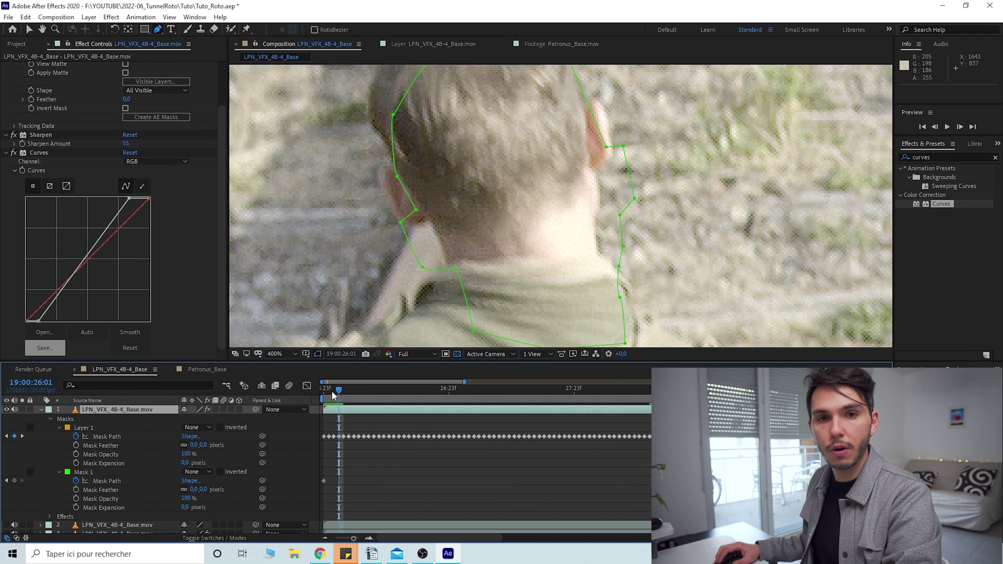
{"action": "key", "text": "Page_Up"}
{"action": "key", "text": "Page_Up"}
{"action": "key", "text": "Page_Up"}
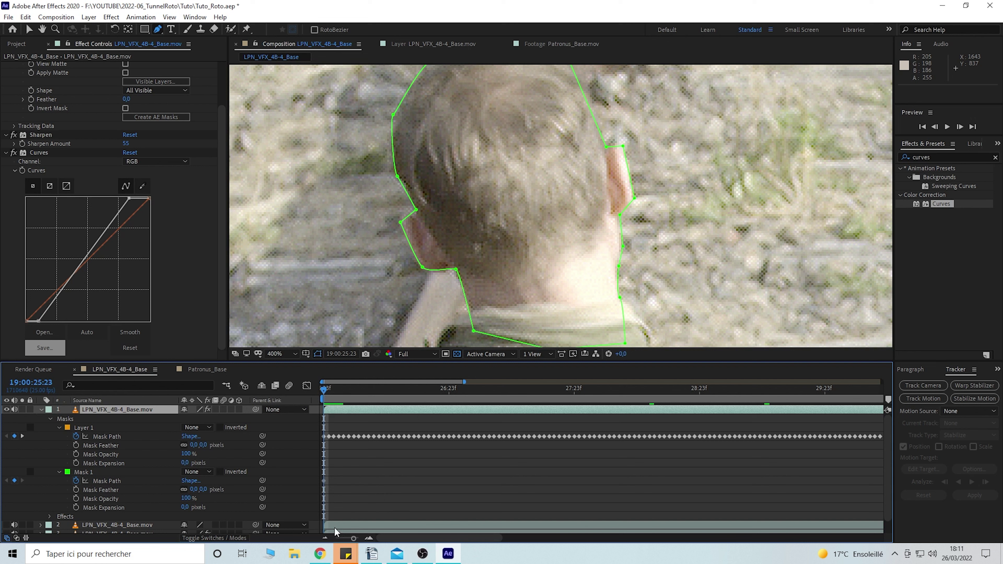
At the last frame, 19:00:43:16, move Mask 1 onto the back of the third person's head.
{"action": "left_click", "coordinate": [326, 539]}
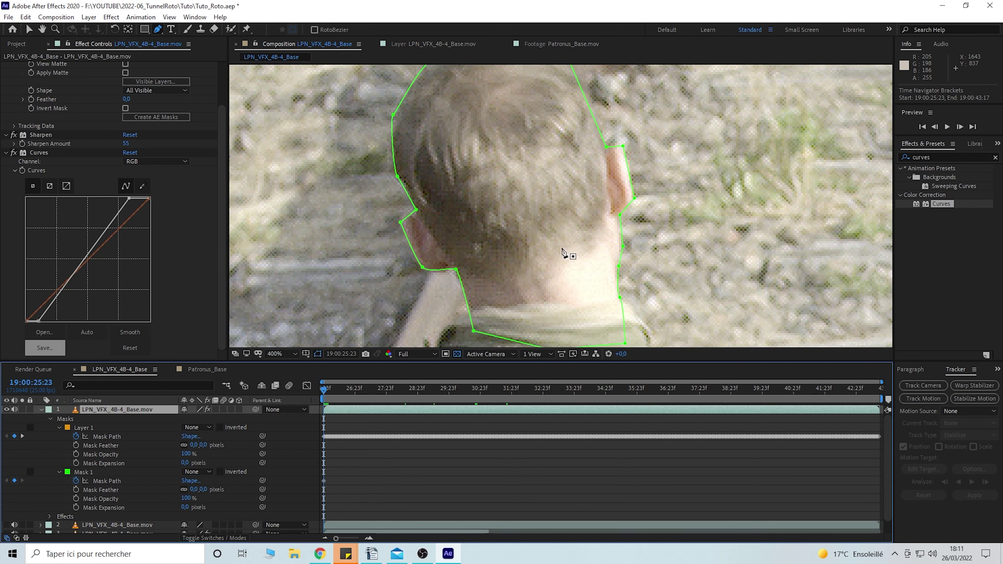
{"action": "scroll", "coordinate": [564, 253], "scroll_direction": "down", "scroll_amount": 2}
{"action": "left_click", "coordinate": [871, 393]}
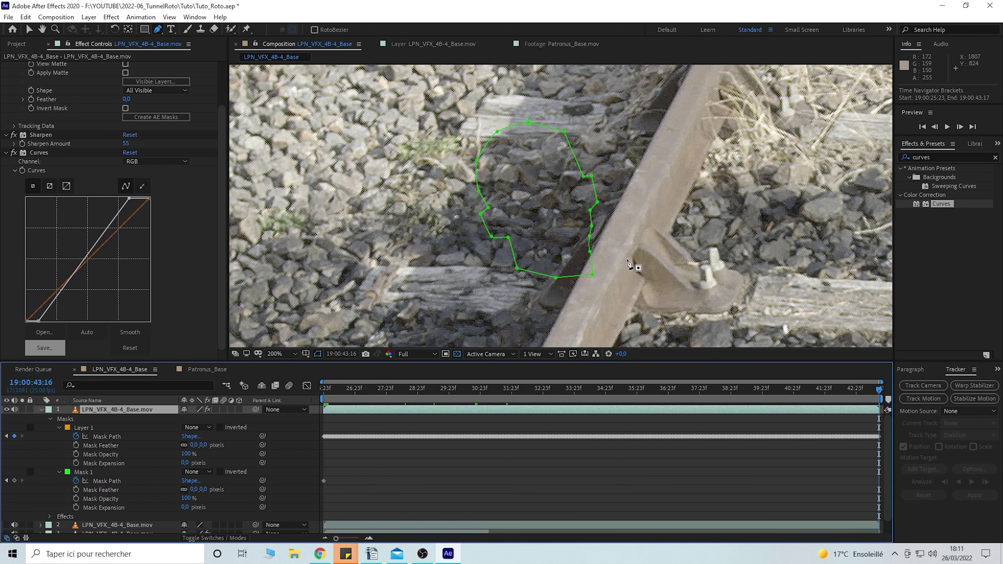
{"action": "scroll", "coordinate": [458, 239], "scroll_direction": "down", "scroll_amount": 1}
{"action": "scroll", "coordinate": [542, 237], "scroll_direction": "down", "scroll_amount": 1}
{"action": "left_click", "coordinate": [114, 481]}
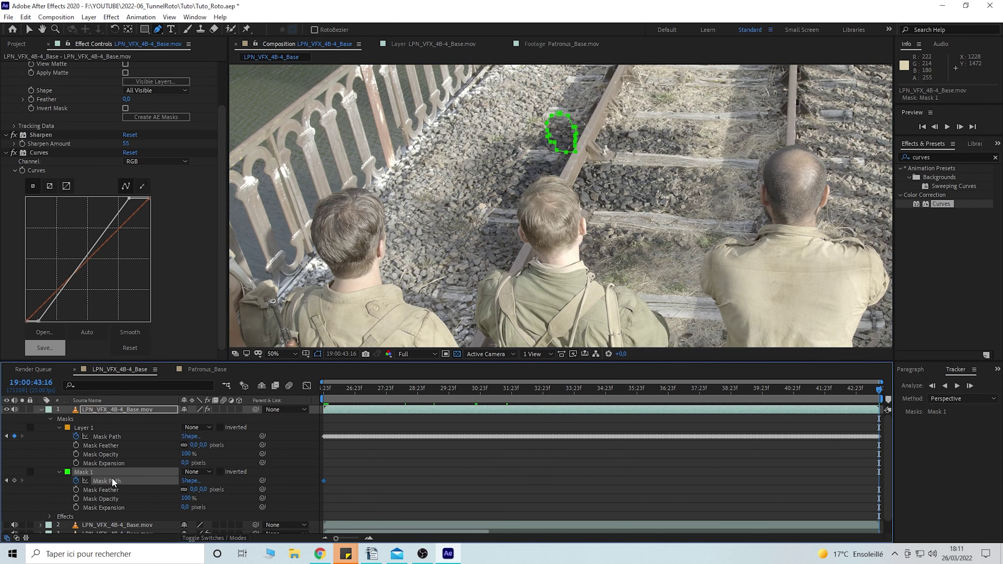
{"action": "left_click_drag", "start_coordinate": [575, 147], "coordinate": [537, 204]}
{"action": "scroll", "coordinate": [561, 269], "scroll_direction": "up", "scroll_amount": 1}
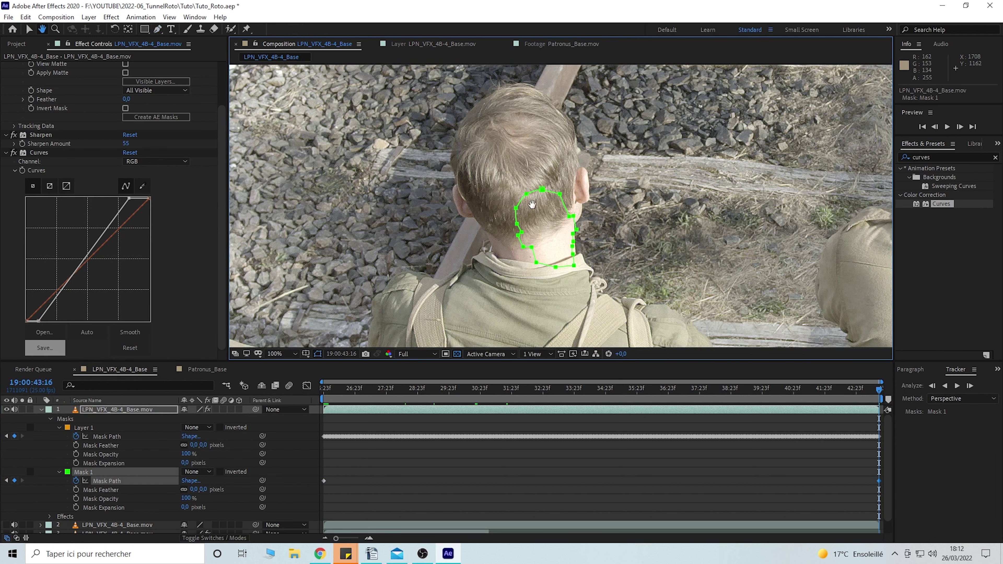
Enlarge Mask 1 at 19:00:43:16 to about 217.5% width and 238.1% height so it covers the whole head.
{"action": "key", "text": "v"}
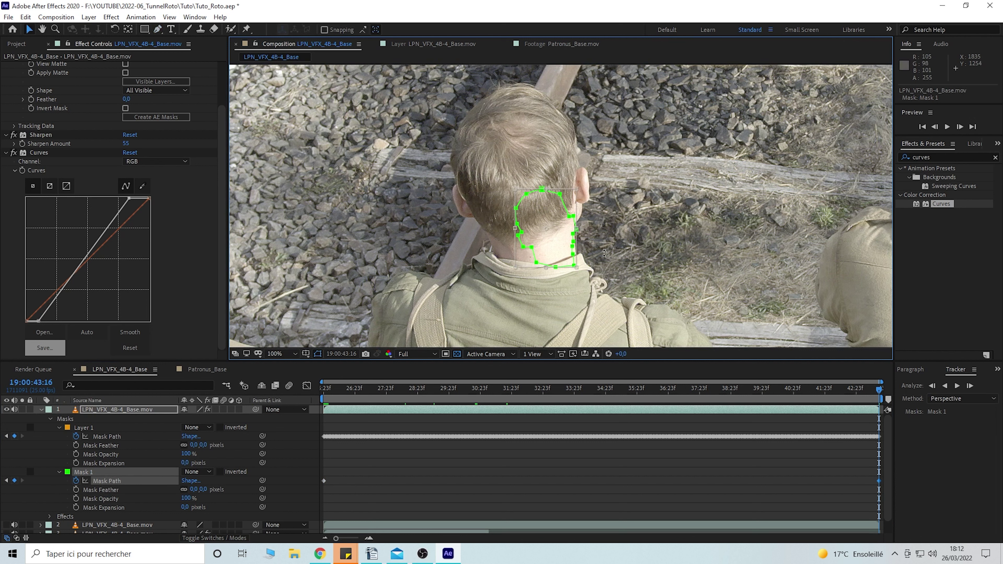
{"action": "mouse_move", "coordinate": [515, 191]}
{"action": "left_mouse_down"}
{"action": "mouse_move", "coordinate": [443, 82]}
{"action": "mouse_move", "coordinate": [499, 188]}
{"action": "left_mouse_up"}
{"action": "left_click", "coordinate": [99, 490]}
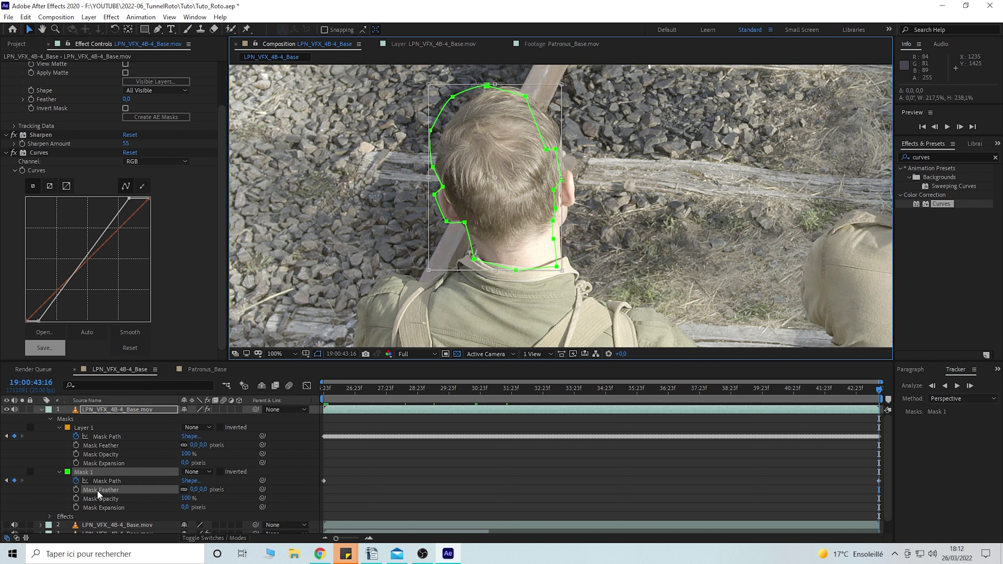
Reshape Mask 1's points at 19:00:43:16 to follow the hair, ears and neck of the third person.
{"action": "mouse_move", "coordinate": [572, 213]}
{"action": "left_mouse_down"}
{"action": "mouse_move", "coordinate": [566, 194]}
{"action": "mouse_move", "coordinate": [553, 210]}
{"action": "left_mouse_up"}
{"action": "left_click_drag", "start_coordinate": [551, 246], "coordinate": [558, 245]}
{"action": "scroll", "coordinate": [565, 149], "scroll_direction": "up", "scroll_amount": 2}
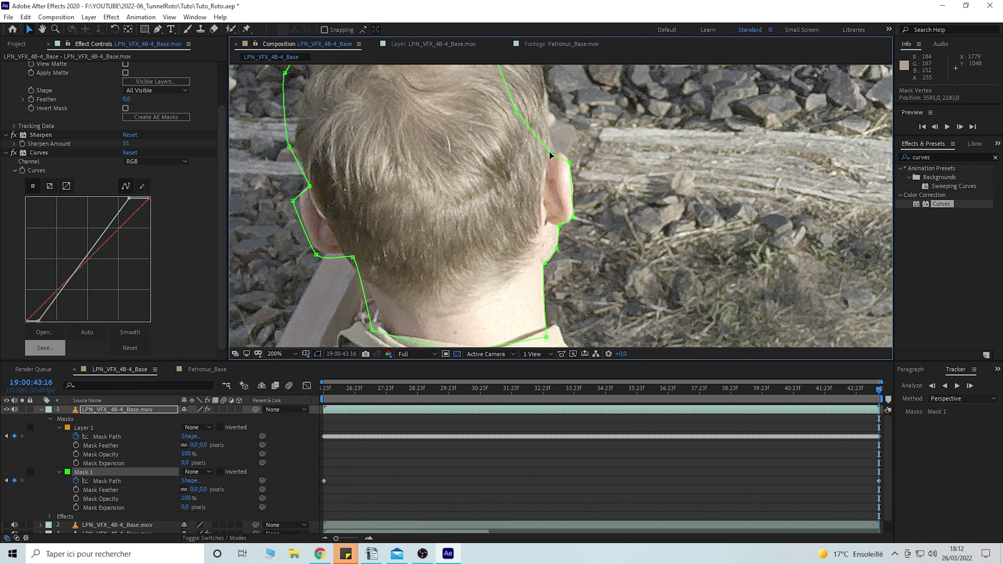
{"action": "left_click", "coordinate": [572, 163]}
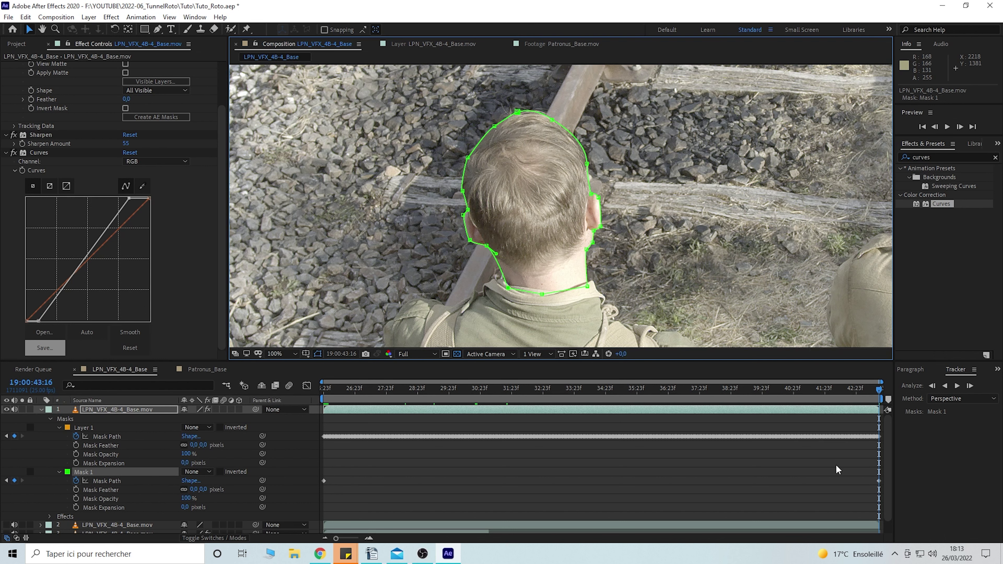
Check Mask 1 between its two keyframes, and at 19:00:33:16 move it back onto the third person's head.
{"action": "left_click", "coordinate": [523, 391]}
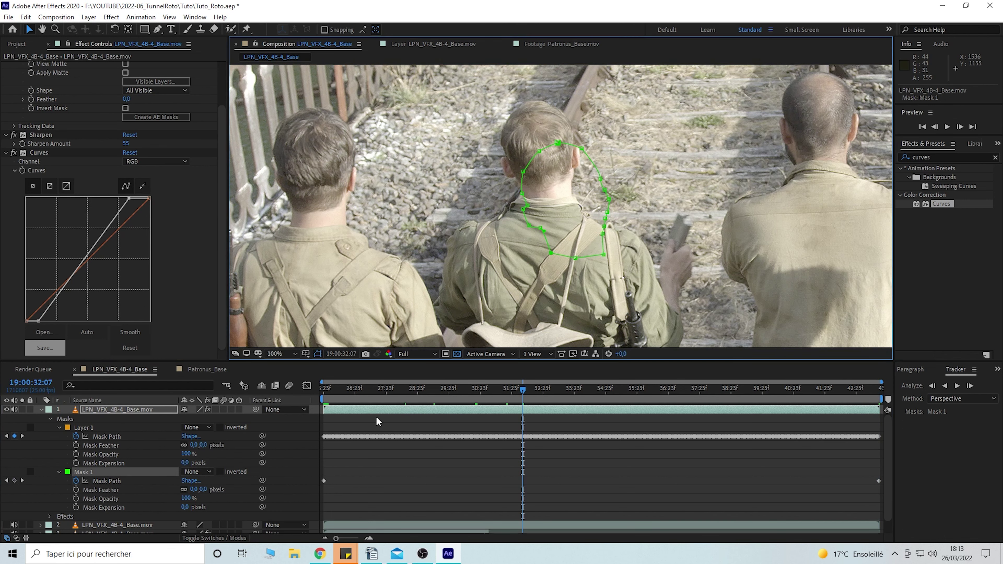
{"action": "left_click", "coordinate": [574, 401]}
{"action": "left_click", "coordinate": [702, 401]}
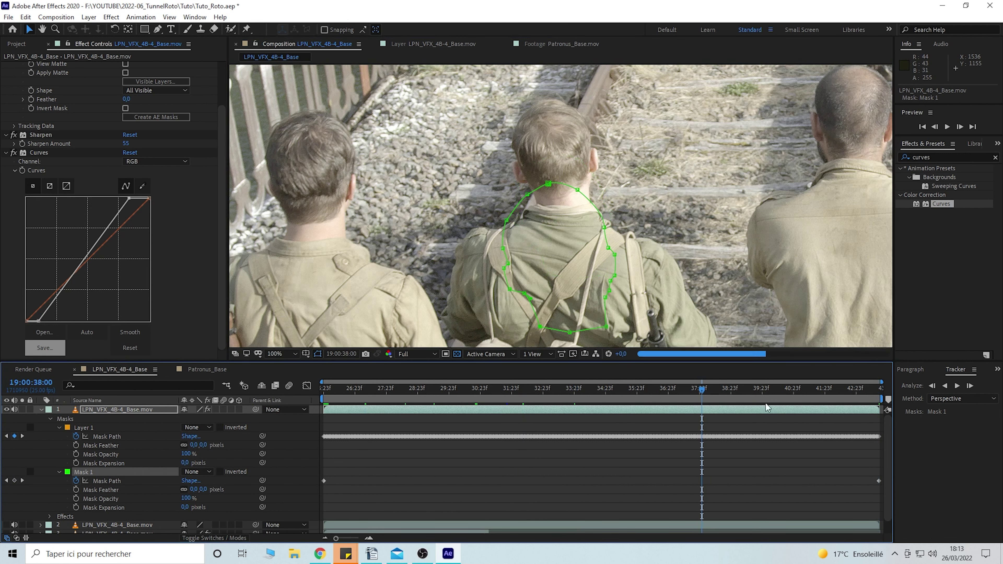
{"action": "left_click", "coordinate": [802, 404]}
{"action": "key", "text": "comma"}
{"action": "left_click_drag", "start_coordinate": [595, 391], "coordinate": [565, 395]}
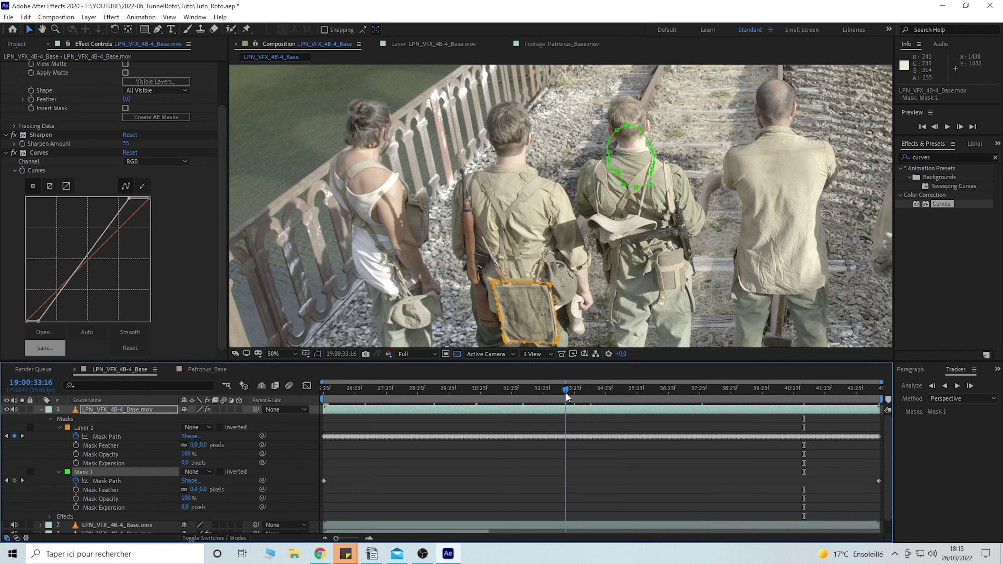
{"action": "left_click_drag", "start_coordinate": [638, 211], "coordinate": [553, 222]}
{"action": "scroll", "coordinate": [549, 288], "scroll_direction": "up", "scroll_amount": 1}
{"action": "left_click", "coordinate": [106, 484]}
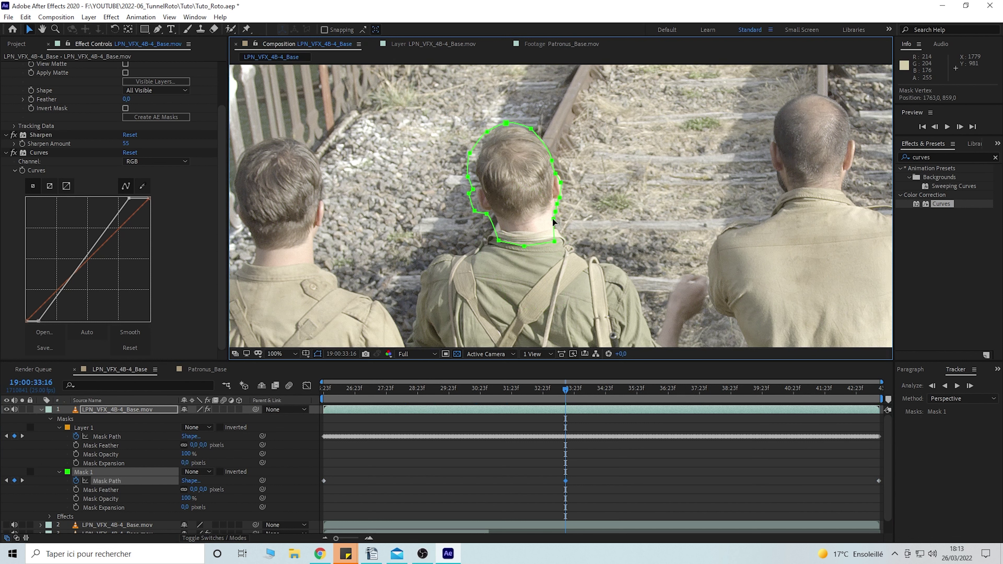
Narrow and reposition Mask 1 at 19:00:33:16 to fit the outline of the third person's head.
{"action": "scroll", "coordinate": [541, 205], "scroll_direction": "up", "scroll_amount": 1}
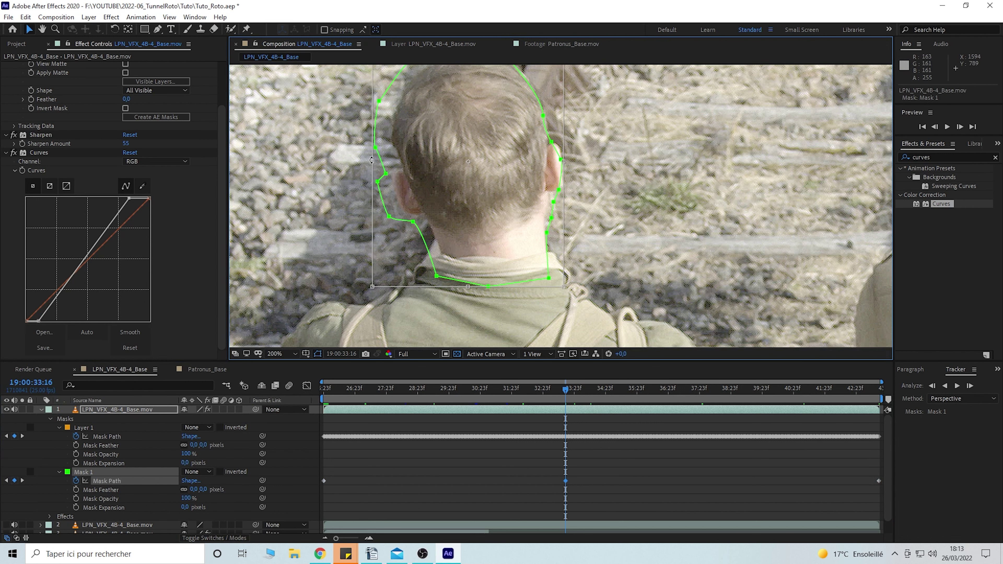
{"action": "left_click_drag", "start_coordinate": [372, 163], "coordinate": [389, 158]}
{"action": "left_click_drag", "start_coordinate": [481, 188], "coordinate": [492, 226]}
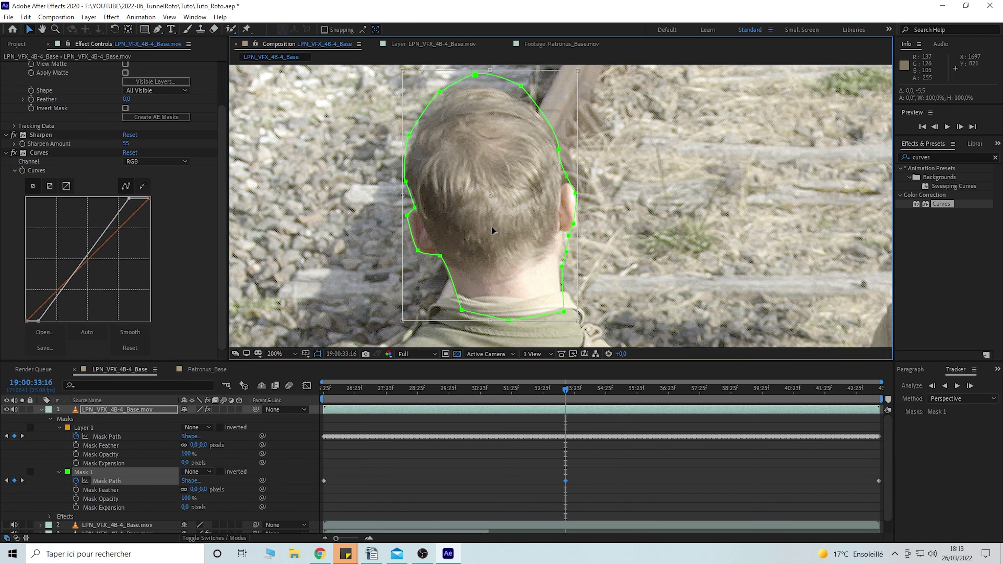
{"action": "scroll", "coordinate": [492, 227], "scroll_direction": "up", "scroll_amount": 2}
{"action": "left_click_drag", "start_coordinate": [489, 117], "coordinate": [492, 129]}
{"action": "left_click", "coordinate": [109, 490]}
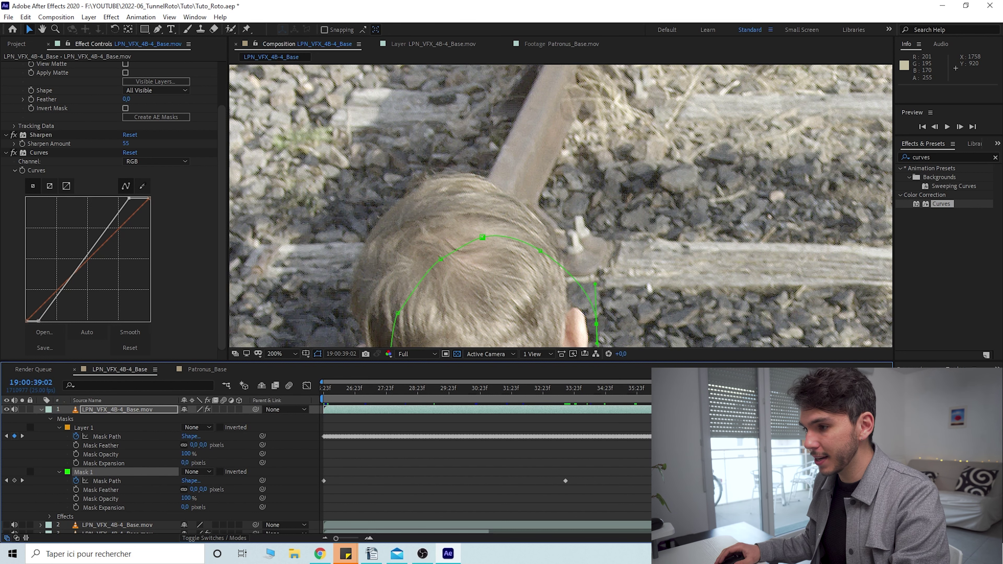
At 19:00:38:22, move and scale Mask 1 to fit the third person's head and neck.
{"action": "key", "text": "comma"}
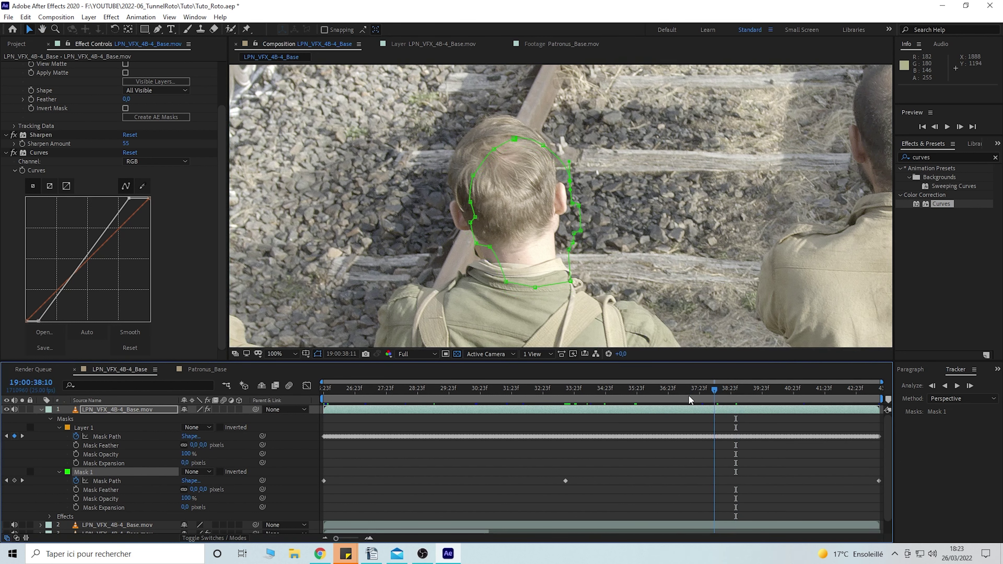
{"action": "mouse_move", "coordinate": [717, 389]}
{"action": "left_mouse_down"}
{"action": "mouse_move", "coordinate": [570, 395]}
{"action": "mouse_move", "coordinate": [567, 407]}
{"action": "mouse_move", "coordinate": [604, 393]}
{"action": "mouse_move", "coordinate": [730, 398]}
{"action": "left_mouse_up"}
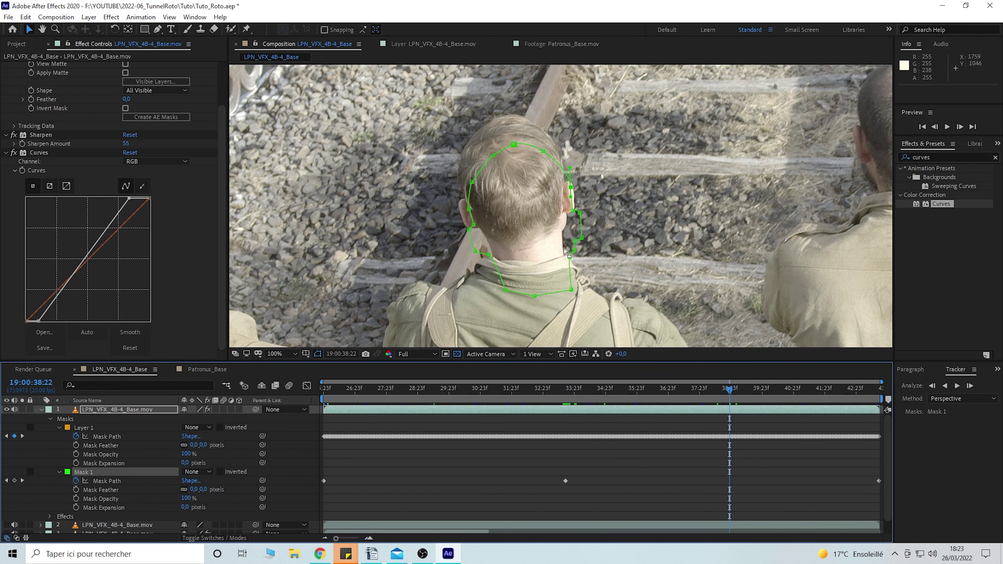
{"action": "left_click", "coordinate": [133, 481]}
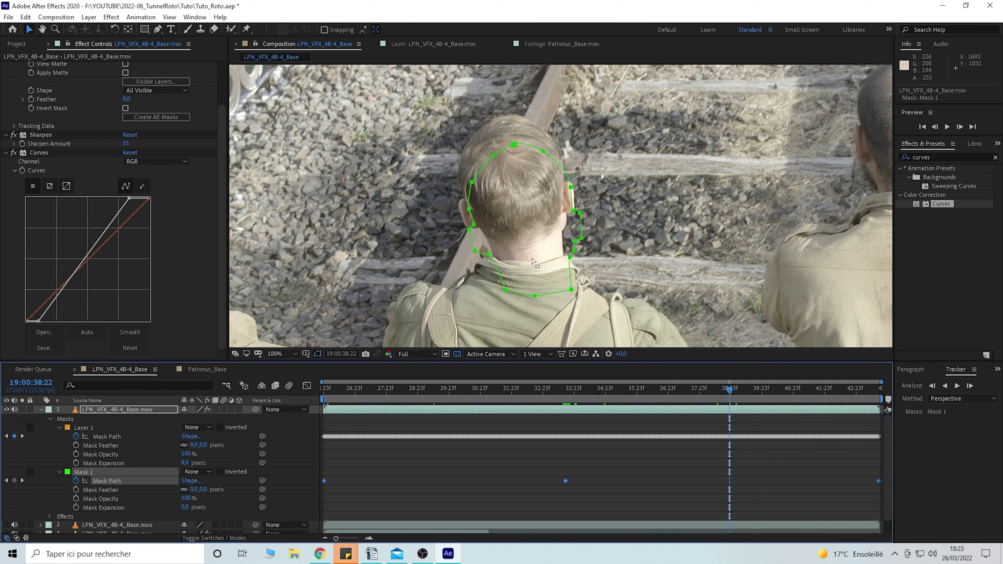
{"action": "left_click_drag", "start_coordinate": [570, 256], "coordinate": [563, 231]}
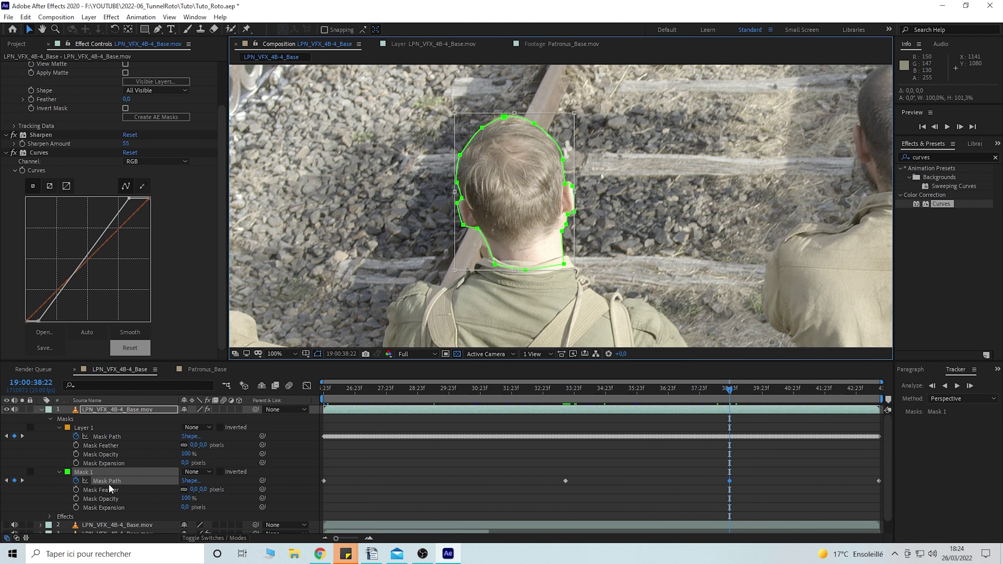
Reposition Mask 1 over the third person's head at further in-between frames, including 19:00:42:03.
{"action": "left_click", "coordinate": [109, 473]}
{"action": "scroll", "coordinate": [414, 241], "scroll_direction": "up", "scroll_amount": 1}
{"action": "left_click_drag", "start_coordinate": [415, 241], "coordinate": [498, 268]}
{"action": "left_click_drag", "start_coordinate": [536, 127], "coordinate": [580, 102]}
{"action": "left_click_drag", "start_coordinate": [713, 248], "coordinate": [689, 166]}
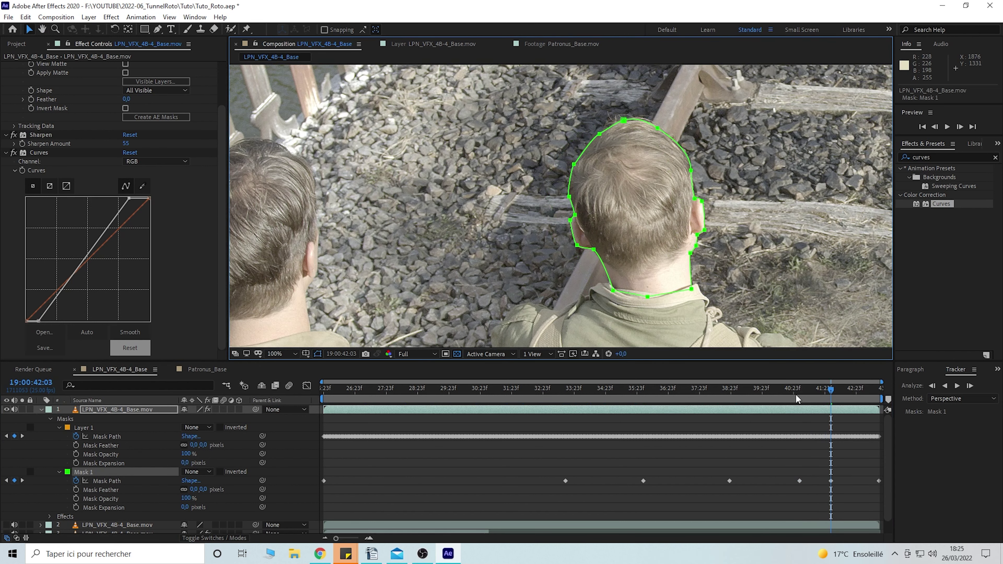
At 19:00:40:03, move Mask 1 back onto the third person's head, matching the ear and neck.
{"action": "left_click", "coordinate": [768, 389]}
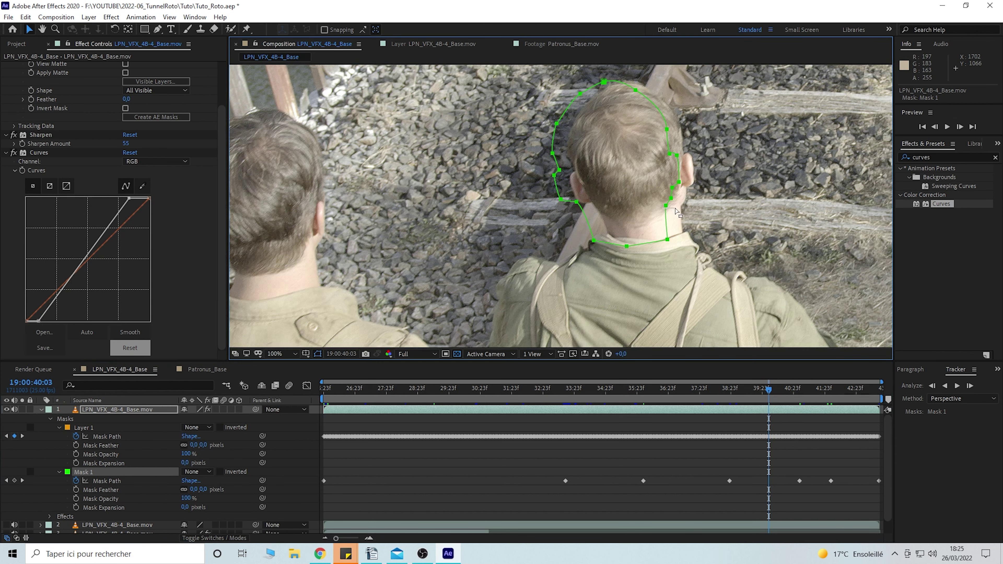
{"action": "left_click", "coordinate": [479, 296]}
{"action": "left_click", "coordinate": [97, 473]}
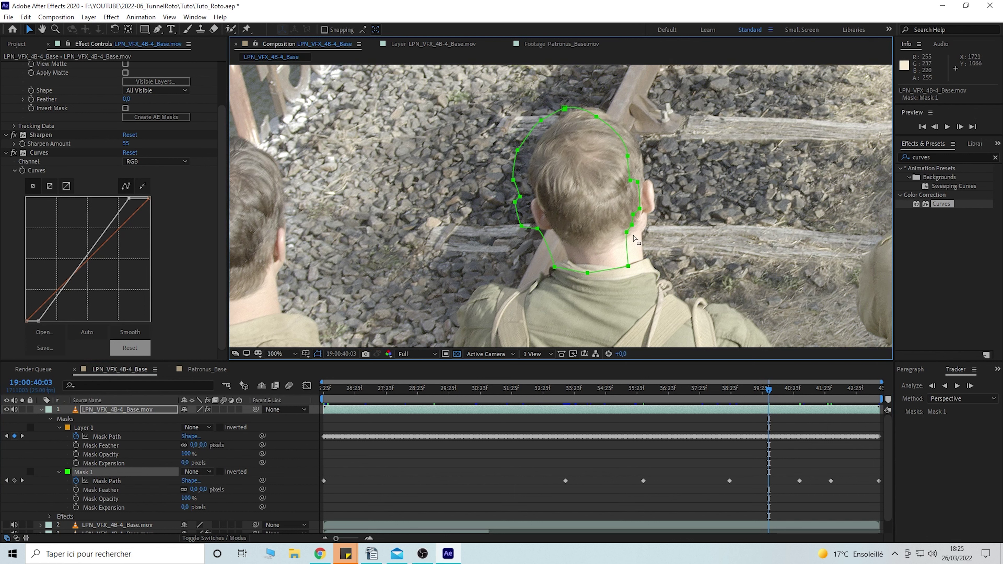
{"action": "left_click_drag", "start_coordinate": [628, 233], "coordinate": [633, 223]}
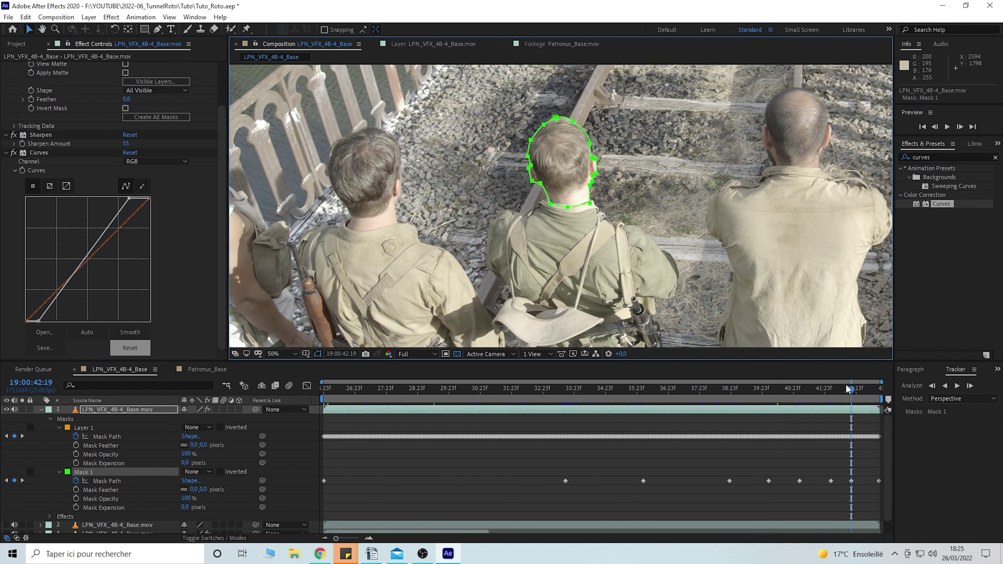
At 19:00:43:05, shift Mask 1 slightly to match the third person's head and ear.
{"action": "left_click_drag", "start_coordinate": [851, 390], "coordinate": [865, 391]}
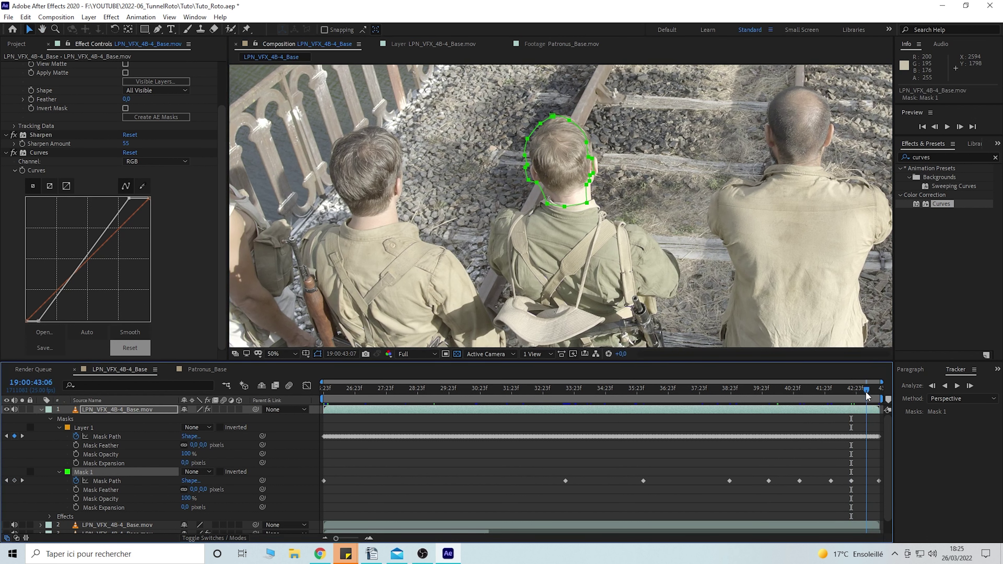
{"action": "scroll", "coordinate": [622, 221], "scroll_direction": "up", "scroll_amount": 2}
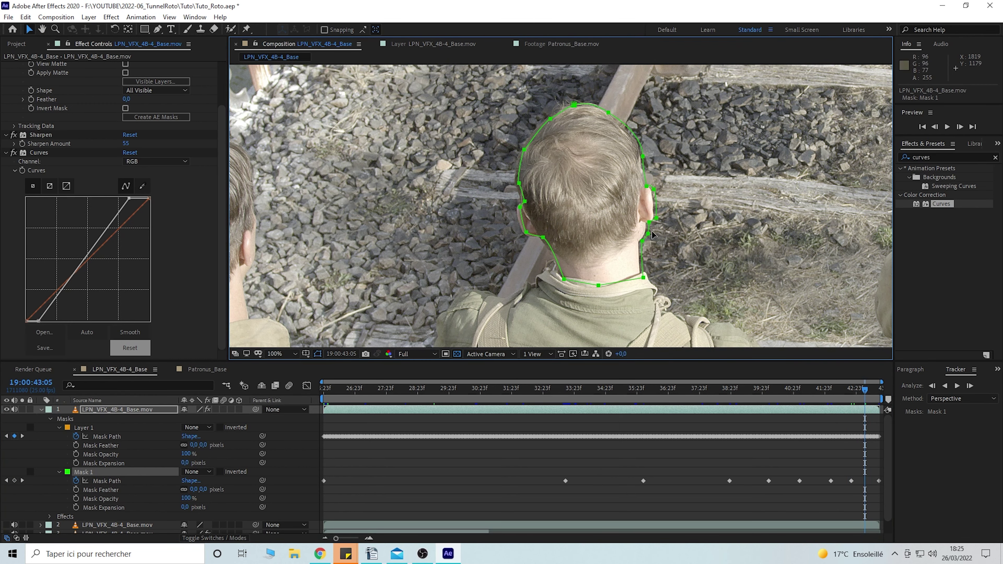
{"action": "left_click_drag", "start_coordinate": [651, 235], "coordinate": [646, 227]}
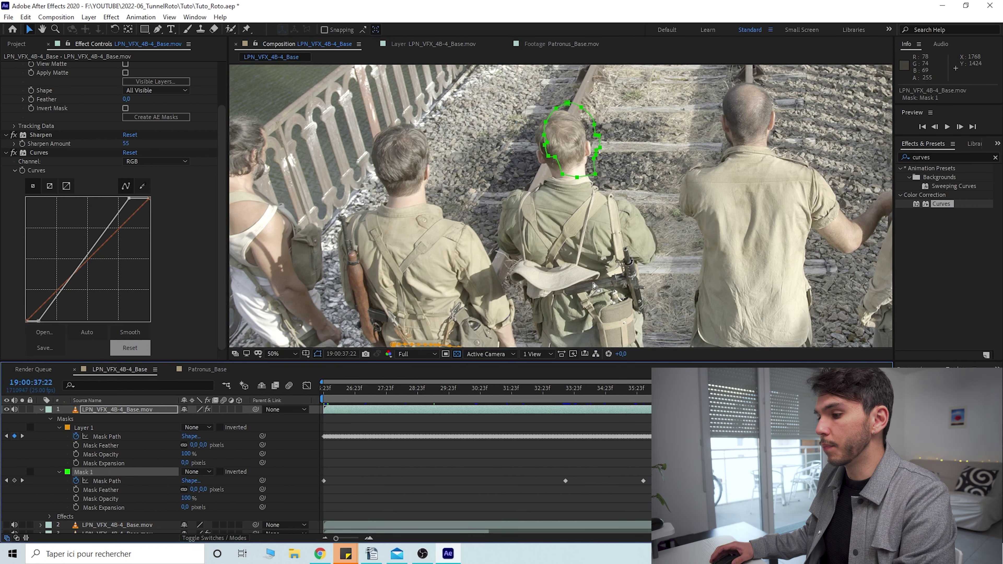
At 19:00:29:11, fit Mask 1 to the third person's head while the arm is raised.
{"action": "left_click", "coordinate": [435, 389]}
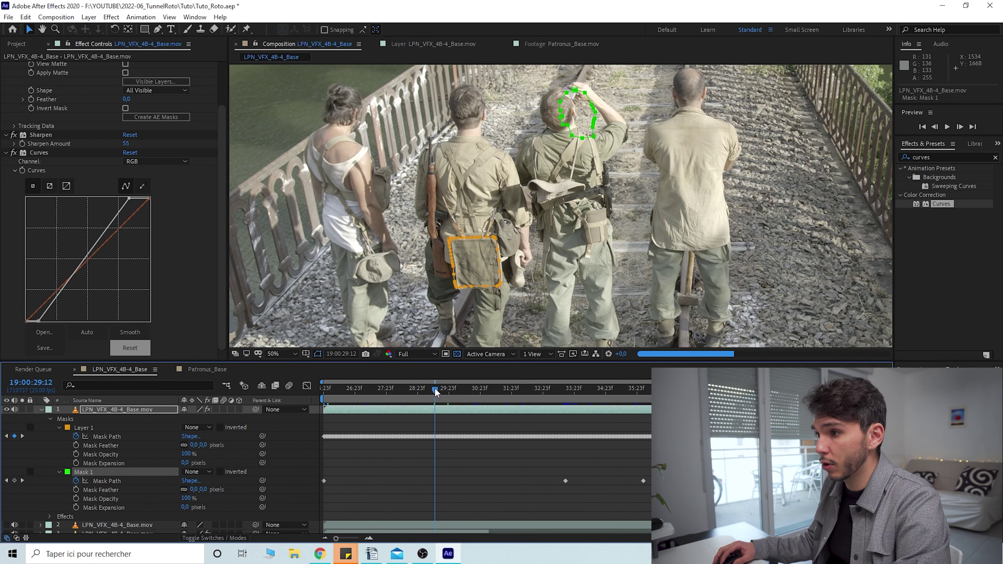
{"action": "left_click_drag", "start_coordinate": [434, 390], "coordinate": [433, 390]}
{"action": "left_click_drag", "start_coordinate": [684, 81], "coordinate": [674, 160]}
{"action": "scroll", "coordinate": [673, 158], "scroll_direction": "up", "scroll_amount": 1}
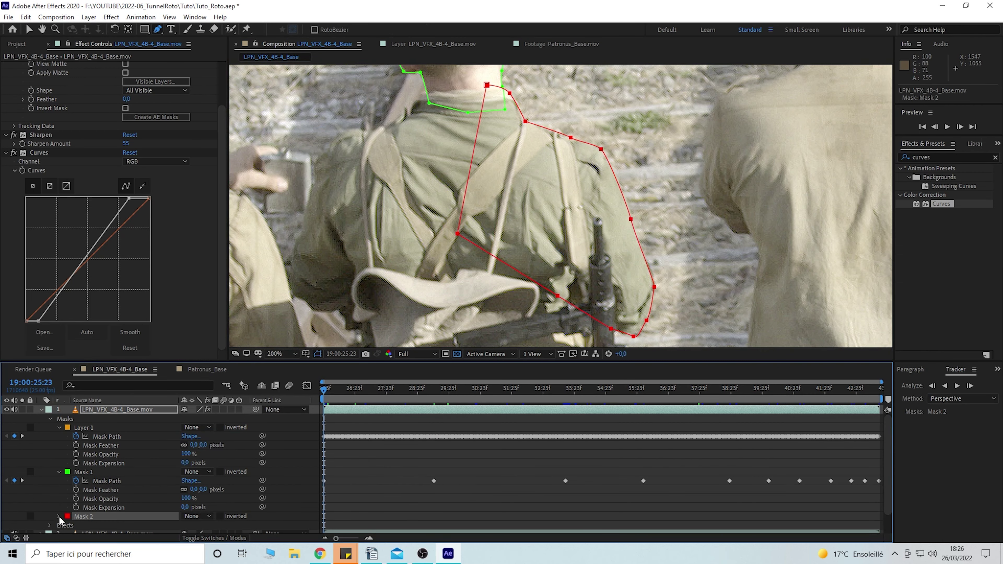
Start keyframing Mask 2's path at 19:00:25:23, and move the mask onto the third person's shoulder at 19:00:29:11.
{"action": "scroll", "coordinate": [83, 513], "scroll_direction": "down", "scroll_amount": 1}
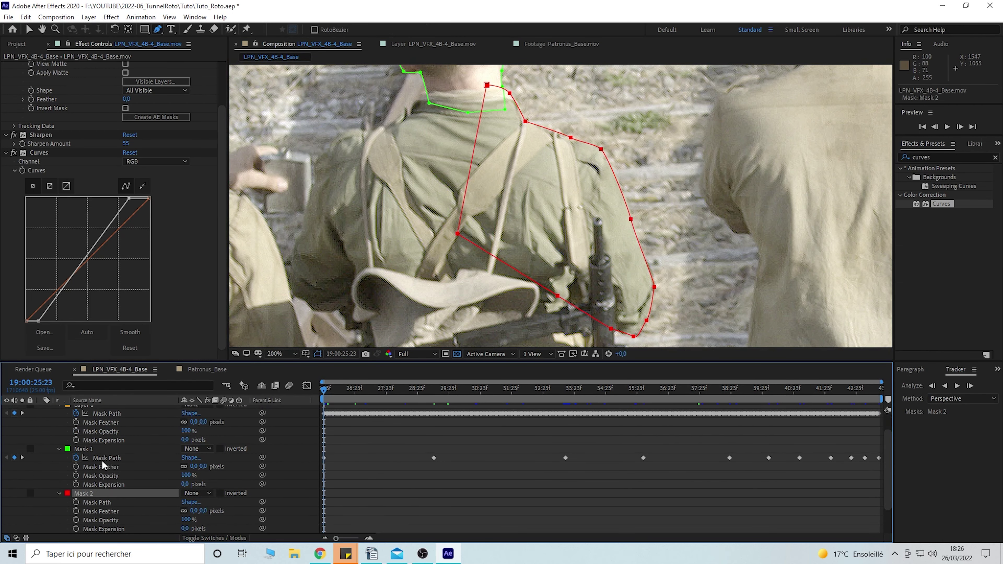
{"action": "left_click", "coordinate": [76, 503]}
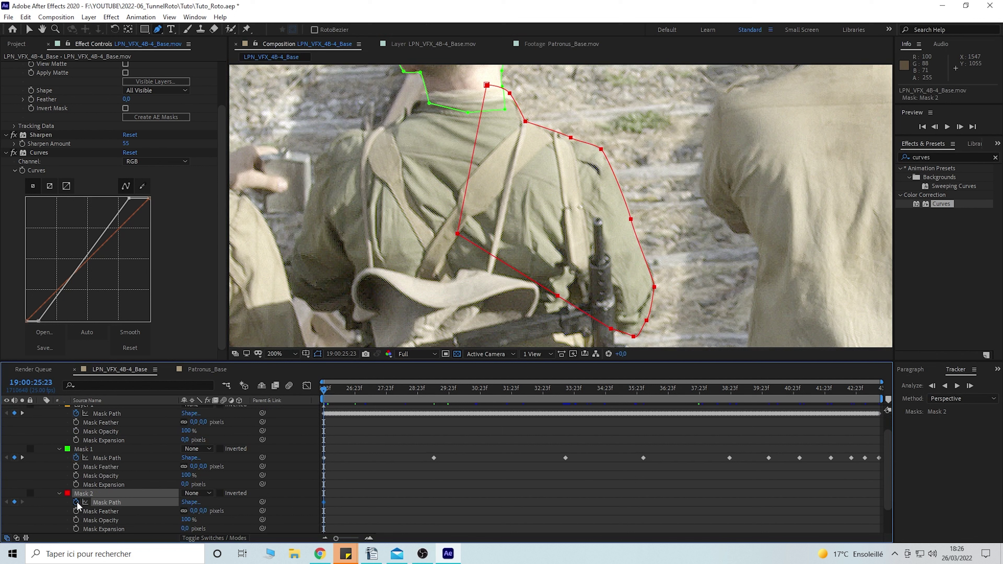
{"action": "left_click", "coordinate": [433, 392]}
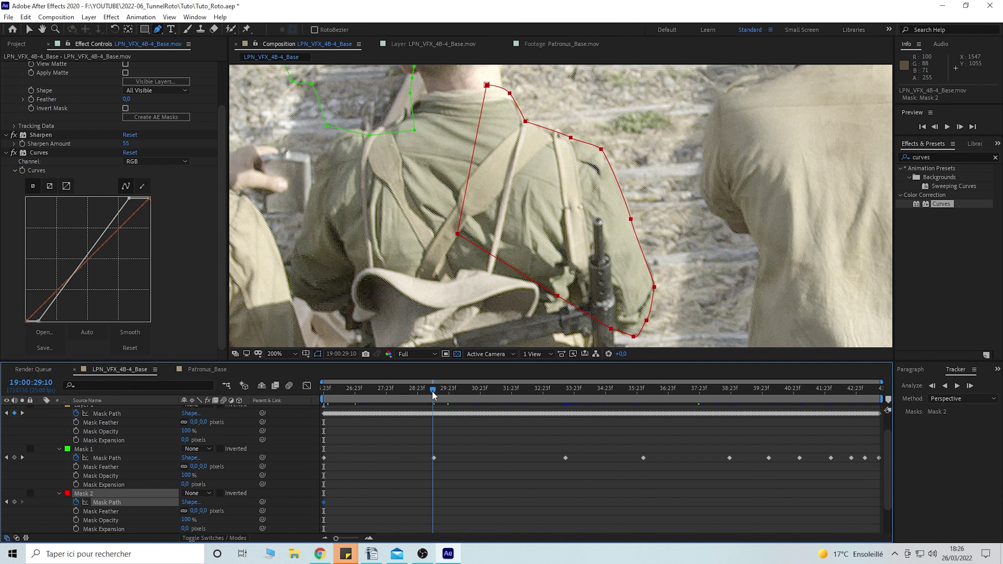
{"action": "left_click_drag", "start_coordinate": [556, 219], "coordinate": [536, 253]}
{"action": "left_click_drag", "start_coordinate": [470, 123], "coordinate": [374, 132]}
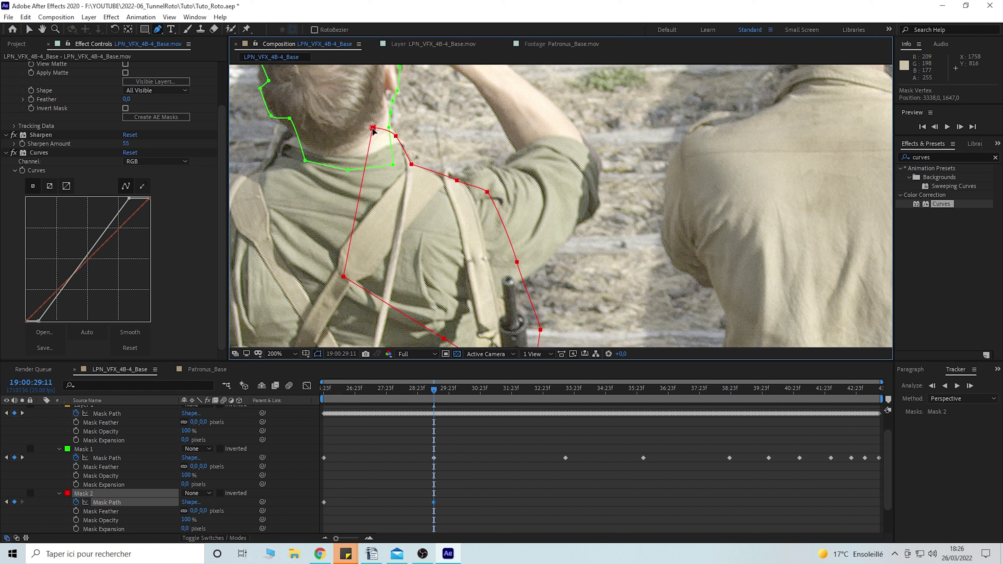
Reshape Mask 2's points at 19:00:29:11 to follow the third person's shoulder and raised upper arm.
{"action": "left_click", "coordinate": [121, 512]}
{"action": "left_click_drag", "start_coordinate": [486, 193], "coordinate": [458, 175]}
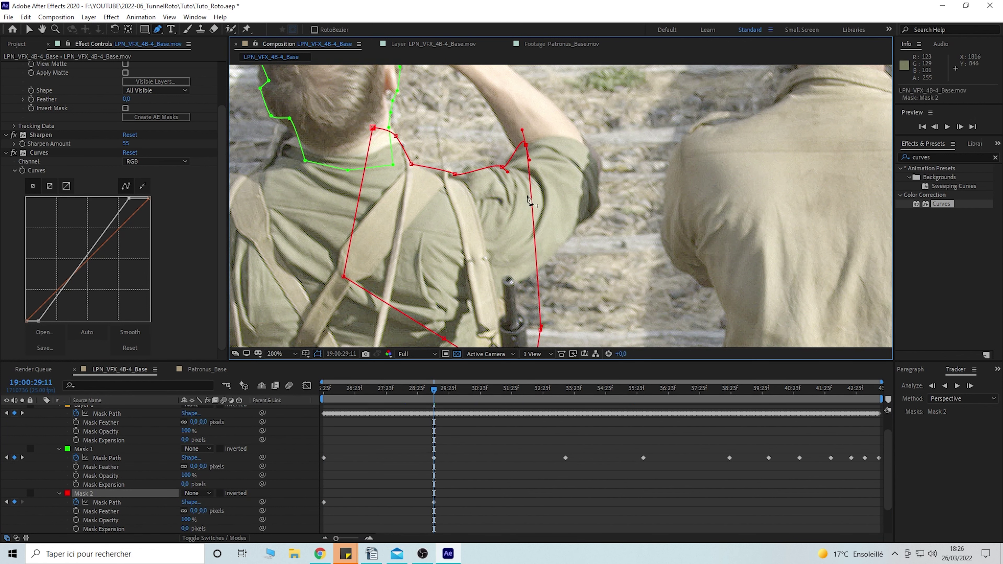
{"action": "scroll", "coordinate": [529, 200], "scroll_direction": "down", "scroll_amount": 2}
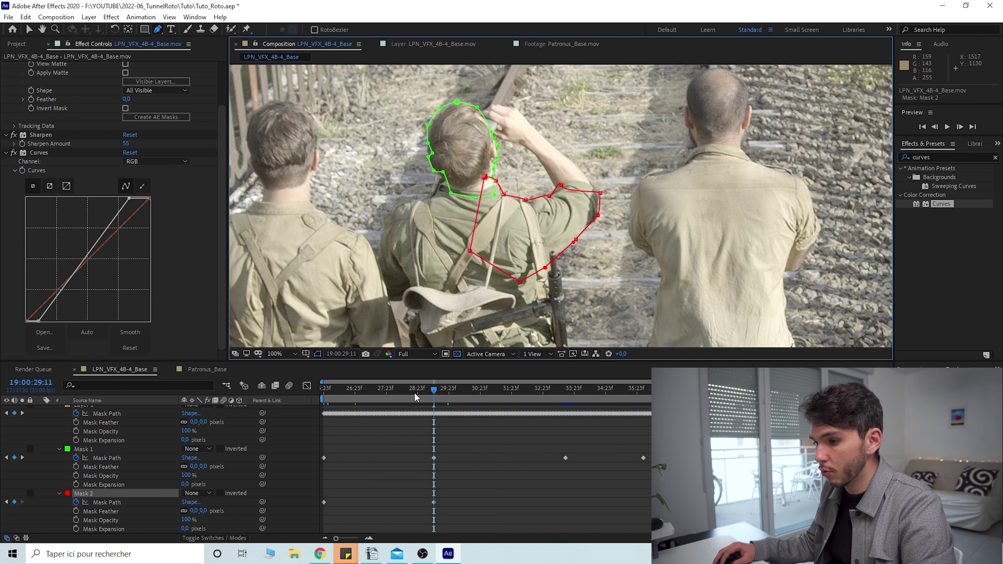
At 19:00:27:18, adjust Mask 2 along the third person's collar and add two points on the shoulder edge near the strap.
{"action": "left_click_drag", "start_coordinate": [394, 398], "coordinate": [419, 416]}
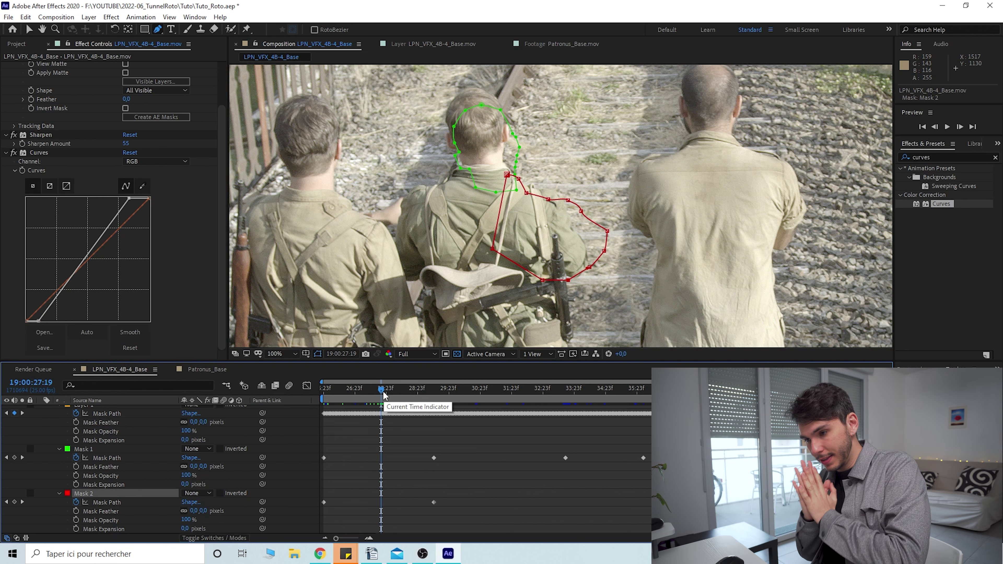
{"action": "left_click_drag", "start_coordinate": [383, 395], "coordinate": [380, 394]}
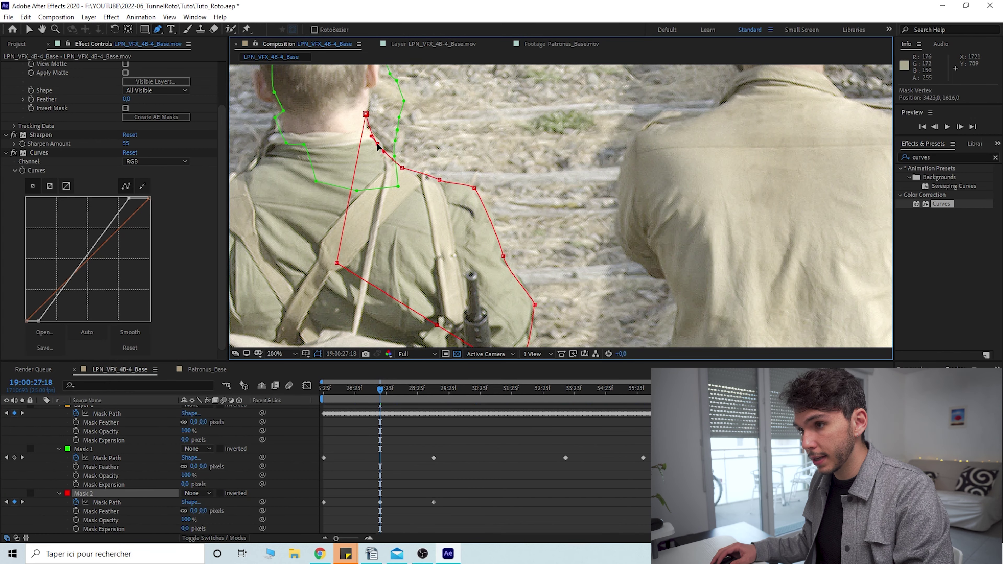
{"action": "left_click_drag", "start_coordinate": [376, 146], "coordinate": [352, 119]}
{"action": "left_click_drag", "start_coordinate": [408, 188], "coordinate": [492, 224]}
{"action": "scroll", "coordinate": [447, 217], "scroll_direction": "up", "scroll_amount": 1}
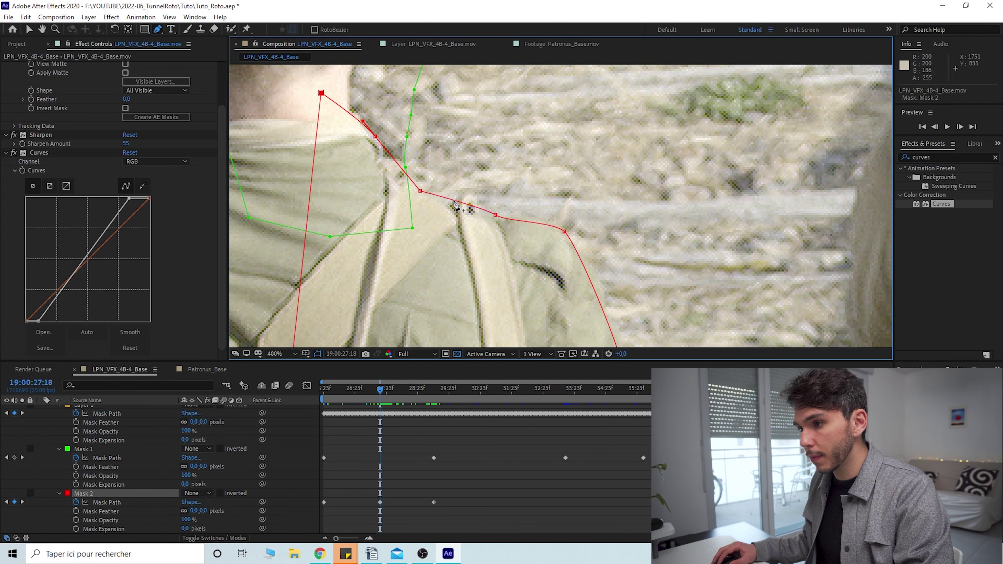
{"action": "left_click", "coordinate": [453, 199]}
{"action": "left_click", "coordinate": [478, 208]}
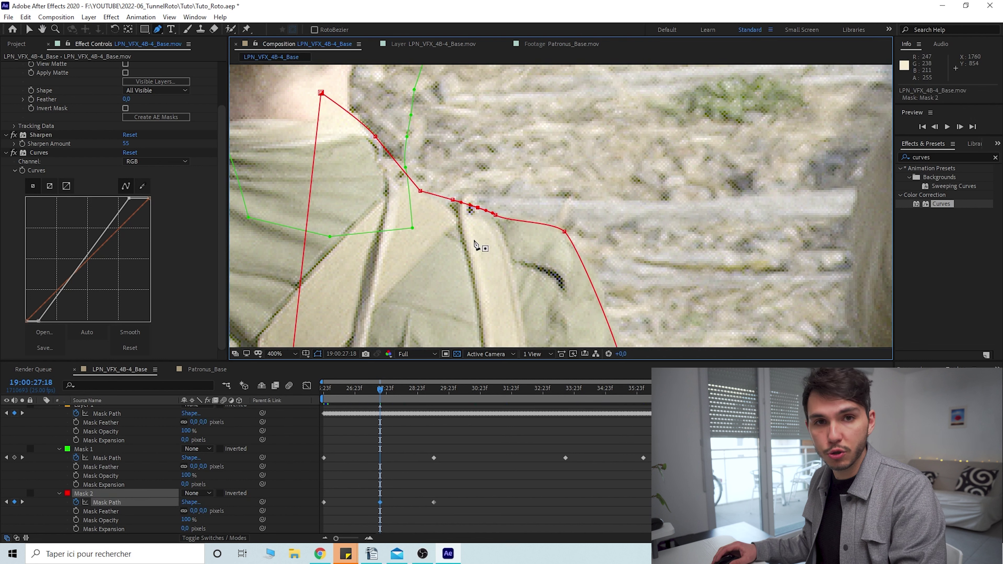